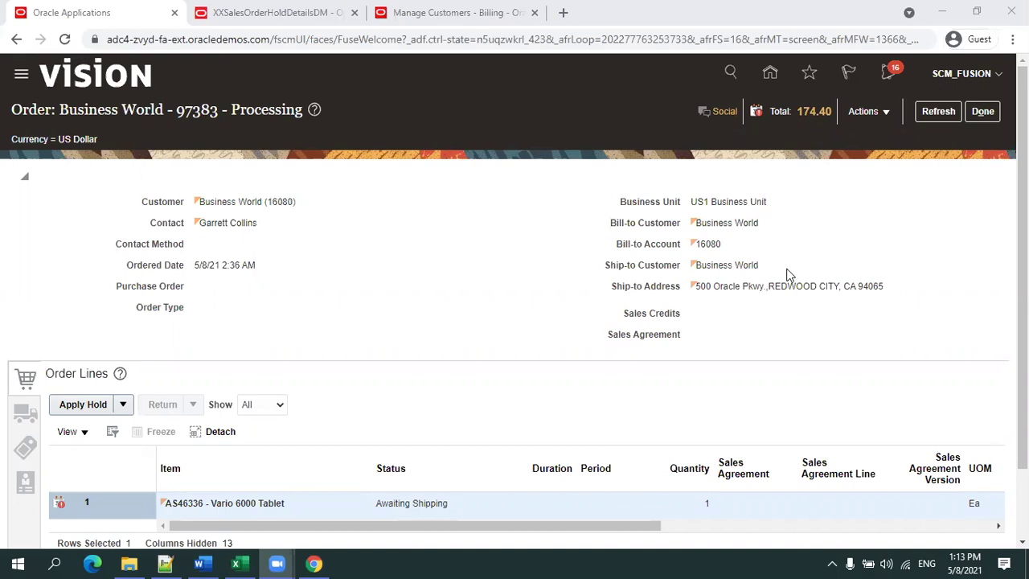
# Switch to the SourceSalesOrderImportTemplate workbook in Excel and go to the start of the DOO_ORDER_HEADERS_ALL_INT sheet.
pyautogui.scroll(-2, 397, 284)
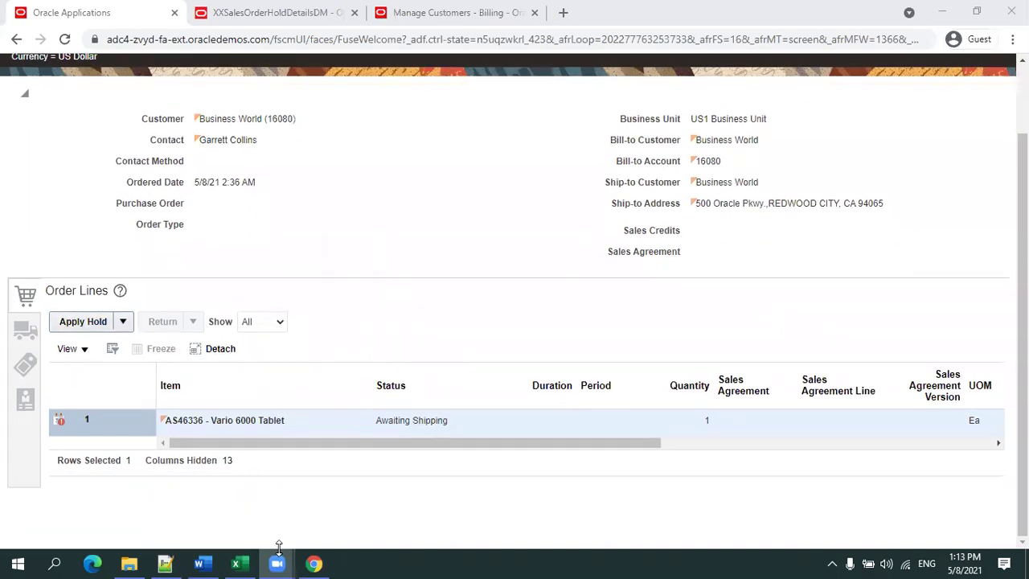
pyautogui.moveTo(248, 562)
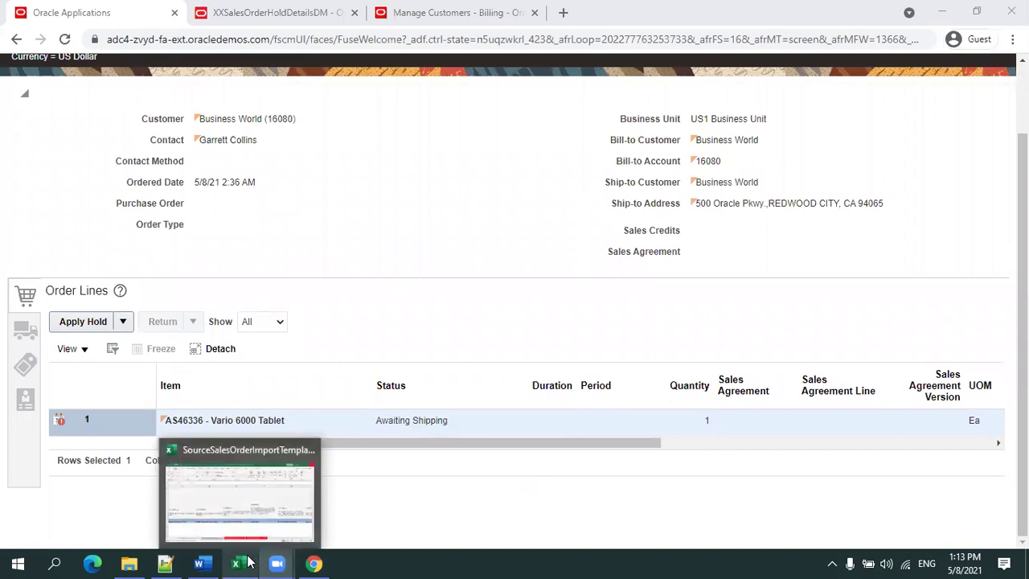
pyautogui.click(238, 493)
pyautogui.click(148, 530)
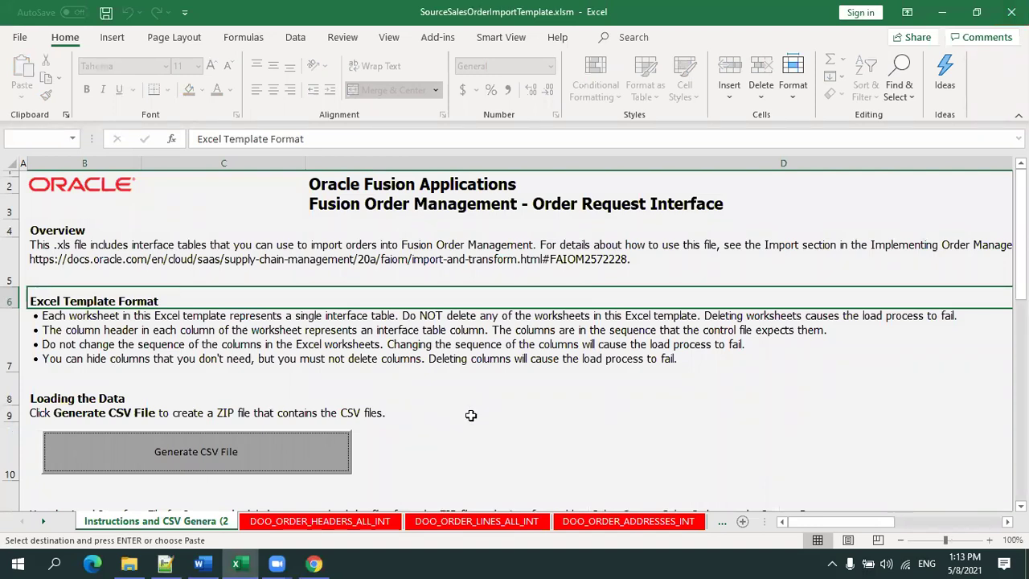
pyautogui.click(326, 527)
pyautogui.click(320, 488)
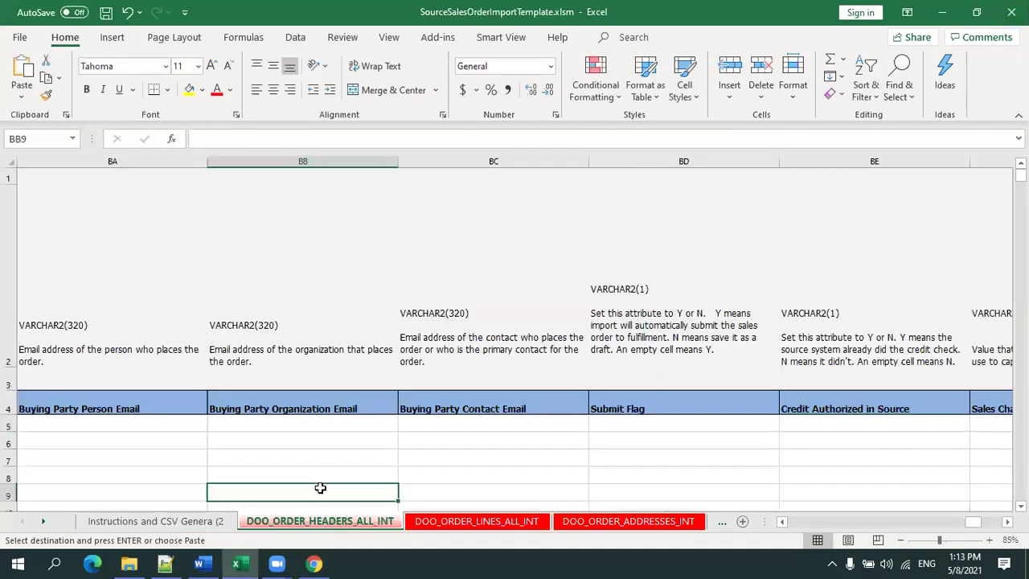
pyautogui.hotkey('ctrl', 'Home')
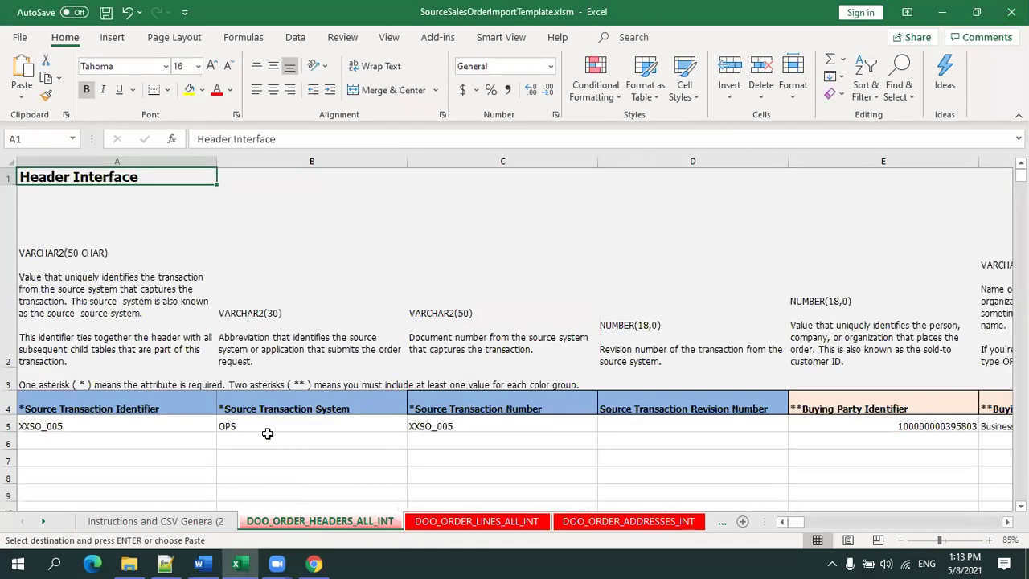
# Review the source transaction identifier, system and number entered in row 5 of the header sheet.
pyautogui.click(149, 427)
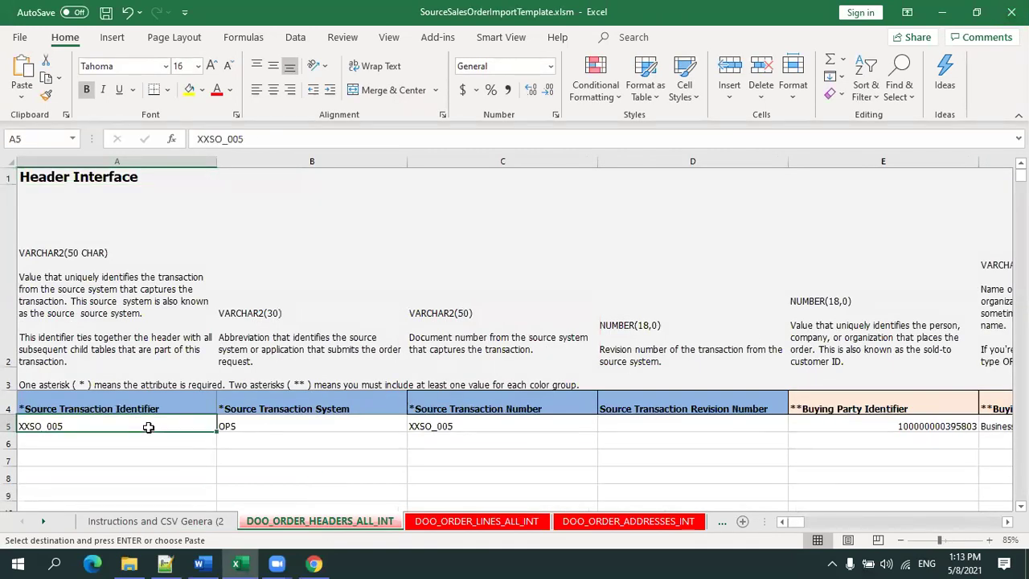
pyautogui.click(516, 426)
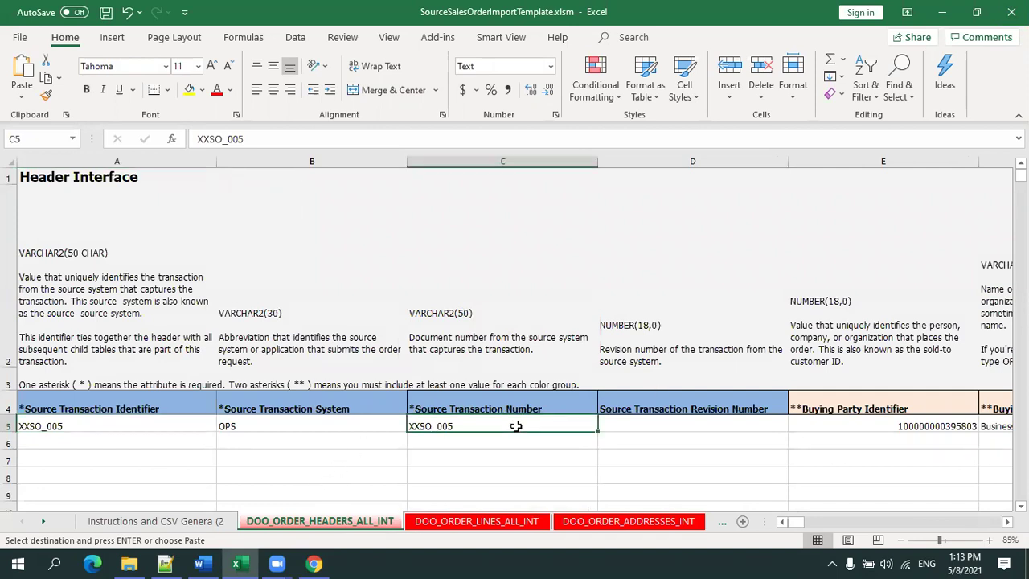
pyautogui.click(136, 426)
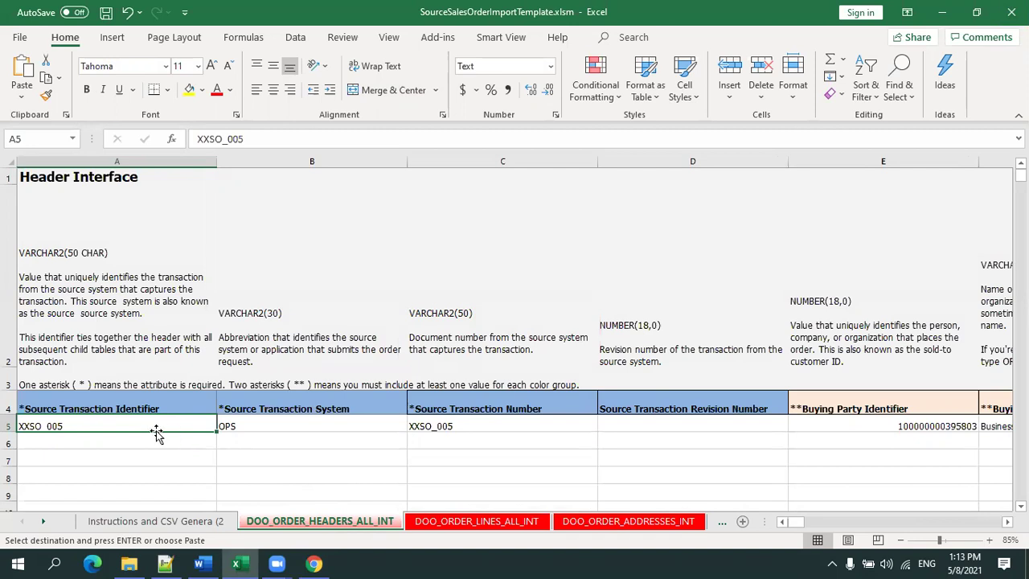
pyautogui.click(276, 426)
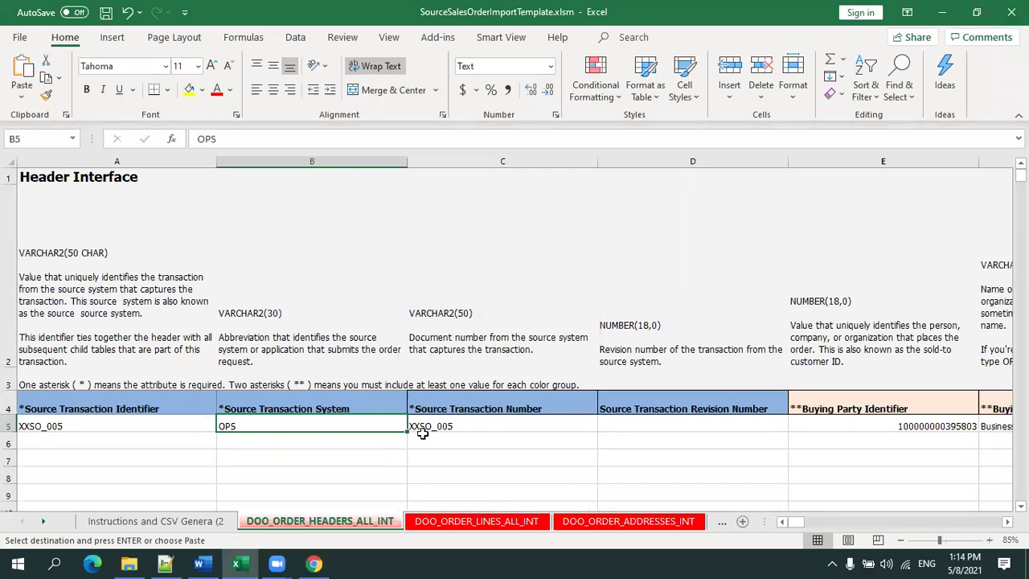
pyautogui.click(544, 425)
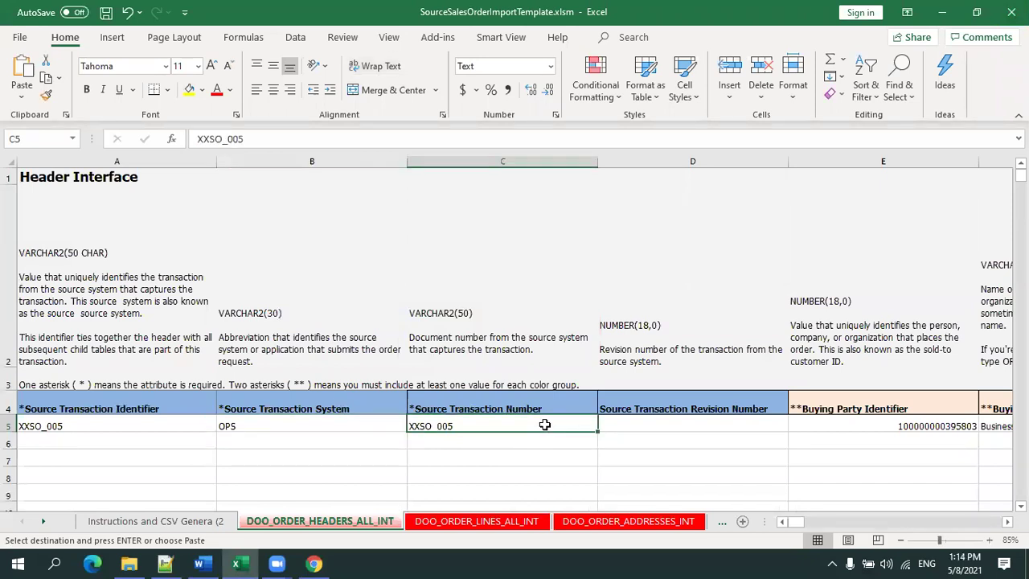
# Examine the Buying Party Identifier and Buying Party Name values in row 5.
pyautogui.press('Right')
pyautogui.press('Right')
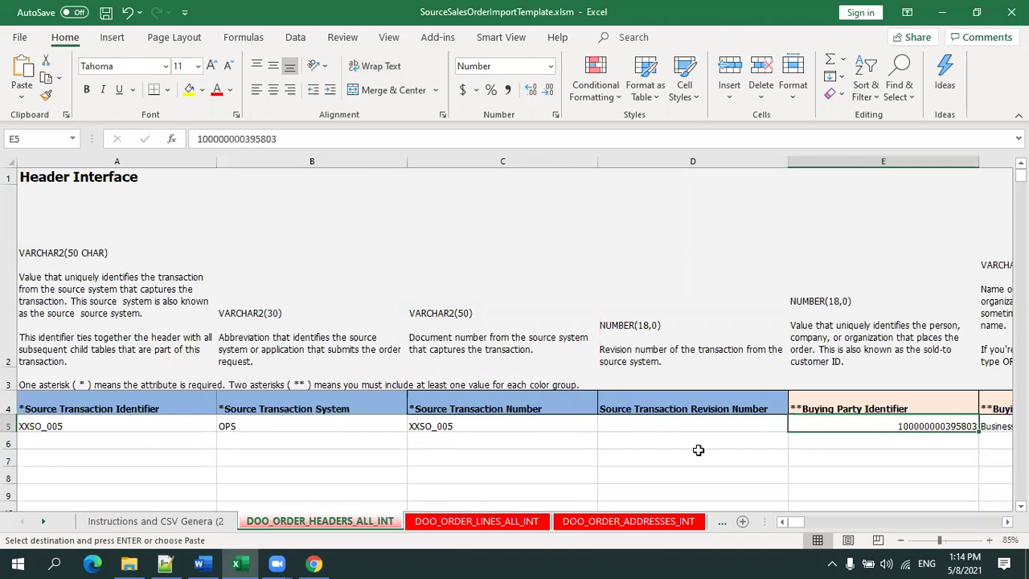
pyautogui.press('Right')
pyautogui.press('Right')
pyautogui.press('Right')
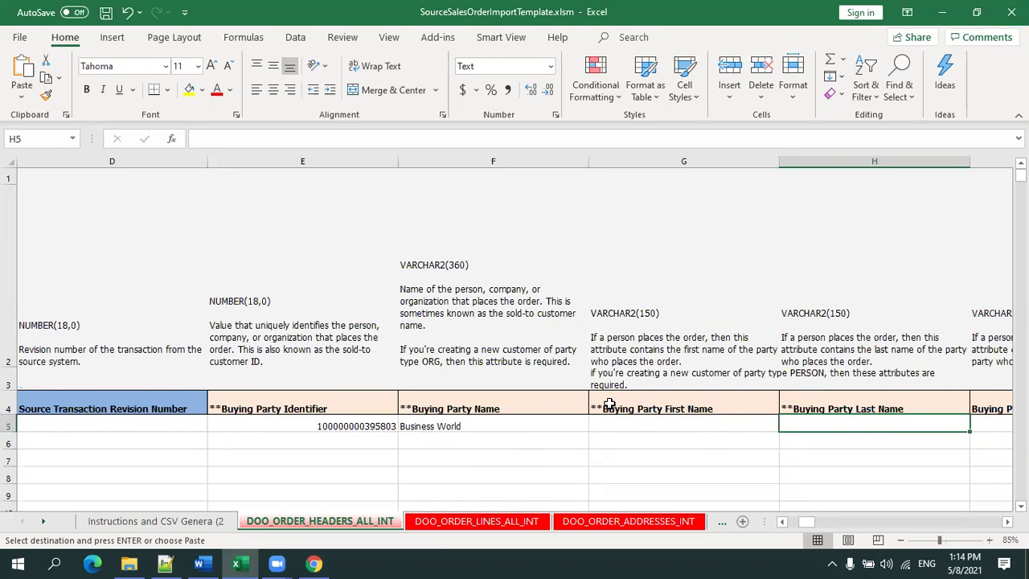
pyautogui.click(286, 426)
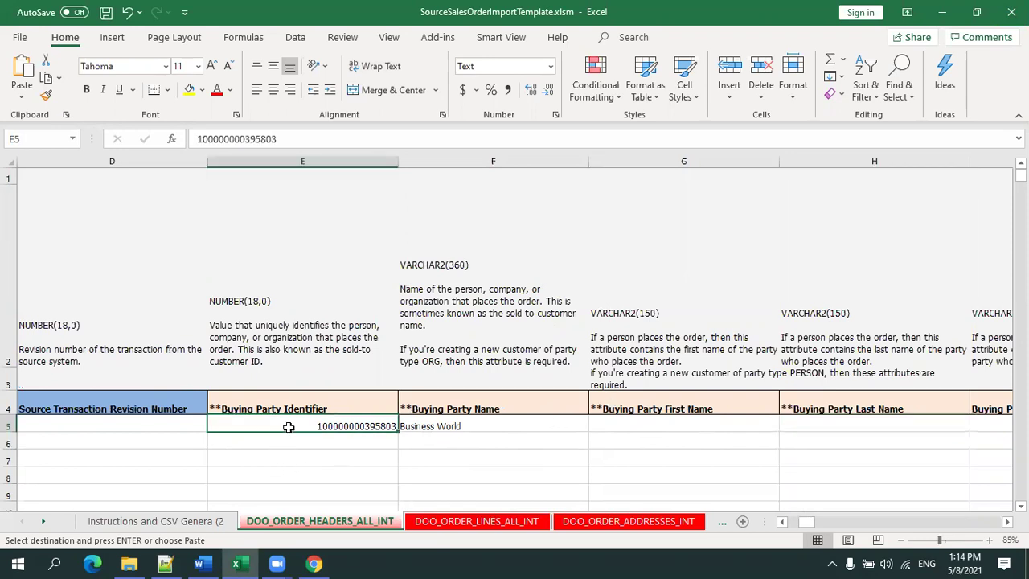
pyautogui.click(480, 427)
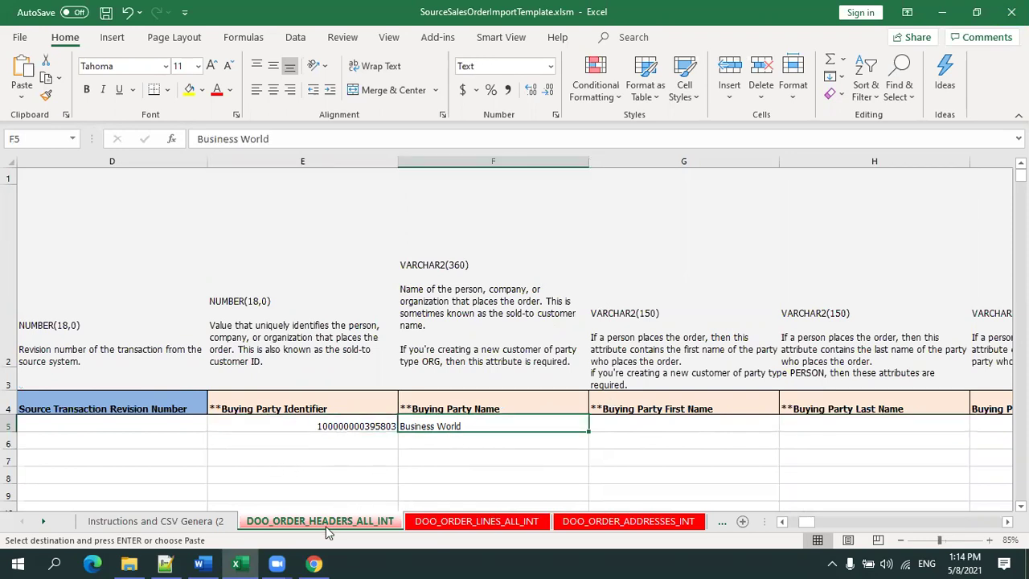
# Compare the customer on the sales order in the browser with the buying party fields in the Excel header sheet.
pyautogui.click(315, 563)
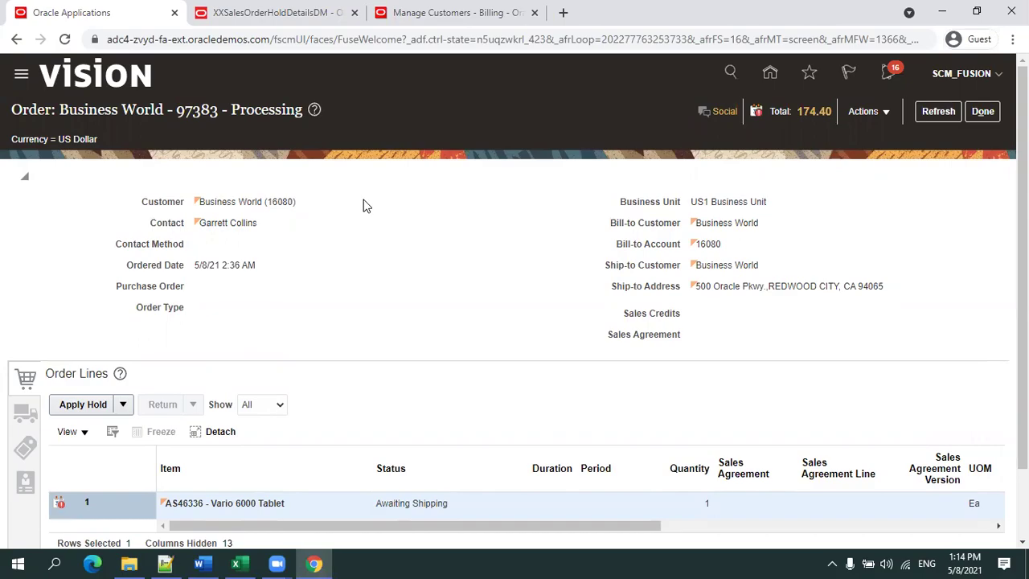
pyautogui.hotkey('alt', 'Tab')
pyautogui.press('Left')
pyautogui.press('Right')
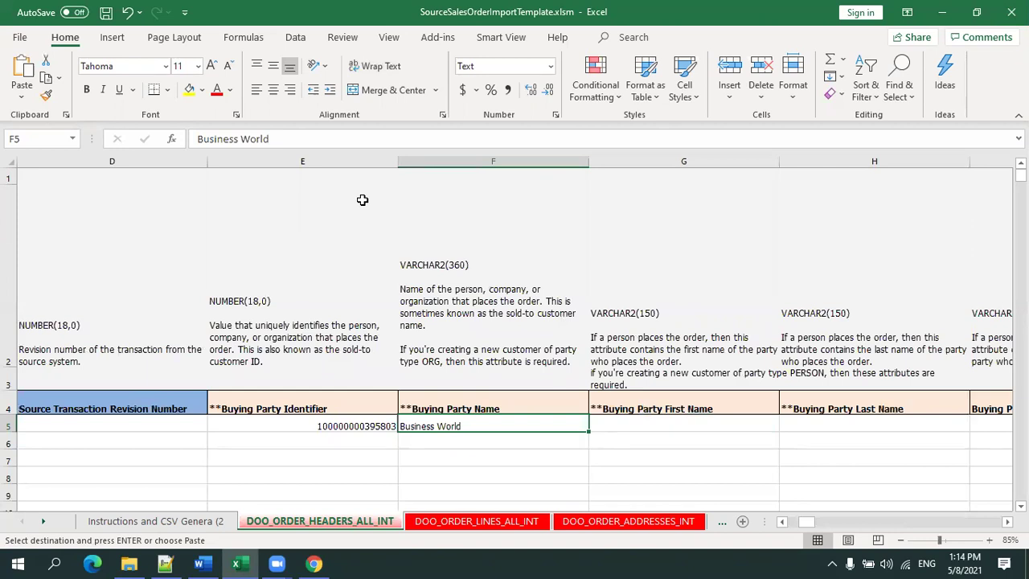
pyautogui.press('Left')
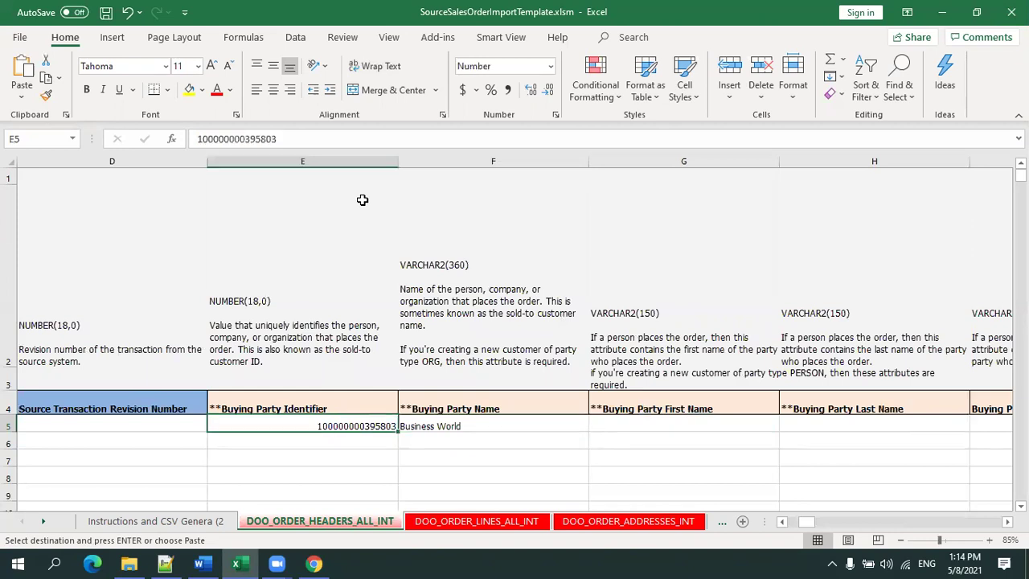
# Examine the Buying Party Contact Name in row 5 and the contact fields around it.
pyautogui.press('Right')
pyautogui.press('Right')
pyautogui.press('Right')
pyautogui.press('Right')
pyautogui.press('Right')
pyautogui.press('Right')
pyautogui.press('Right')
pyautogui.press('Right')
pyautogui.press('Right')
pyautogui.press('Right')
pyautogui.press('Right')
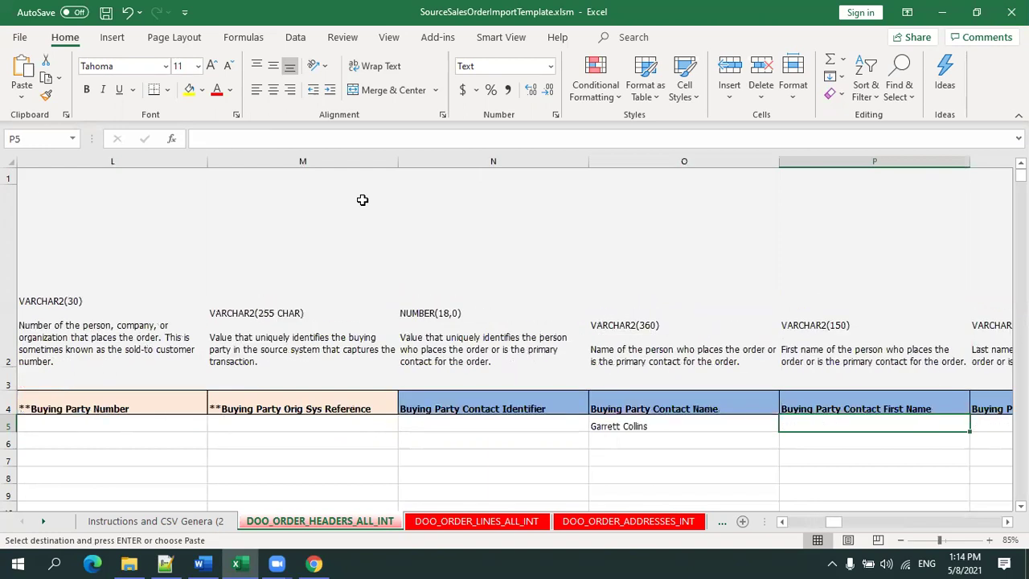
pyautogui.press('Left')
pyautogui.press('Left')
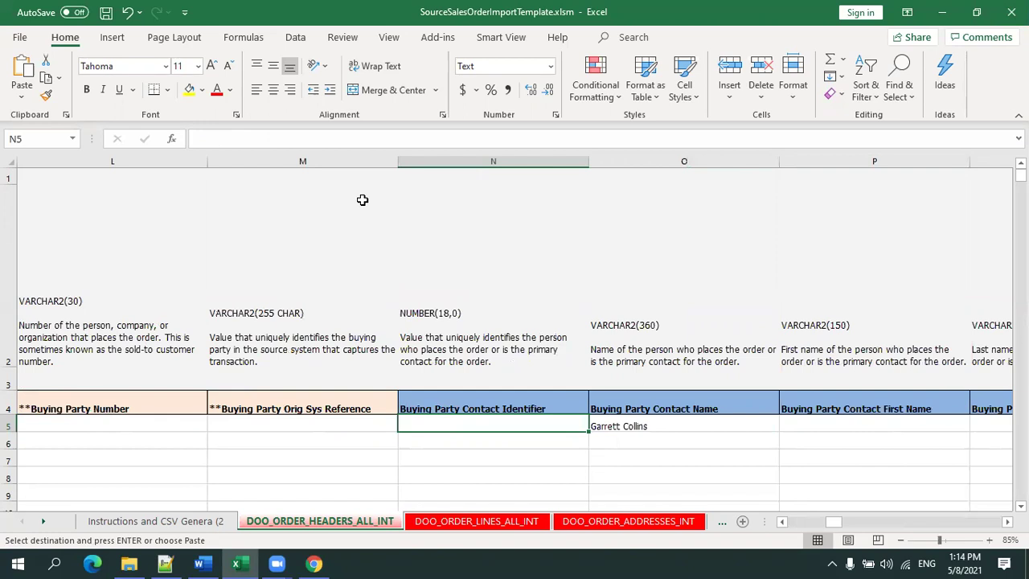
pyautogui.press('Right')
pyautogui.press('Right')
pyautogui.press('Right')
pyautogui.press('Right')
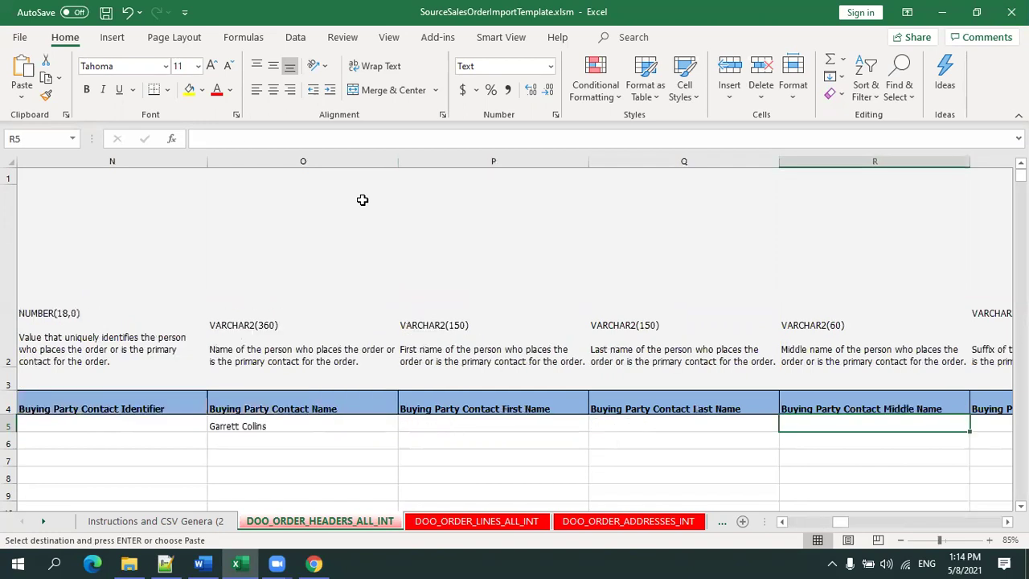
pyautogui.press('Left')
pyautogui.press('Left')
pyautogui.press('Left')
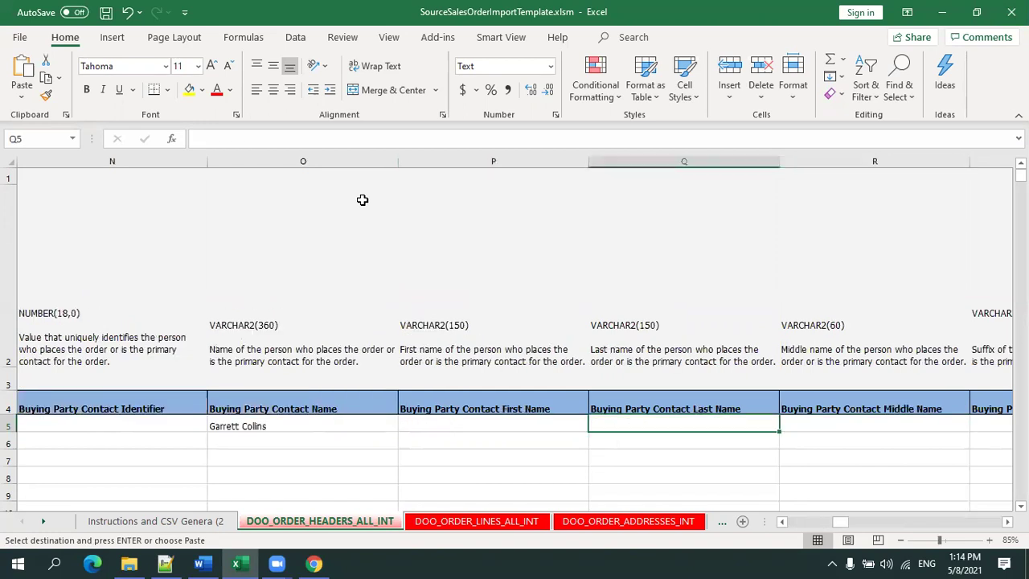
pyautogui.press('Left')
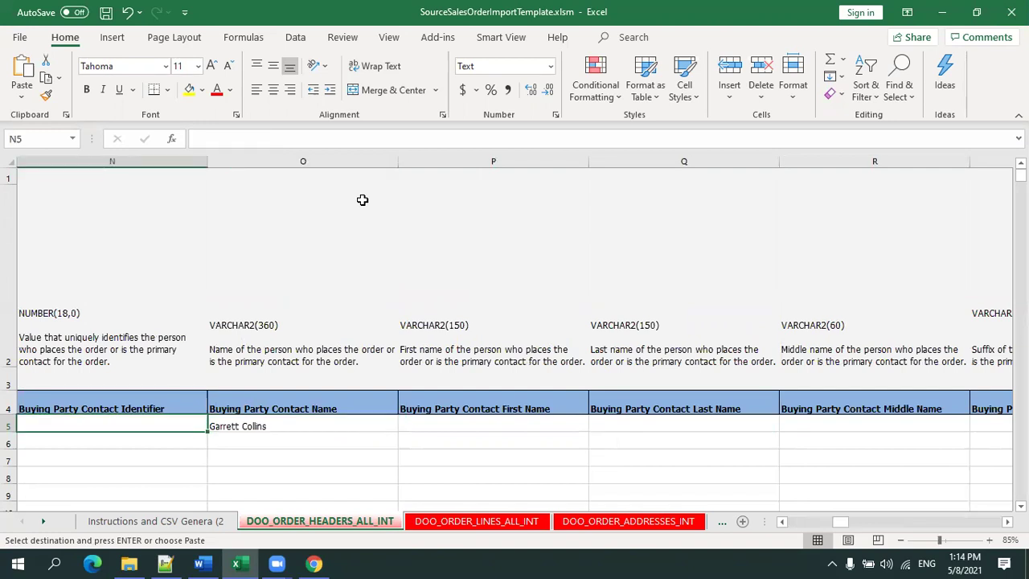
# Continue along row 5 to check the Buying Party Type and the Transactional Currency Code fields.
pyautogui.press('Right')
pyautogui.press('Right')
pyautogui.press('Right')
pyautogui.press('Right')
pyautogui.press('Right')
pyautogui.press('Right')
pyautogui.press('Right')
pyautogui.press('Right')
pyautogui.press('Right')
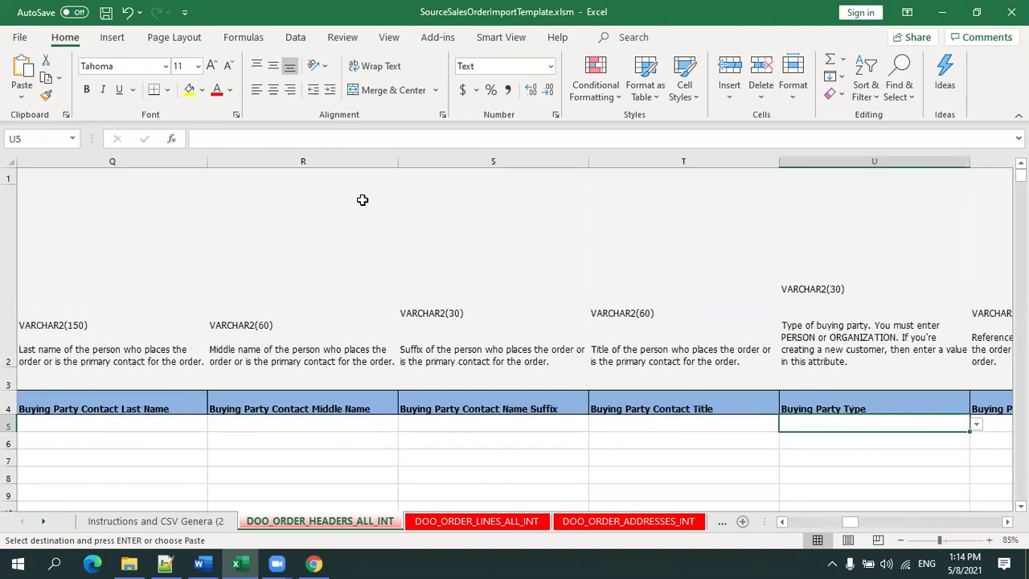
pyautogui.press('Right')
pyautogui.press('Right')
pyautogui.press('Right')
pyautogui.press('Right')
pyautogui.press('Right')
pyautogui.press('Right')
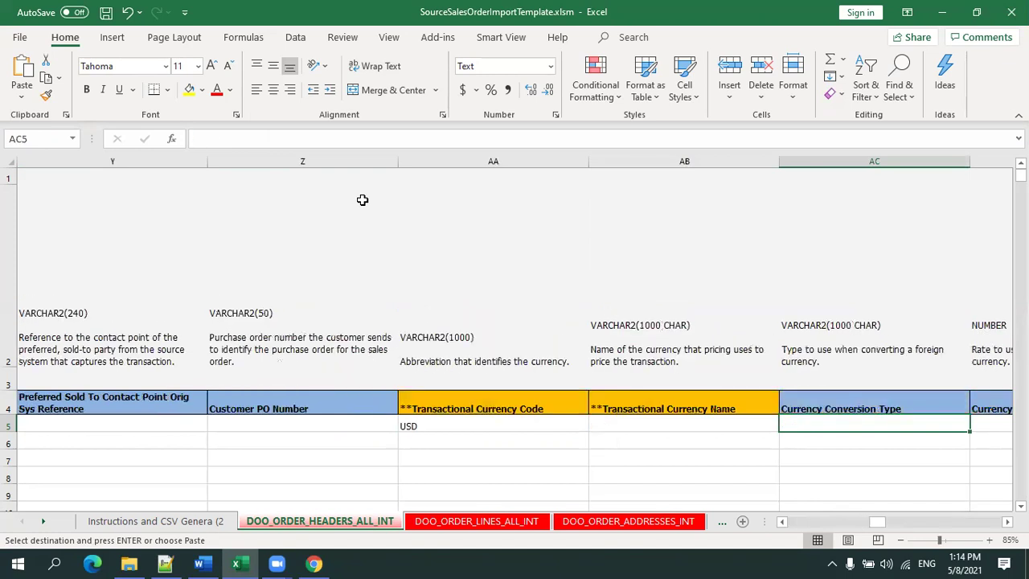
# Check the Transaction On date and the Requesting Business Unit fields in row 5.
pyautogui.press('Right')
pyautogui.press('Right')
pyautogui.press('Right')
pyautogui.press('Right')
pyautogui.press('Right')
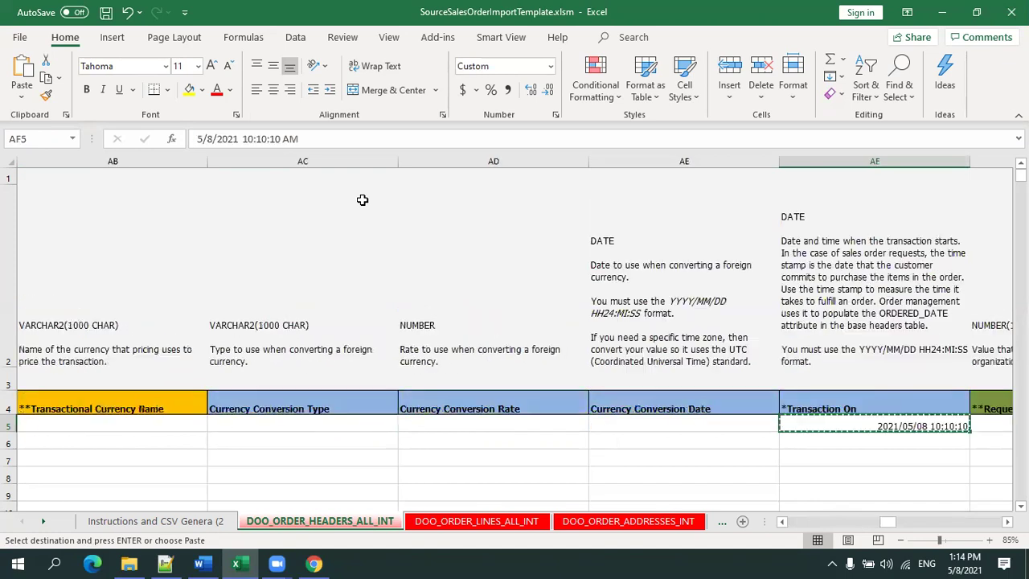
pyautogui.press('Left')
pyautogui.press('Left')
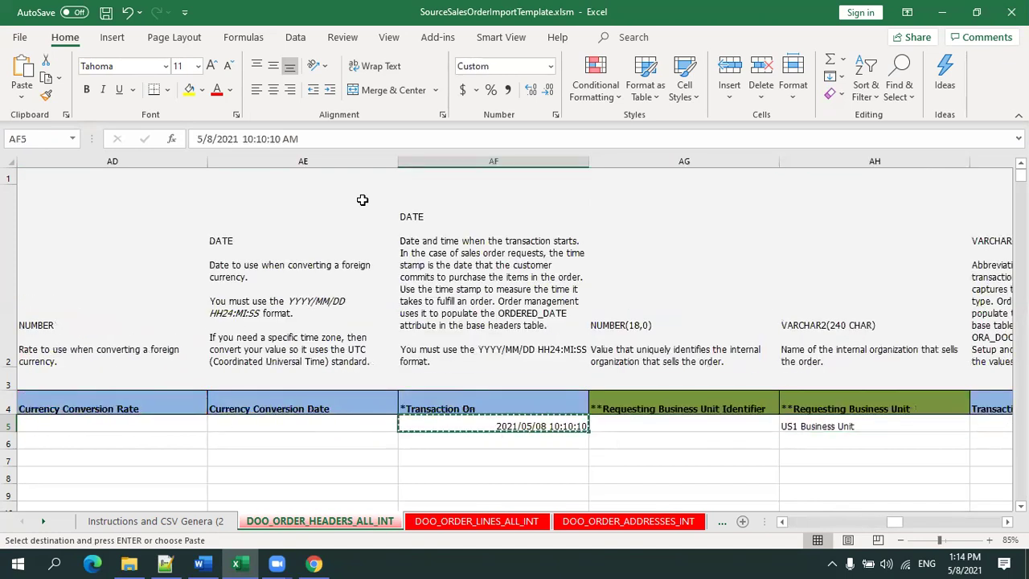
pyautogui.press('Right')
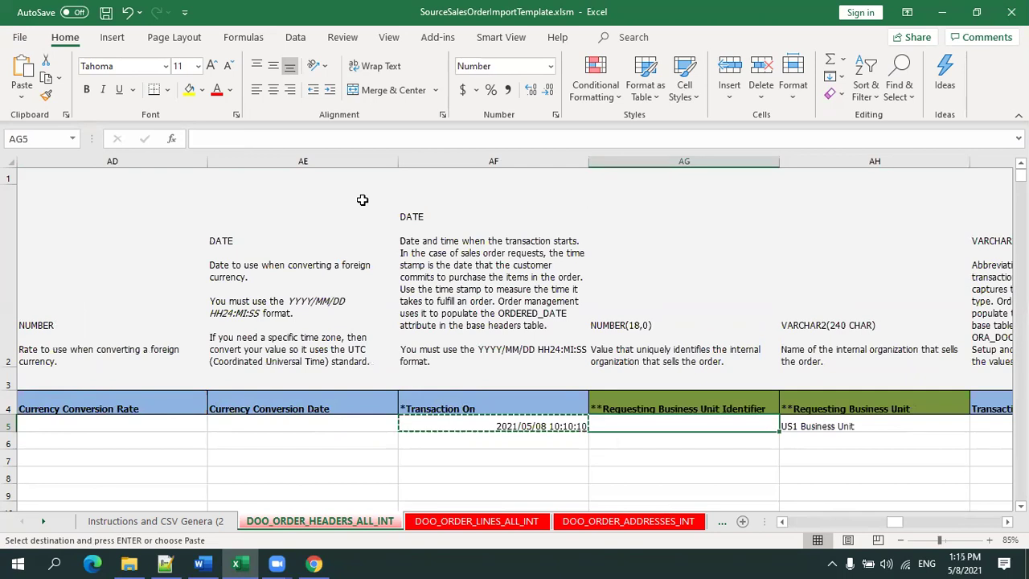
# Examine the Requesting Legal Entity Identifier in row 5 and the legal entity fields beside it.
pyautogui.press('Right')
pyautogui.press('Right')
pyautogui.press('Right')
pyautogui.press('Right')
pyautogui.press('Right')
pyautogui.press('Right')
pyautogui.press('Right')
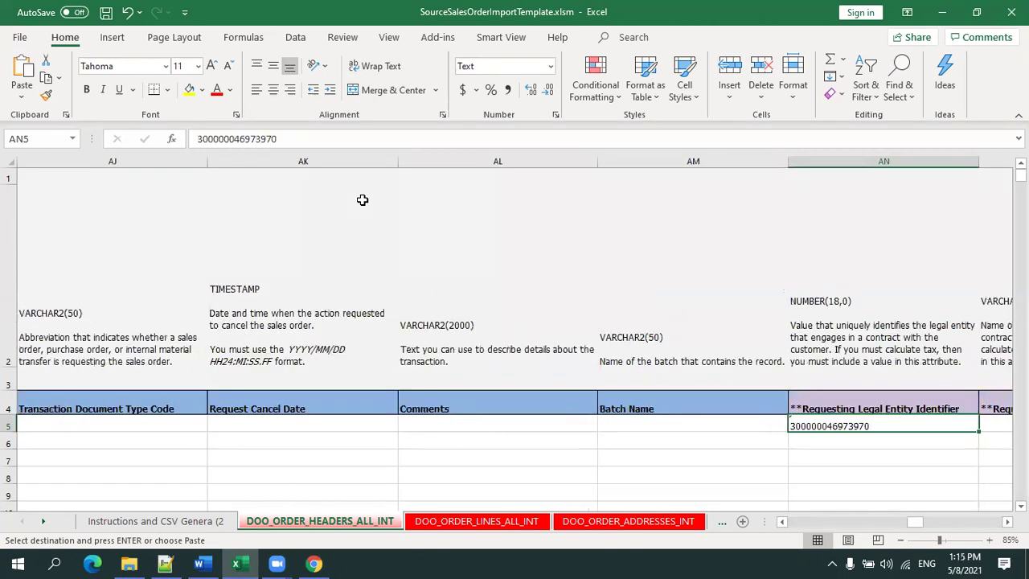
pyautogui.press('Right')
pyautogui.press('Left')
pyautogui.press('Right')
pyautogui.press('Right')
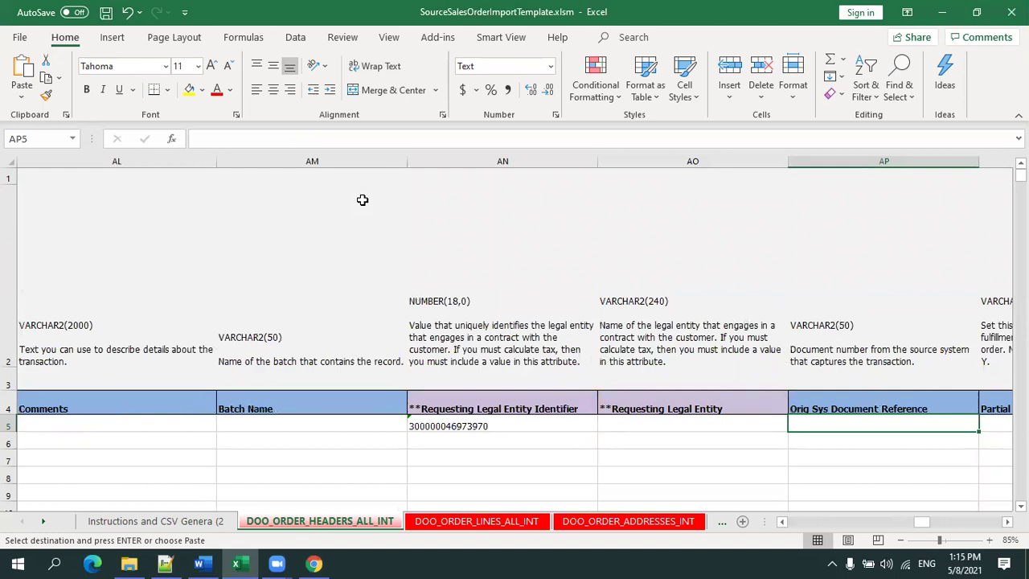
pyautogui.press('Left')
pyautogui.press('Left')
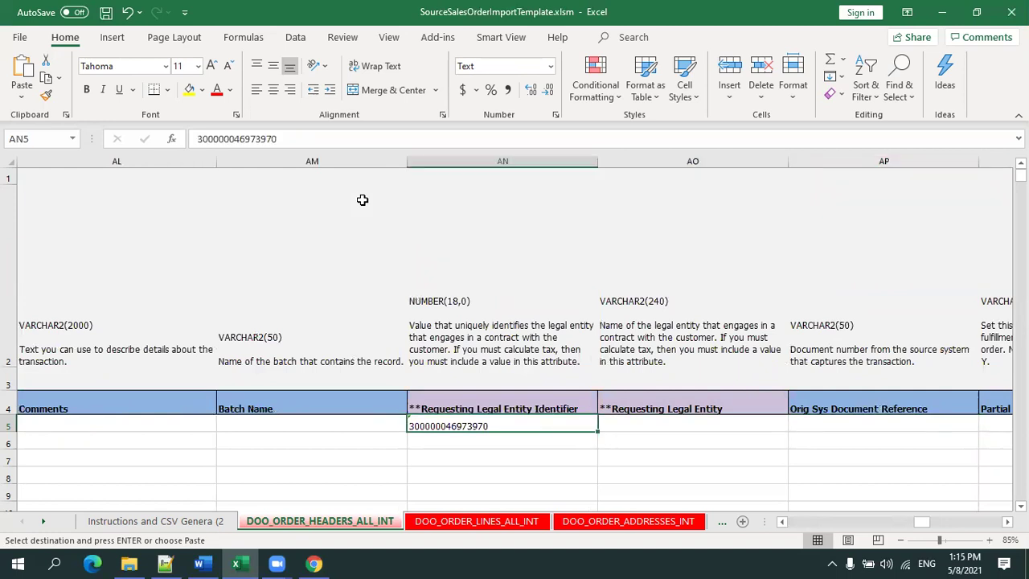
# Highlight the Freeze Pricing column header in yellow and select its value in row 5.
pyautogui.press('Right')
pyautogui.press('Right')
pyautogui.press('Right')
pyautogui.press('Right')
pyautogui.press('Right')
pyautogui.press('Right')
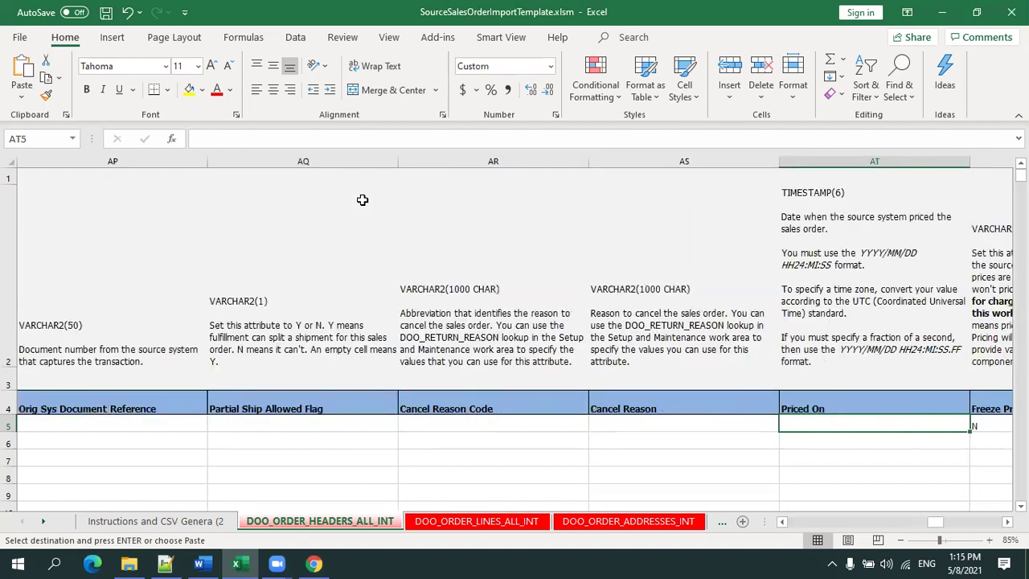
pyautogui.press('Right')
pyautogui.press('Right')
pyautogui.press('Left')
pyautogui.press('Left')
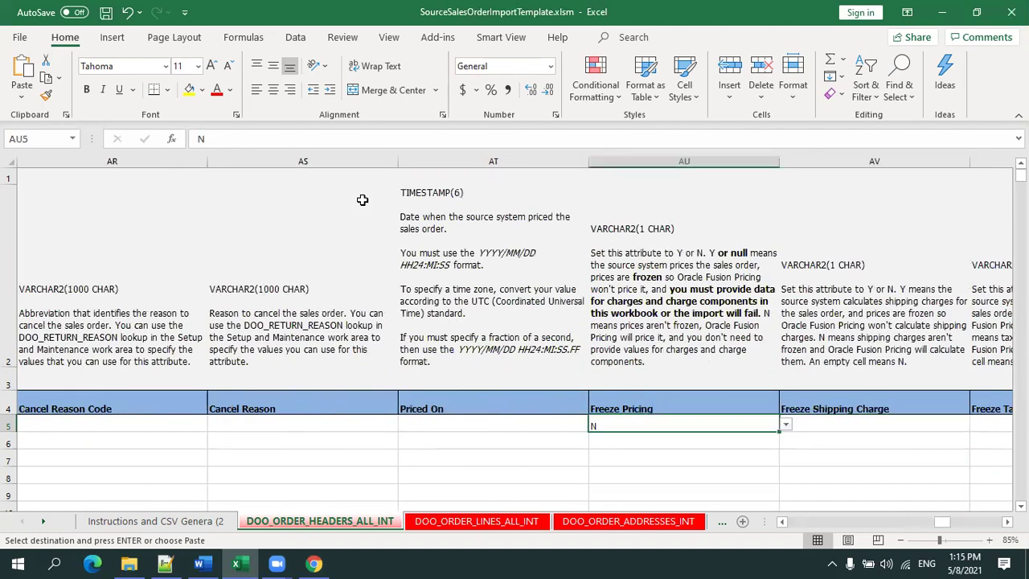
pyautogui.press('Right')
pyautogui.press('Up')
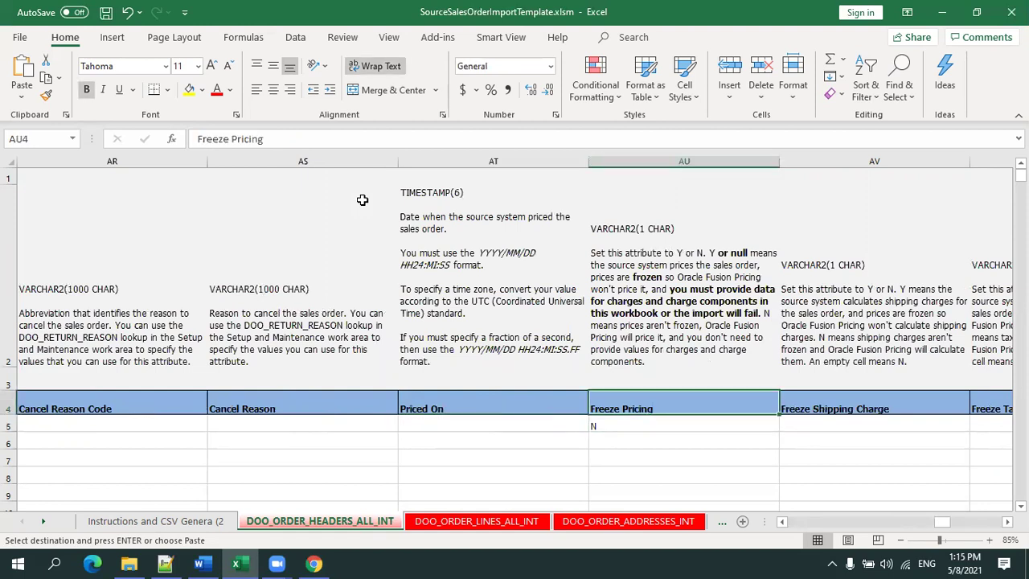
pyautogui.click(197, 92)
pyautogui.click(718, 435)
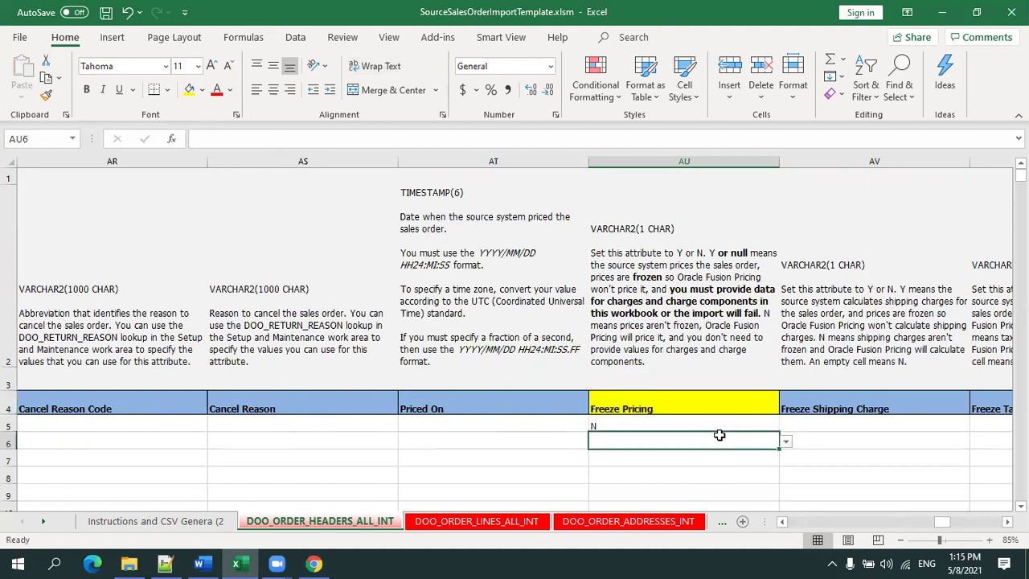
pyautogui.click(713, 426)
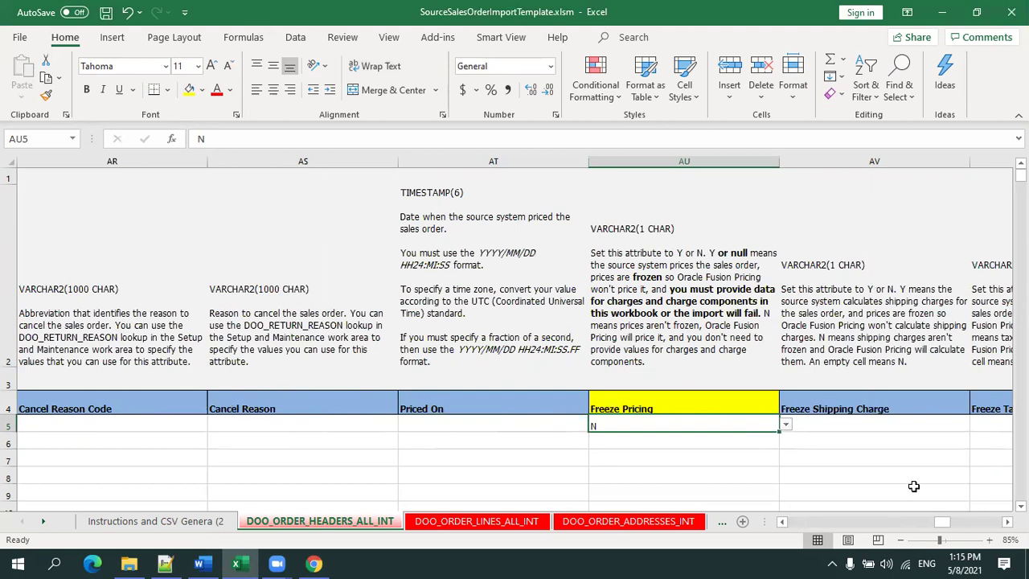
# Examine the Freeze Shipping Charge, Freeze Tax, Operation Mode and Create Customer Information Flag fields in row 5 of the header sheet.
pyautogui.press('Right')
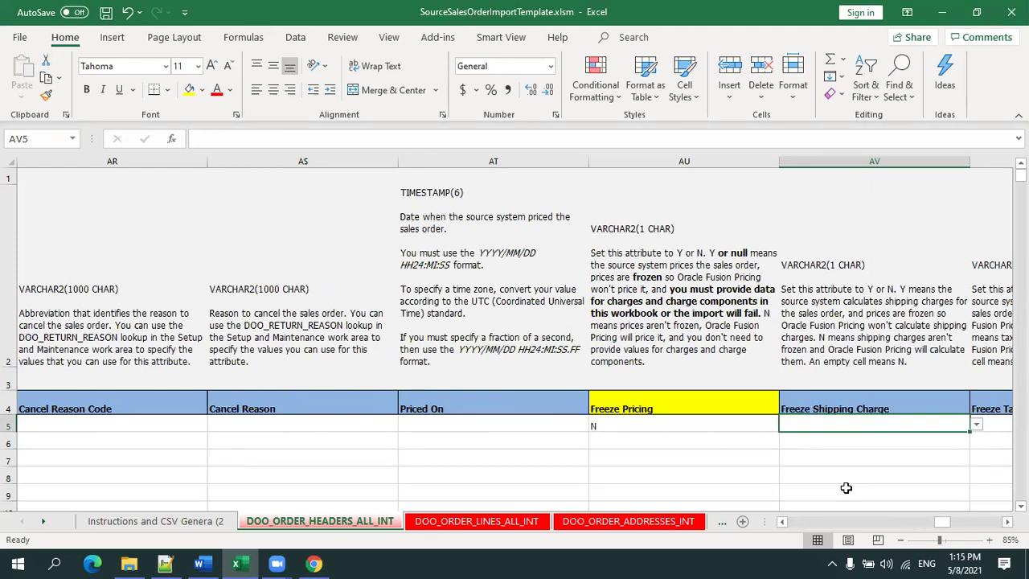
pyautogui.press('Right')
pyautogui.press('Right')
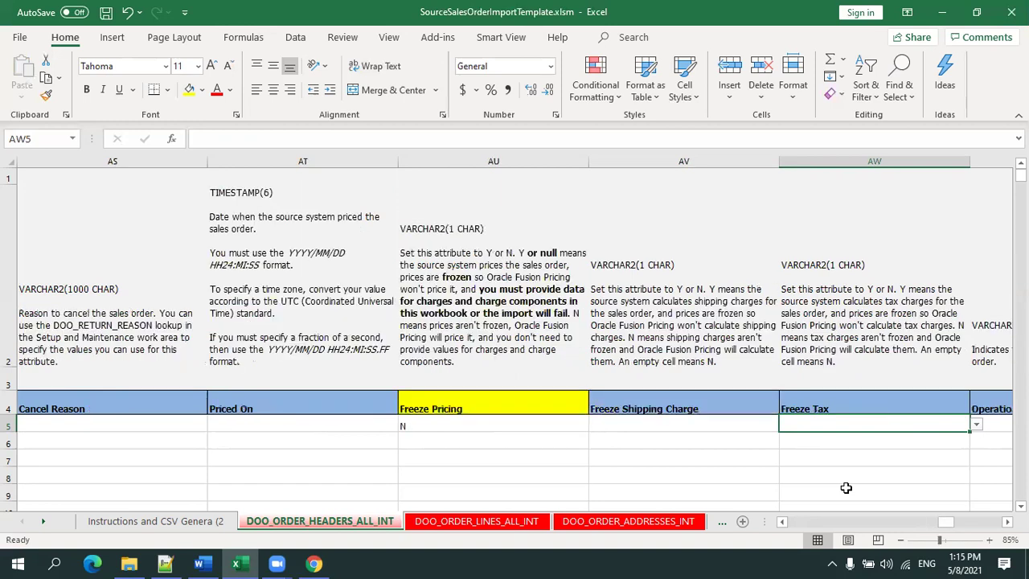
pyautogui.click(348, 430)
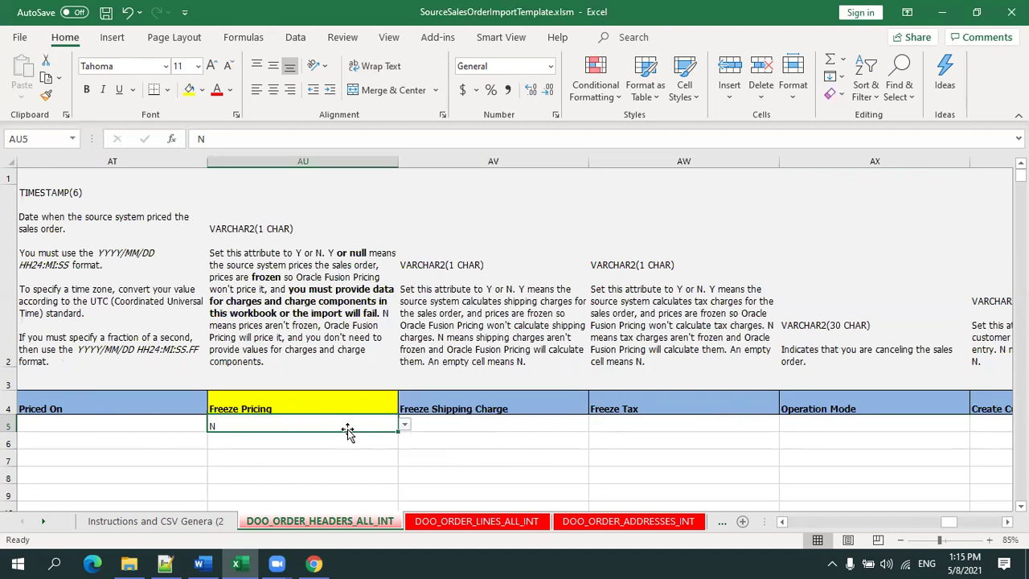
pyautogui.press('Right')
pyautogui.press('Right')
pyautogui.press('Right')
pyautogui.press('Right')
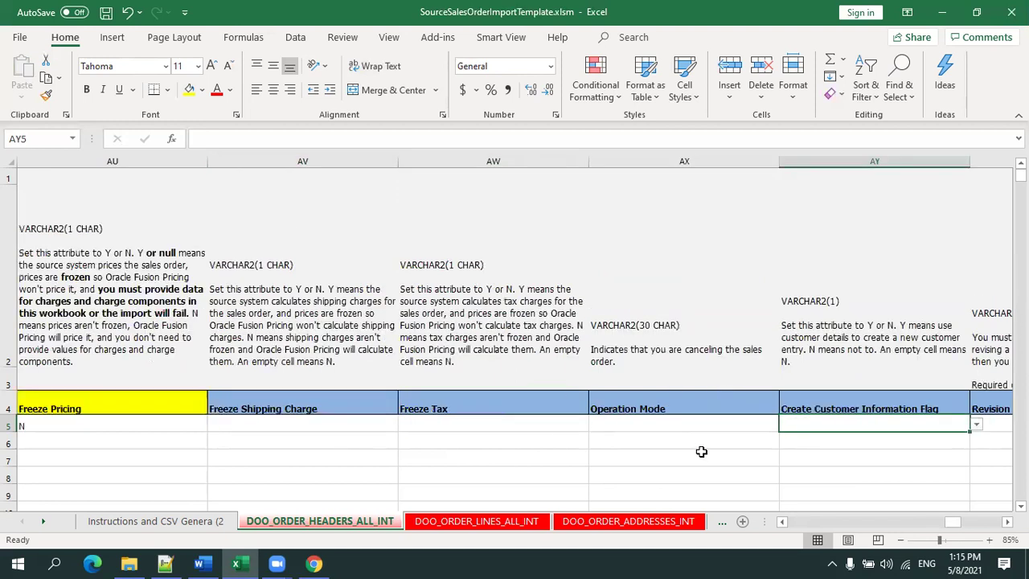
# Look through the remaining header fields in row 5, up to and just past Sales Agreement Number.
pyautogui.press('Right')
pyautogui.press('Right')
pyautogui.press('Right')
pyautogui.press('Right')
pyautogui.press('Right')
pyautogui.press('Right')
pyautogui.press('Right')
pyautogui.press('Right')
pyautogui.press('Right')
pyautogui.press('Right')
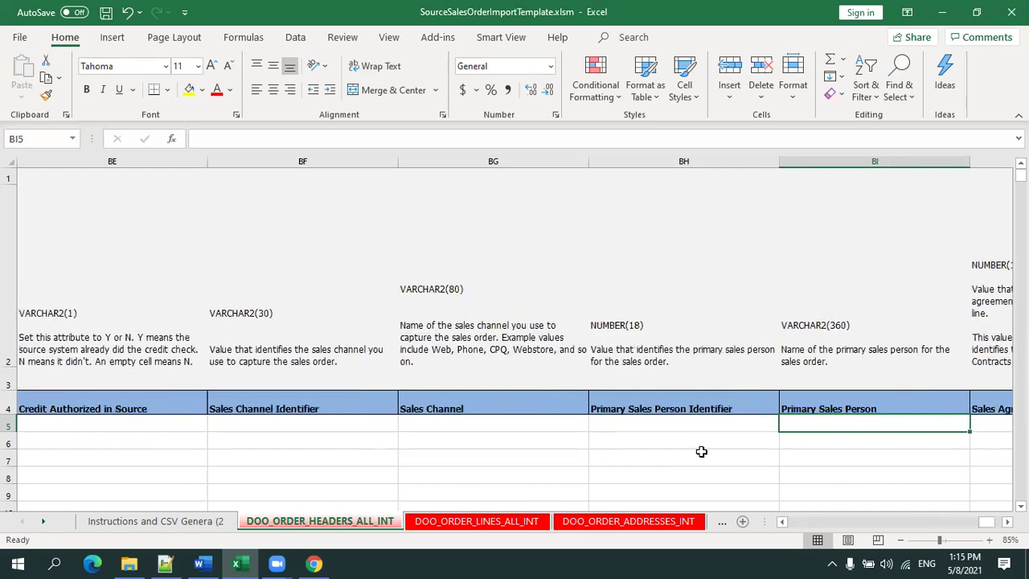
pyautogui.press('Right')
pyautogui.press('Right')
pyautogui.press('Right')
pyautogui.press('Right')
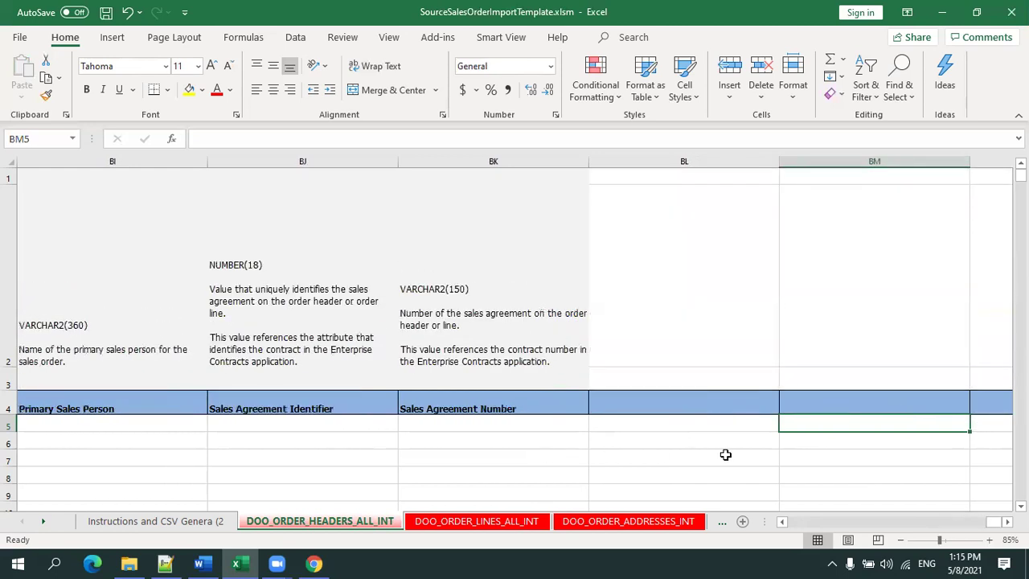
# Open the DOO_ORDER_LINES_ALL_INT sheet and look at its field headings and the line entered in row 5.
pyautogui.click(491, 519)
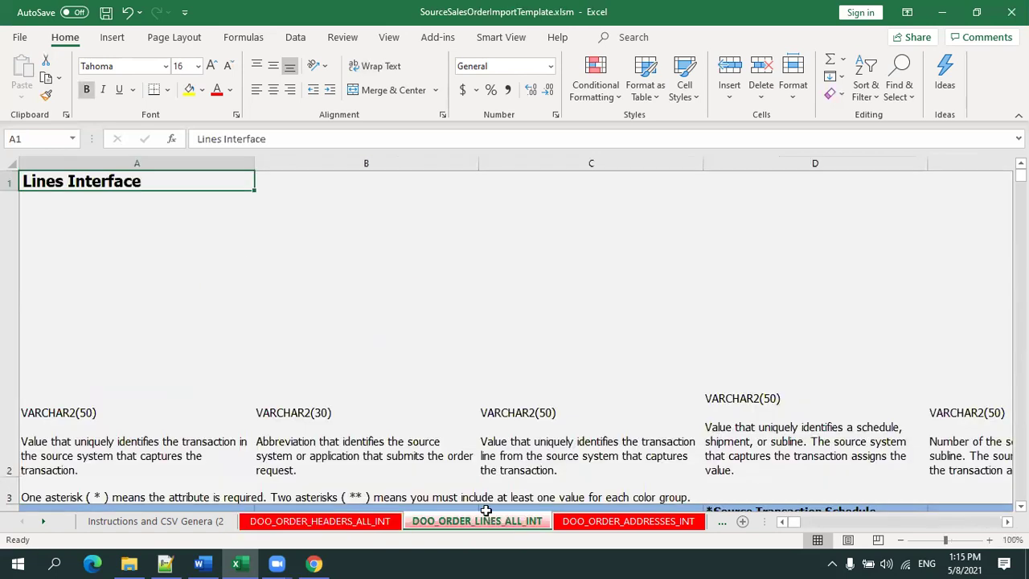
pyautogui.scroll(-1, 475, 405)
pyautogui.click(475, 406)
pyautogui.hotkey('ctrl', 'Home')
pyautogui.scroll(-1, 475, 406)
pyautogui.click(248, 349)
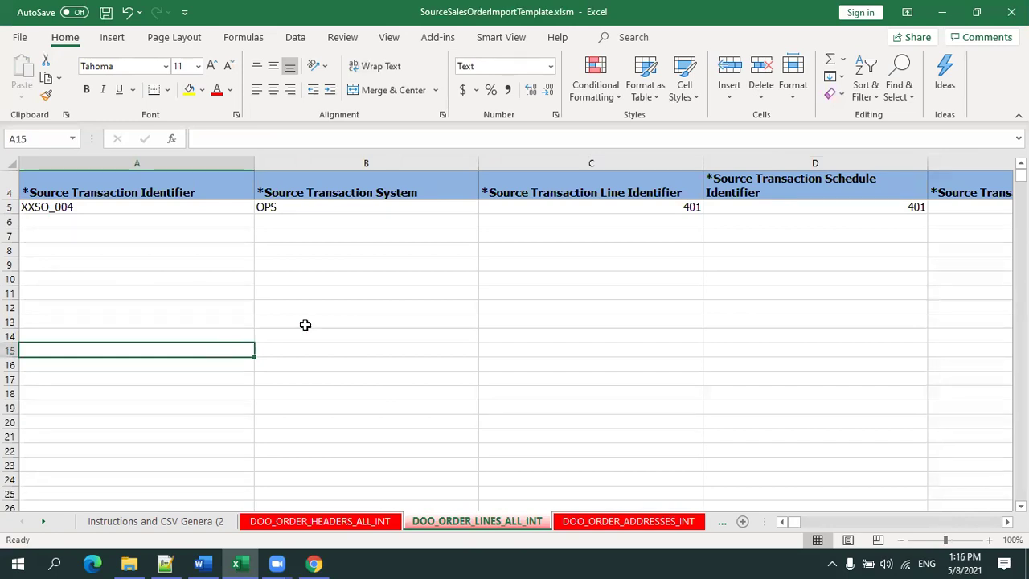
# Copy the Source Transaction Identifier from cell A5 of the header sheet into cell A5 of the DOO_ORDER_LINES_ALL_INT sheet.
pyautogui.click(304, 521)
pyautogui.click(138, 443)
pyautogui.hotkey('ctrl', 'Home')
pyautogui.click(95, 430)
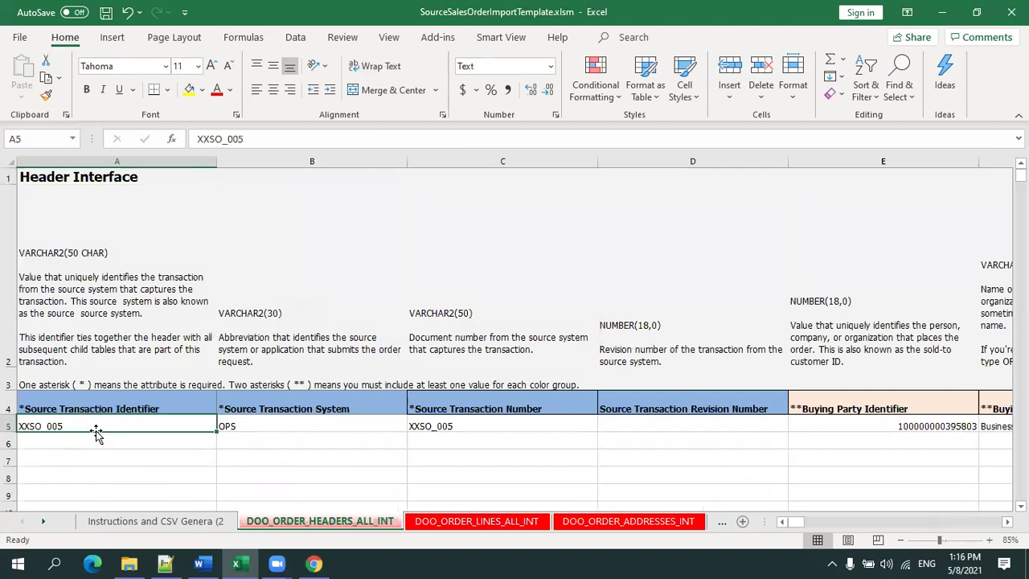
pyautogui.hotkey('ctrl', 'c')
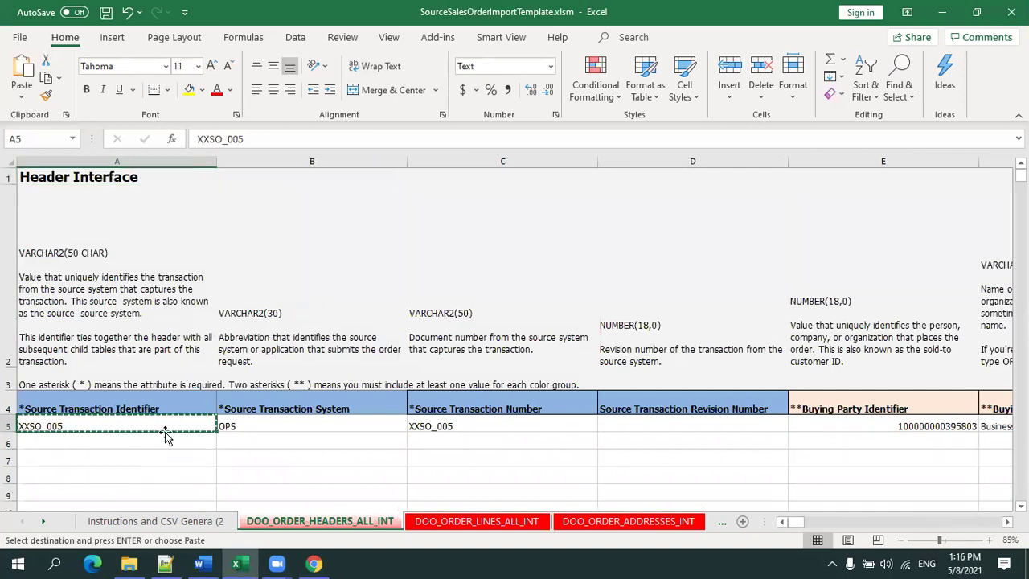
pyautogui.click(464, 521)
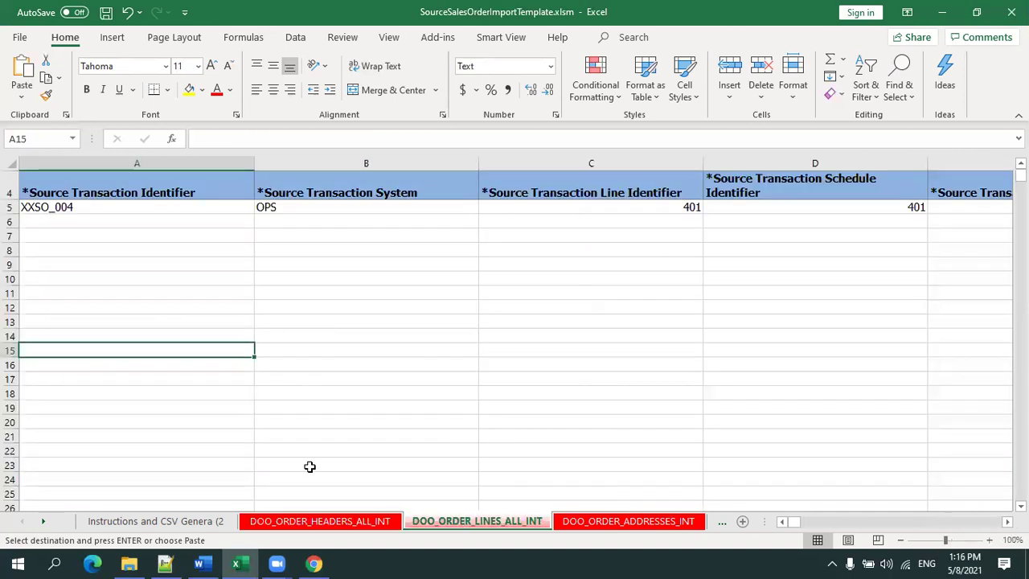
pyautogui.hotkey('ctrl', 'Home')
pyautogui.press('Down')
pyautogui.press('Down')
pyautogui.press('Down')
pyautogui.press('Down')
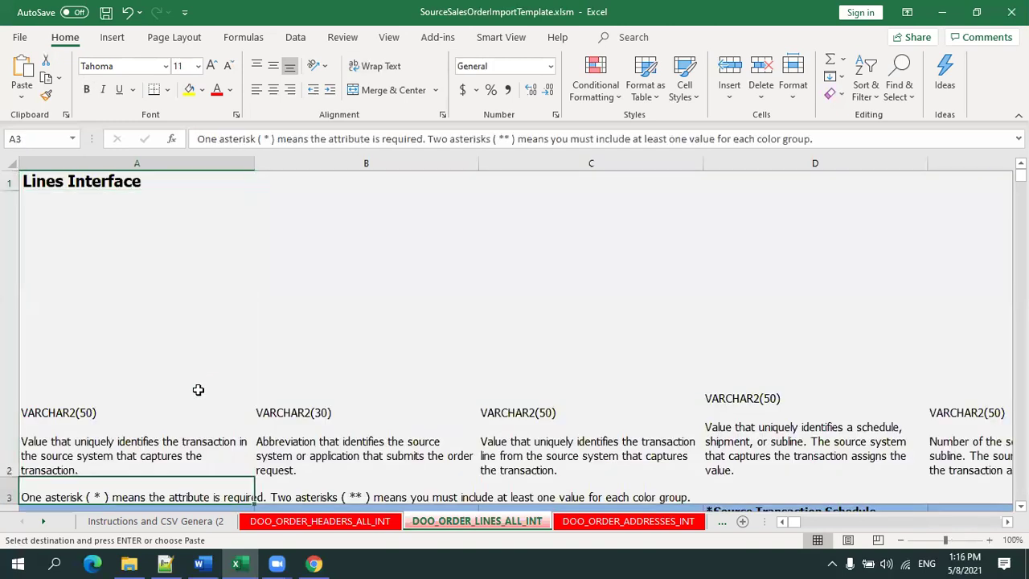
pyautogui.hotkey('ctrl', 'v')
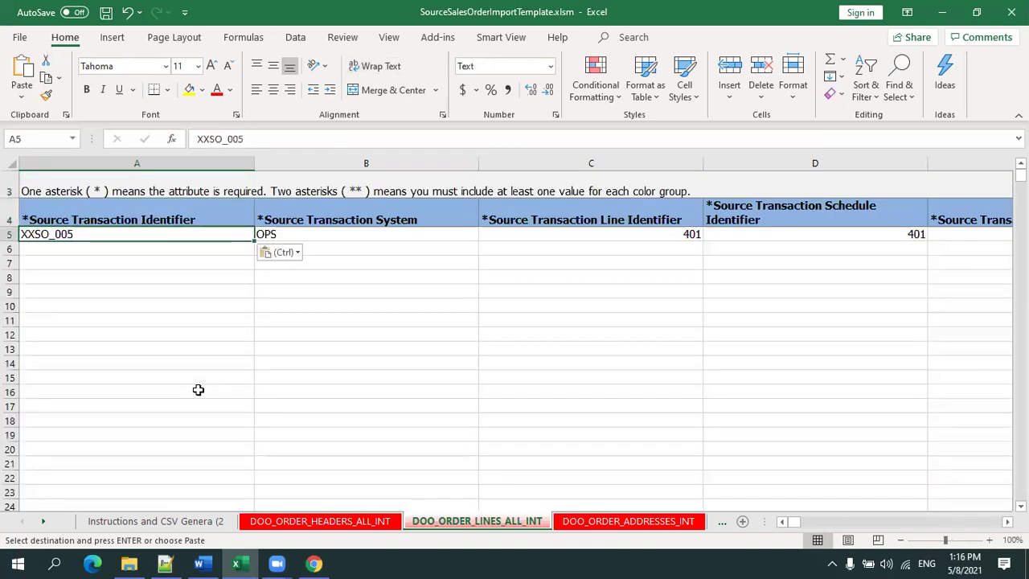
# Set both the Source Transaction Line Identifier and the Source Transaction Schedule Identifier in row 5 to 501.
pyautogui.hotkey('ctrl', 'c')
pyautogui.press('Right')
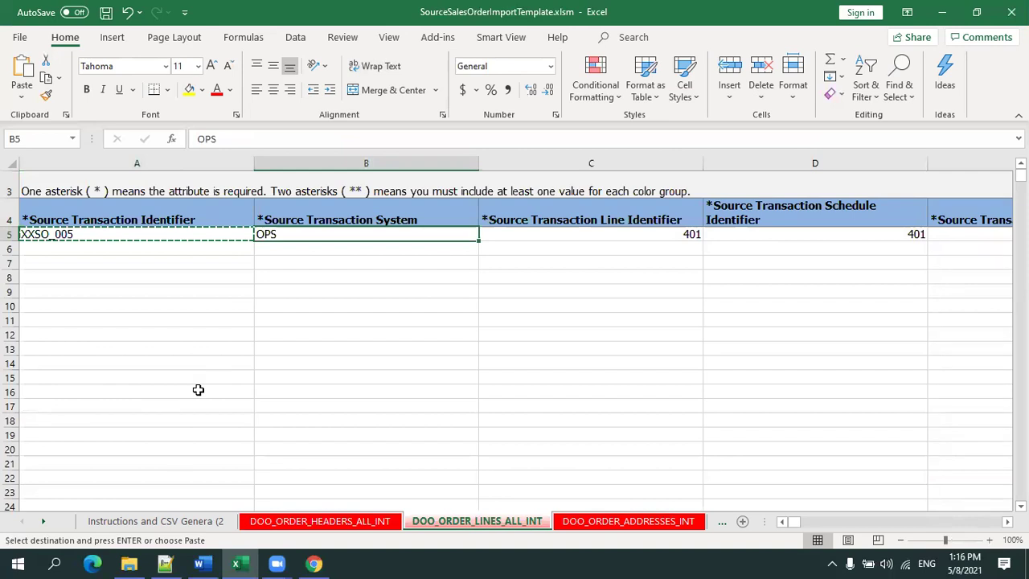
pyautogui.press('Left')
pyautogui.press('Right')
pyautogui.press('Right')
pyautogui.press('Left')
pyautogui.press('Right')
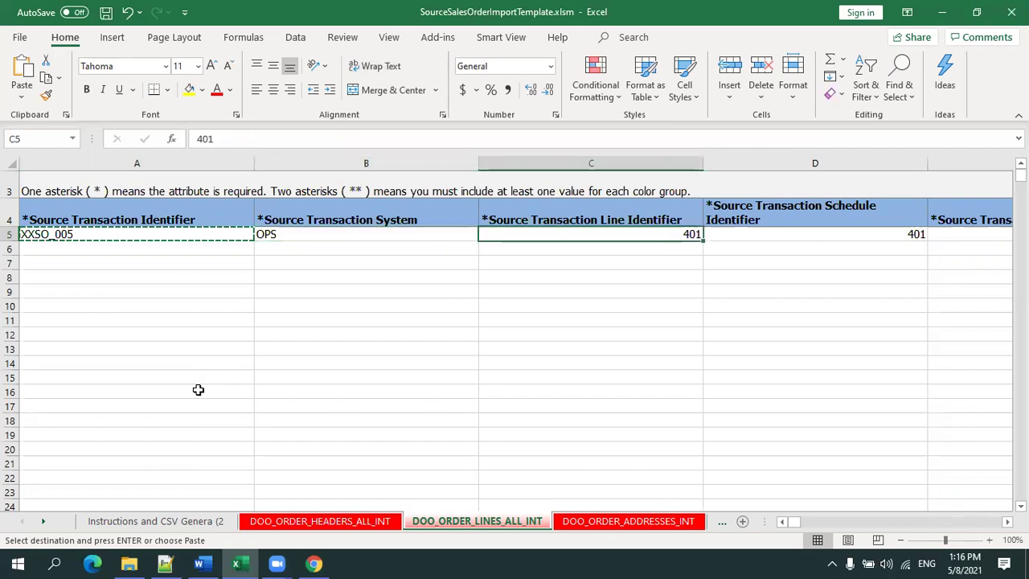
pyautogui.write('50')
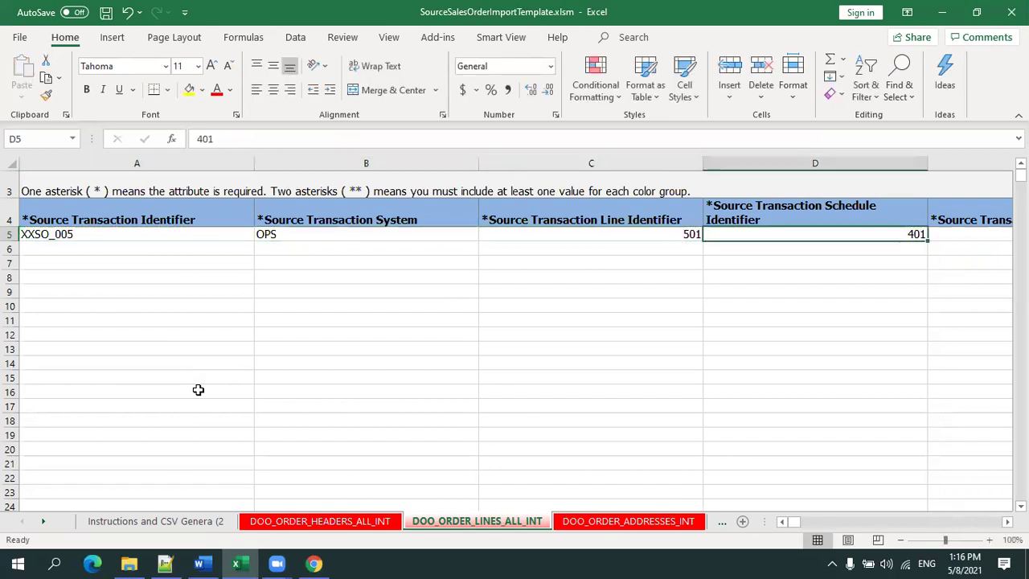
pyautogui.write('501')
pyautogui.press('Tab')
# Examine the Source Transaction Schedule Number, Source Transaction Line Number and the purple product group fields in row 5.
pyautogui.press('Tab')
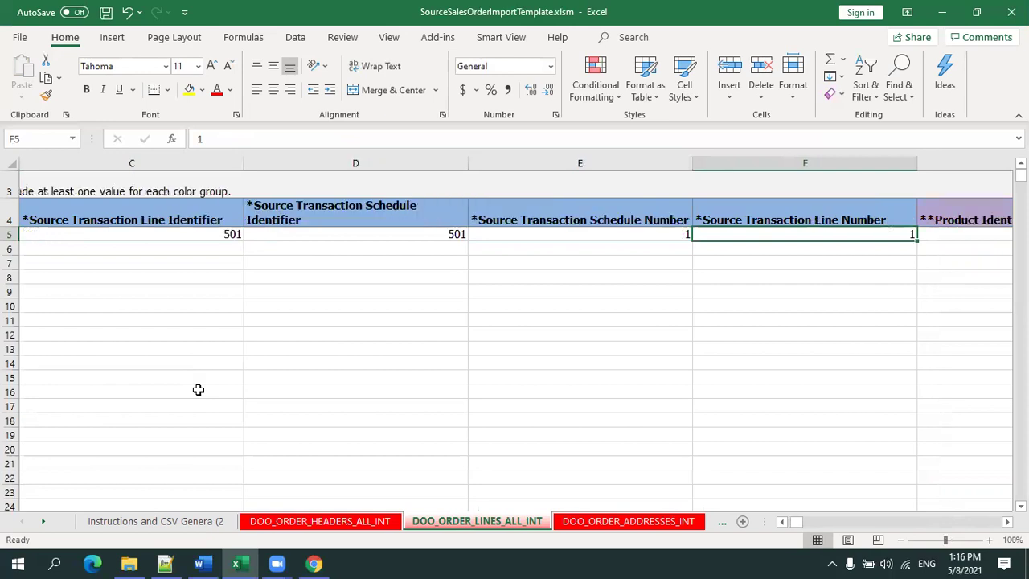
pyautogui.hotkey('shift', 'Tab')
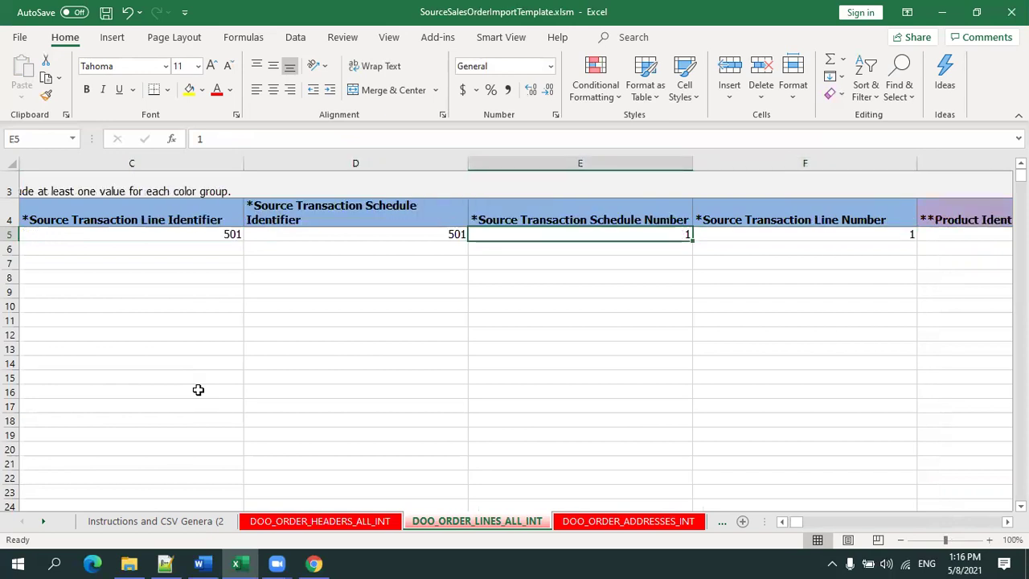
pyautogui.press('Tab')
pyautogui.press('Tab')
pyautogui.press('Tab')
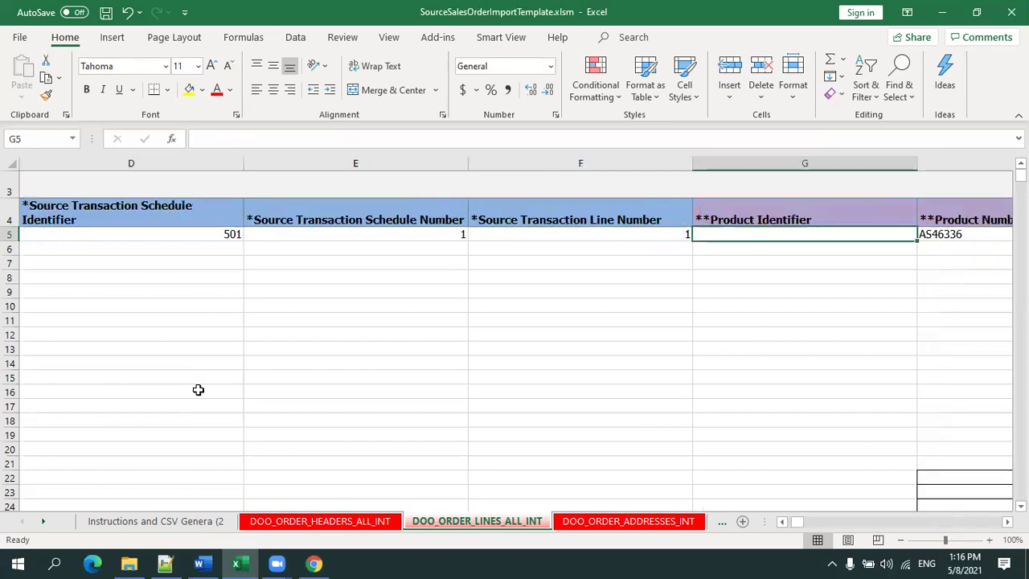
pyautogui.press('Tab')
pyautogui.hotkey('shift', 'Tab')
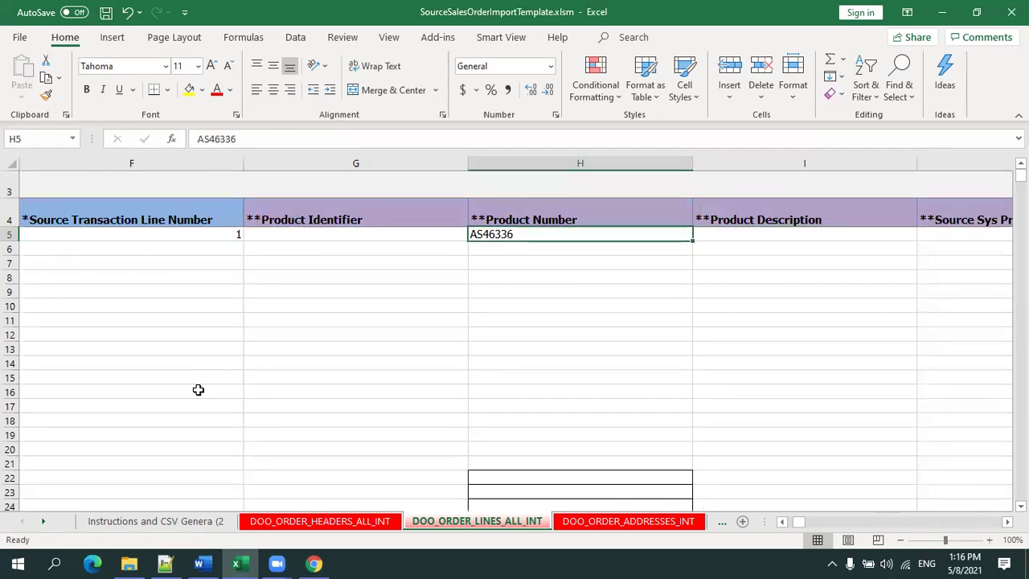
pyautogui.press('Up')
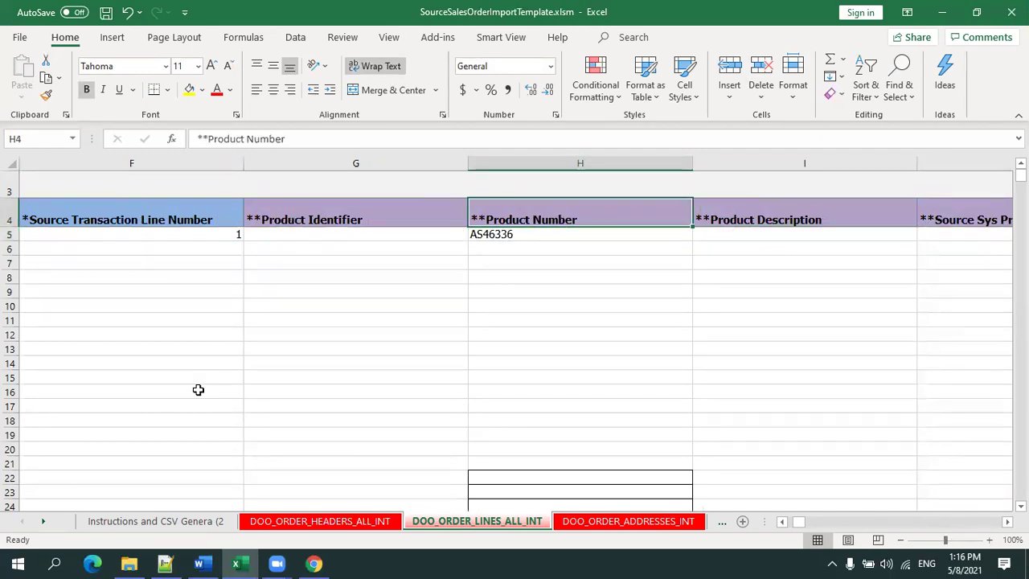
pyautogui.press('Down')
pyautogui.press('Tab')
pyautogui.press('Tab')
pyautogui.press('Tab')
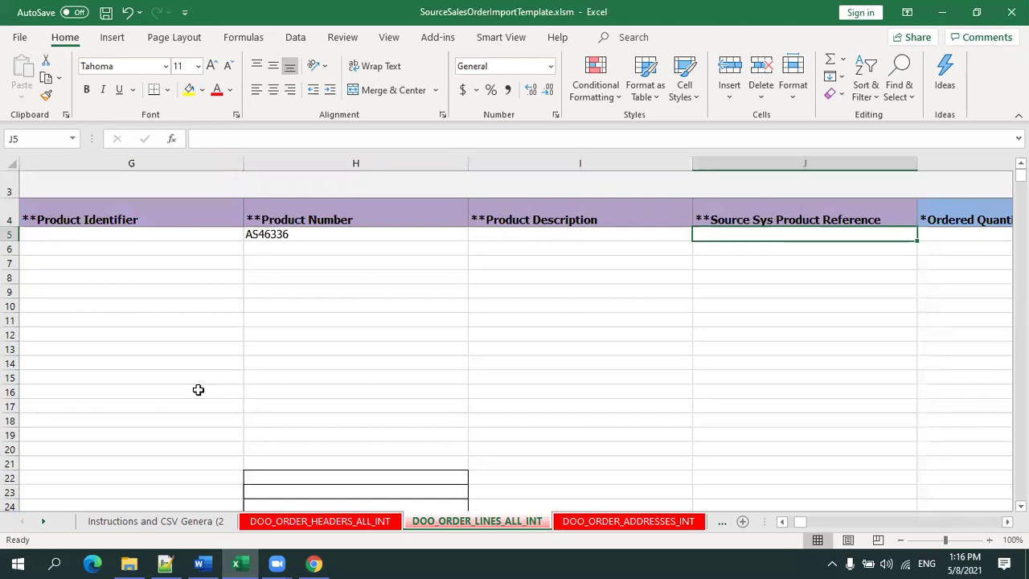
# Check the Ordered Quantity, the ordered UOM fields and the Requested Fulfillment Organization Code in row 5.
pyautogui.press('Tab')
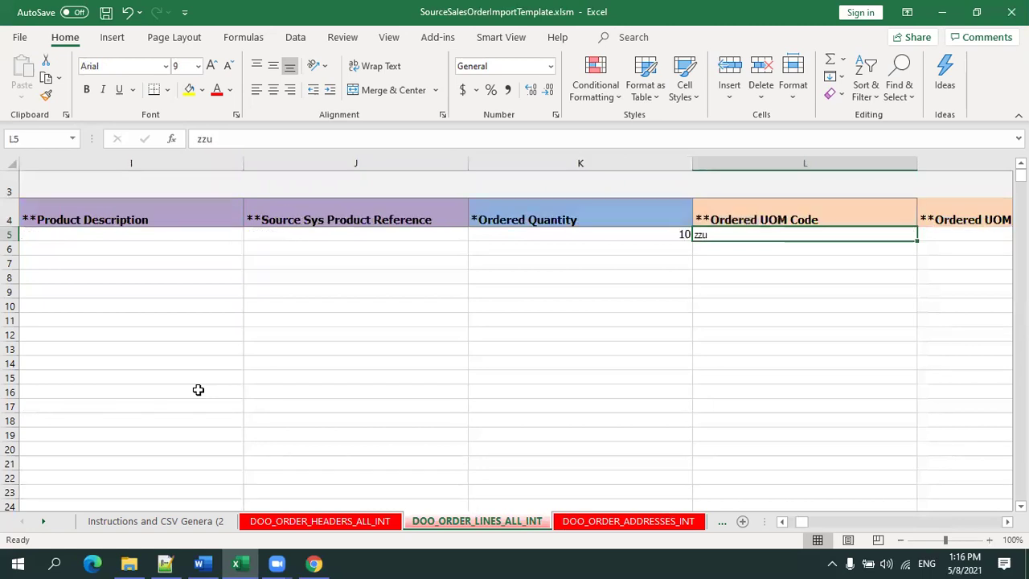
pyautogui.press('Tab')
pyautogui.press('Tab')
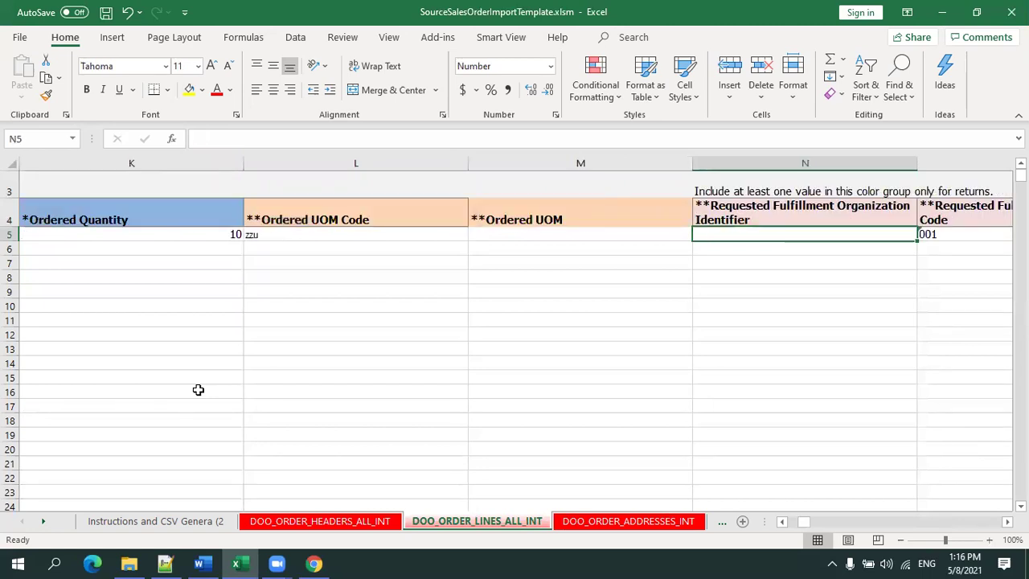
pyautogui.hotkey('shift', 'Tab')
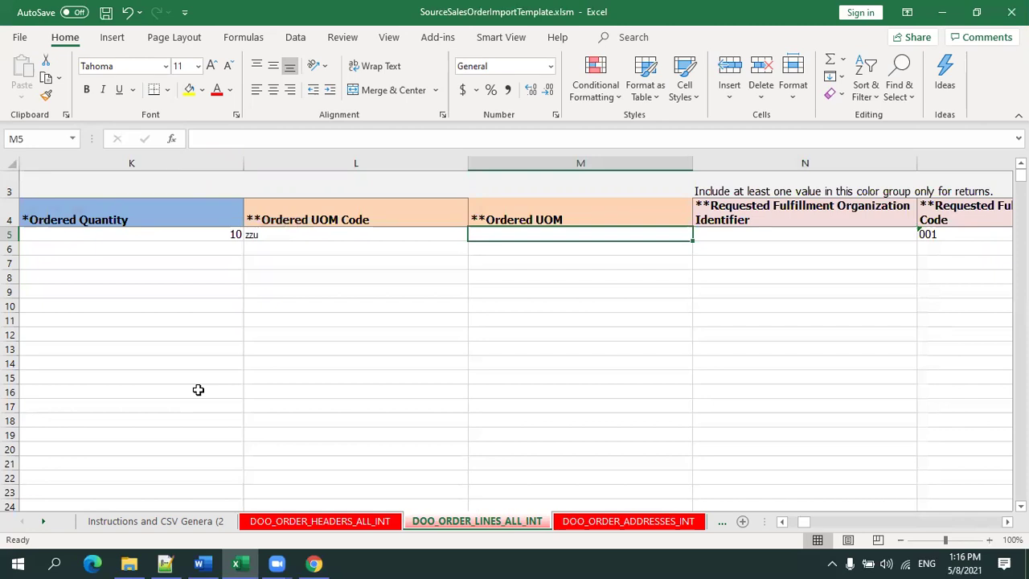
pyautogui.hotkey('shift', 'Tab')
pyautogui.press('Tab')
pyautogui.press('Tab')
pyautogui.press('Tab')
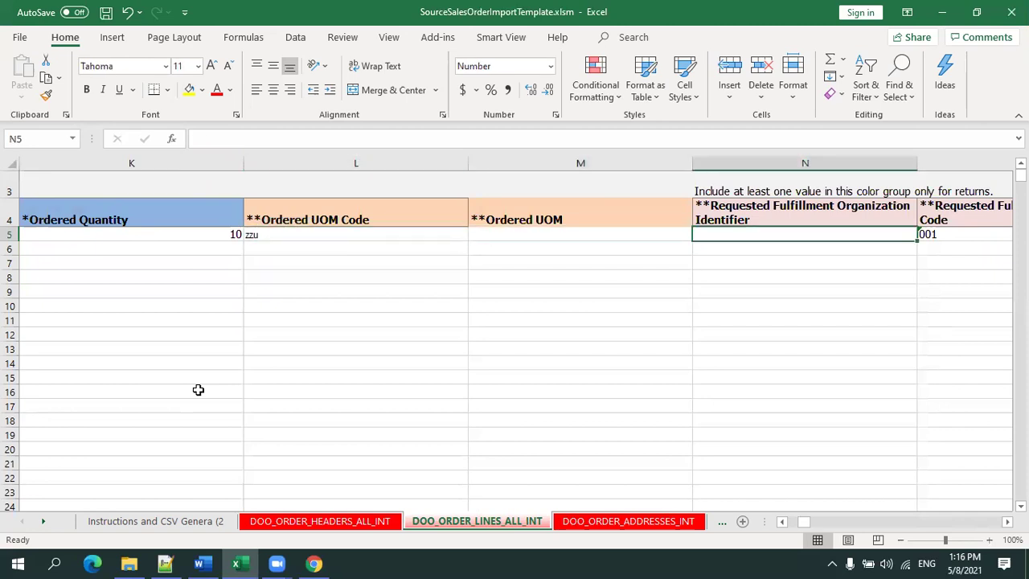
pyautogui.press('Tab')
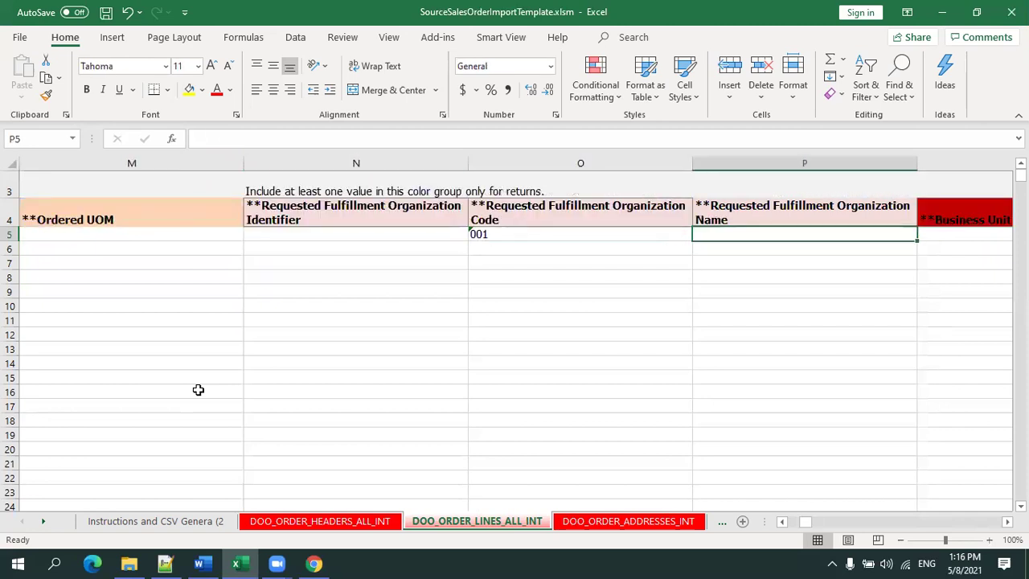
pyautogui.hotkey('shift', 'Tab')
pyautogui.press('Tab')
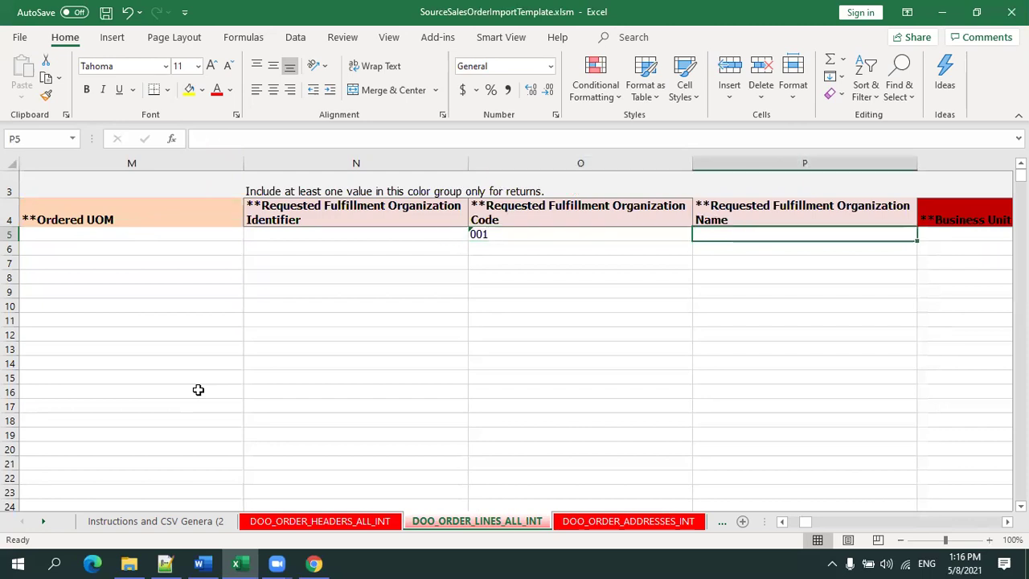
pyautogui.hotkey('shift', 'Tab')
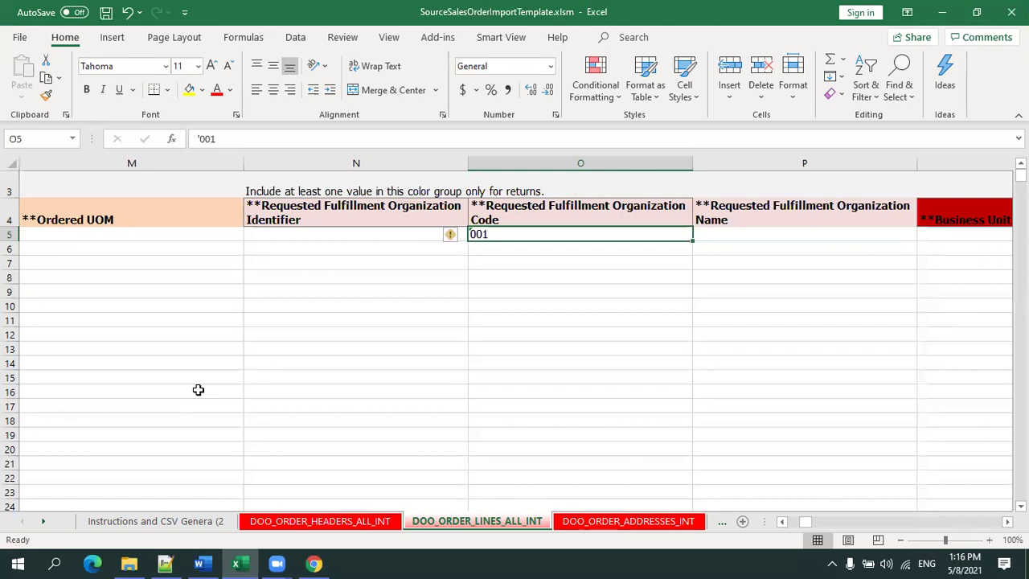
# Change the day of the line's Requested Ship Date in row 5 to 8, making the date 5/8/2021.
pyautogui.press('Tab')
pyautogui.press('Tab')
pyautogui.press('Tab')
pyautogui.press('Tab')
pyautogui.press('Tab')
pyautogui.press('Tab')
pyautogui.press('Tab')
pyautogui.press('Tab')
pyautogui.press('Tab')
pyautogui.press('Tab')
pyautogui.press('Tab')
pyautogui.press('Tab')
pyautogui.press('Tab')
pyautogui.press('Tab')
pyautogui.press('Tab')
pyautogui.press('Tab')
pyautogui.press('Tab')
pyautogui.press('Tab')
pyautogui.press('Tab')
pyautogui.press('Tab')
pyautogui.press('Tab')
pyautogui.press('Tab')
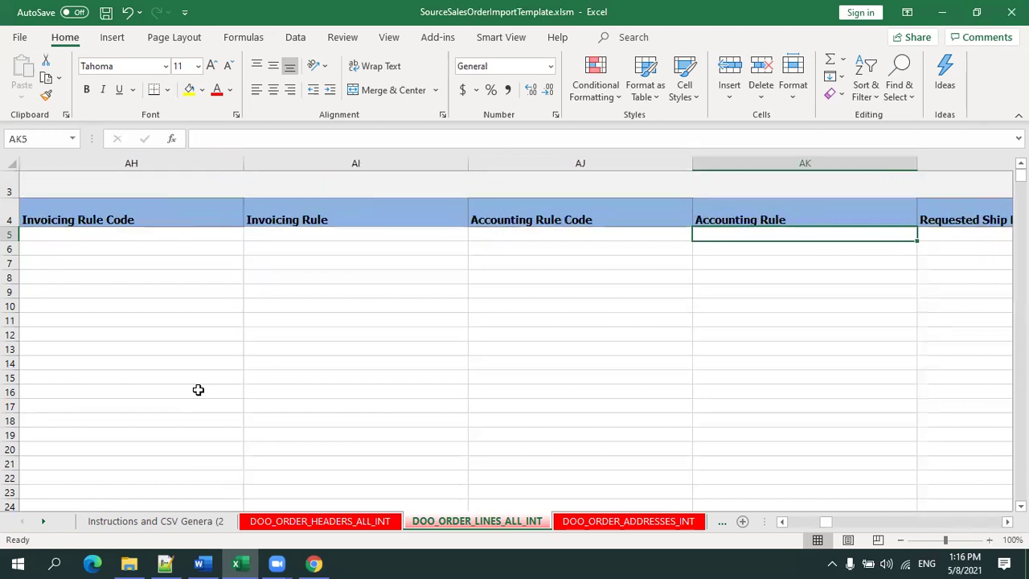
pyautogui.press('Tab')
pyautogui.press('Tab')
pyautogui.hotkey('shift', 'Tab')
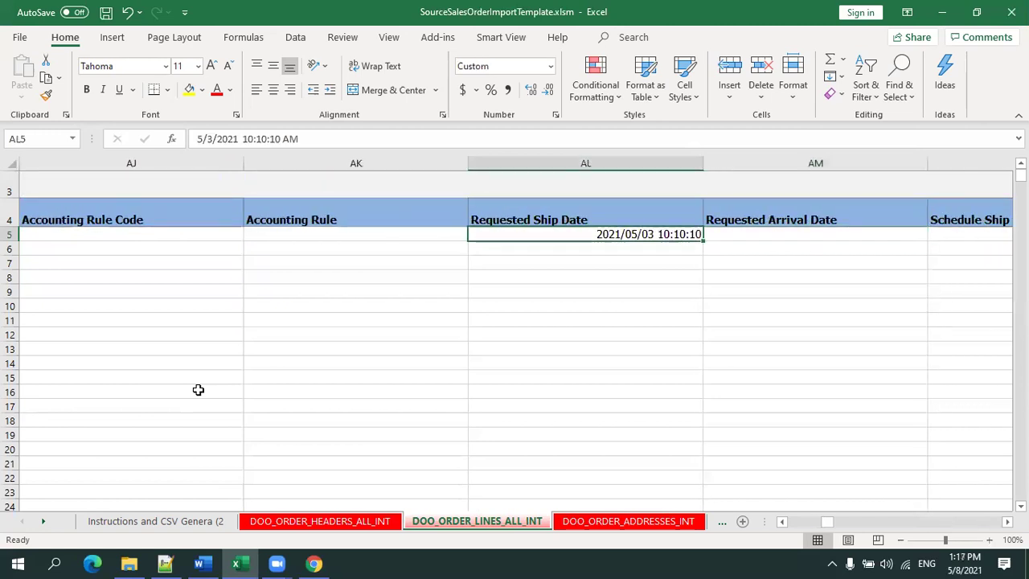
pyautogui.press('F2')
pyautogui.press('Left')
pyautogui.press('Left')
pyautogui.press('Left')
pyautogui.press('Left')
pyautogui.press('Left')
pyautogui.press('Left')
pyautogui.press('Left')
pyautogui.press('Left')
pyautogui.press('Left')
pyautogui.press('Left')
pyautogui.press('Left')
pyautogui.press('Left')
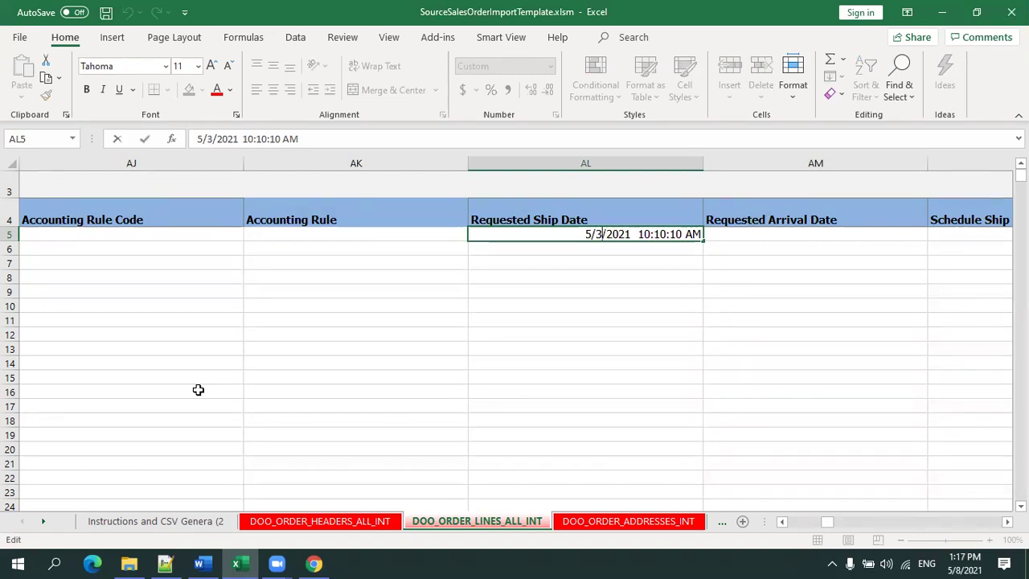
pyautogui.press('BackSpace')
pyautogui.write('8')
pyautogui.press('Return')
# Check the Payment Term Code, Payment Term and Transaction Category Code fields in row 5 of the lines sheet.
pyautogui.press('Up')
pyautogui.press('Right')
pyautogui.press('Right')
pyautogui.press('Right')
pyautogui.press('Right')
pyautogui.press('Right')
pyautogui.press('Right')
pyautogui.press('Right')
pyautogui.press('Right')
pyautogui.press('Right')
pyautogui.press('Right')
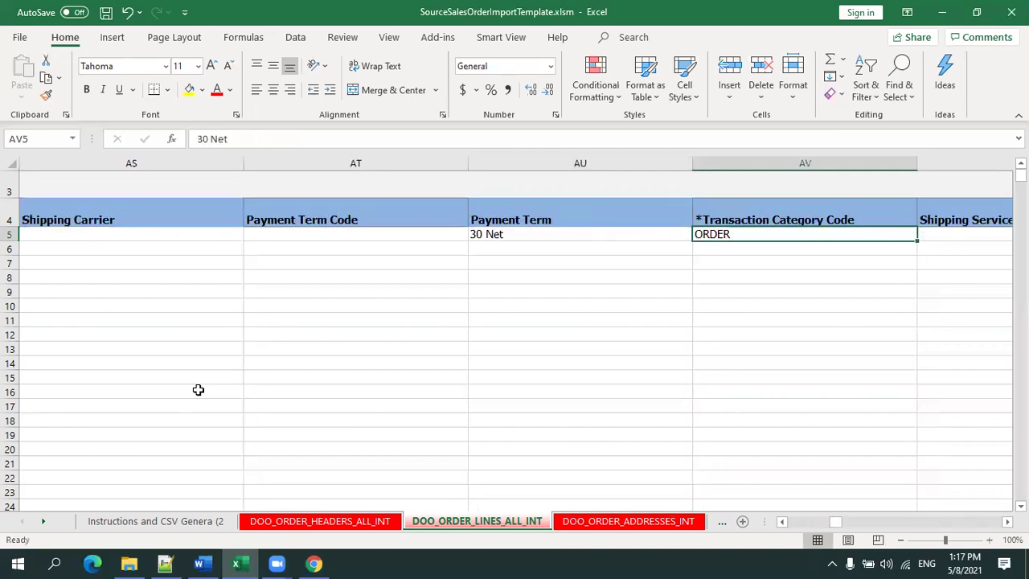
pyautogui.press('Left')
pyautogui.press('Left')
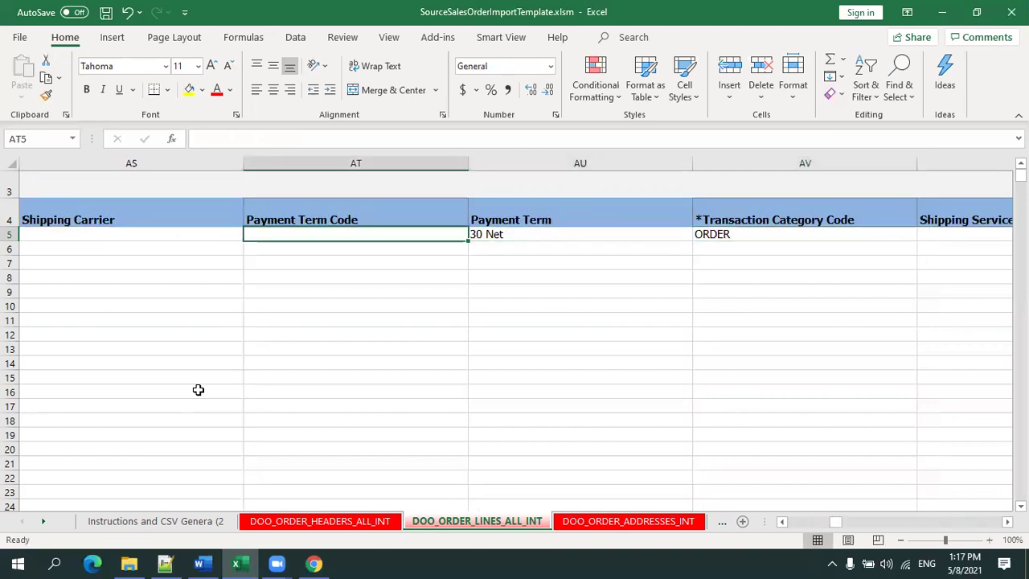
pyautogui.press('Right')
pyautogui.press('Right')
pyautogui.press('Right')
pyautogui.press('Left')
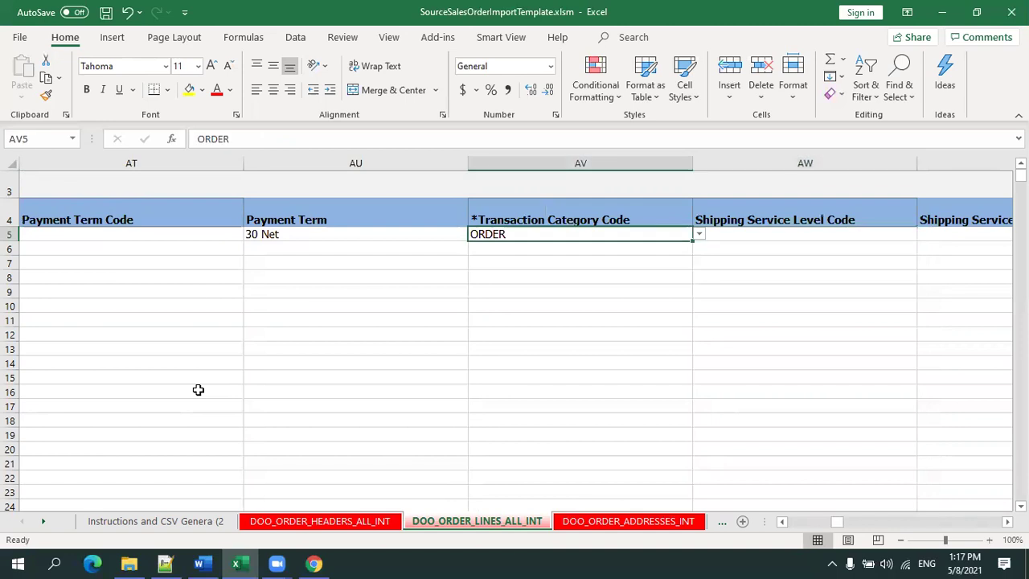
# Check the Inventory Organization Identifier and the neighbouring Inventory Organization Code and Name fields in row 5 of the lines sheet.
pyautogui.press('Up')
pyautogui.press('Down')
pyautogui.press('Up')
pyautogui.press('Down')
pyautogui.press('Right')
pyautogui.press('Right')
pyautogui.press('Right')
pyautogui.press('Right')
pyautogui.press('Right')
pyautogui.press('Right')
pyautogui.press('Right')
pyautogui.press('Right')
pyautogui.press('Right')
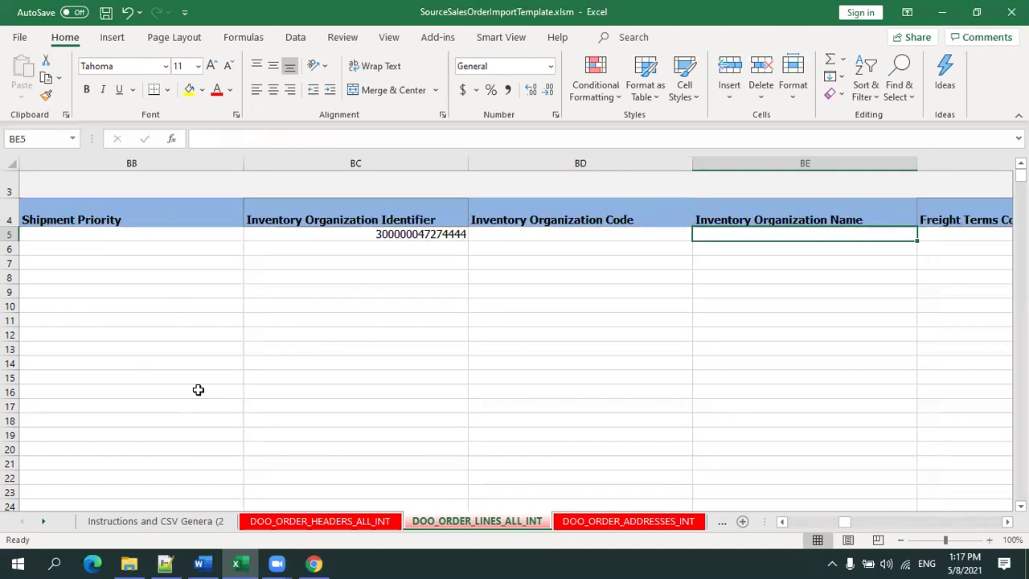
pyautogui.press('Left')
pyautogui.press('Left')
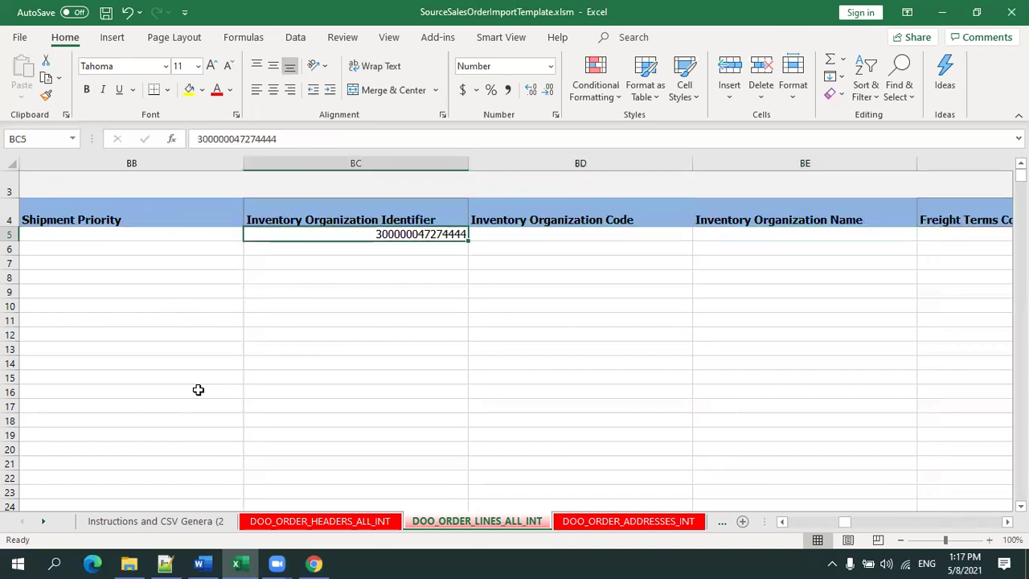
pyautogui.press('Right')
pyautogui.press('Up')
pyautogui.press('Down')
pyautogui.press('Left')
# Go through the freight terms and original product fields in row 5 up to the Partial Ship Allowed Flag and Comments.
pyautogui.press('Right')
pyautogui.press('Right')
pyautogui.press('Right')
pyautogui.press('Right')
pyautogui.press('Right')
pyautogui.press('Right')
pyautogui.press('Right')
pyautogui.press('Right')
pyautogui.press('Right')
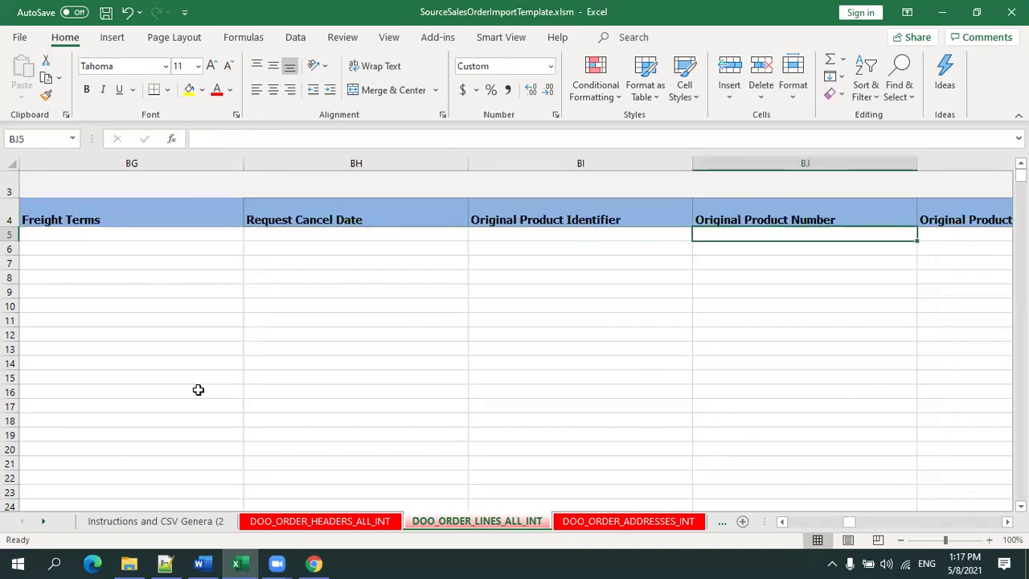
pyautogui.press('Right')
pyautogui.press('Right')
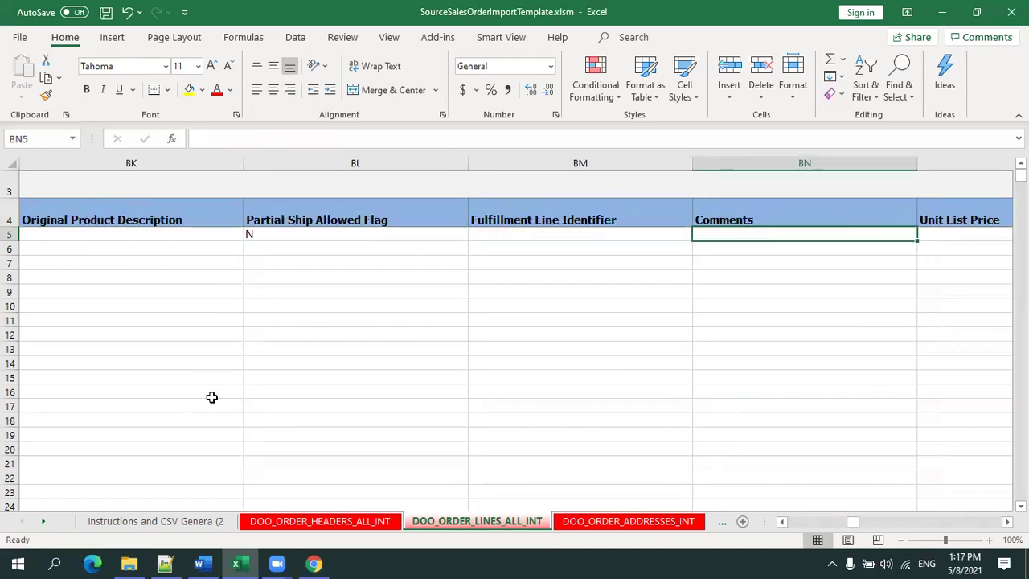
pyautogui.scroll(1, 500, 346)
pyautogui.scroll(-1, 499, 345)
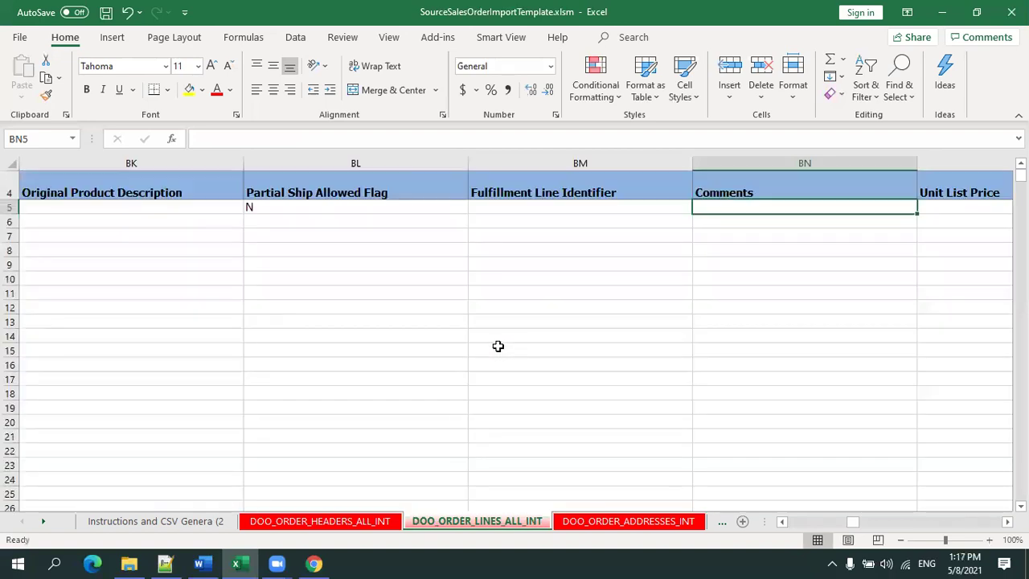
# Check the Unit List Price, Unit Selling Price and Extended Amount of the order line in row 5.
pyautogui.press('Left')
pyautogui.press('Right')
pyautogui.press('Right')
pyautogui.press('Right')
pyautogui.press('Right')
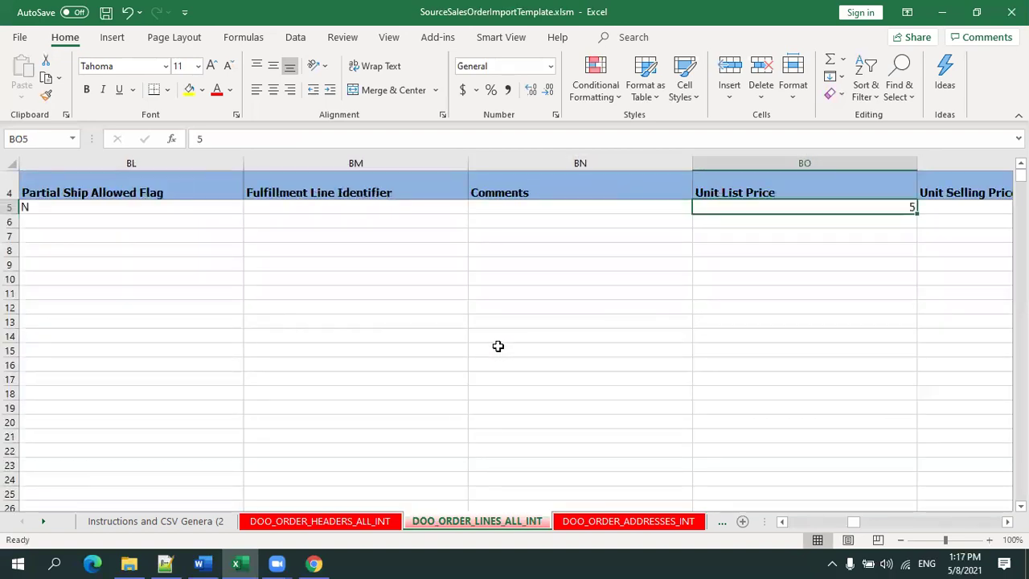
pyautogui.press('Left')
pyautogui.press('Left')
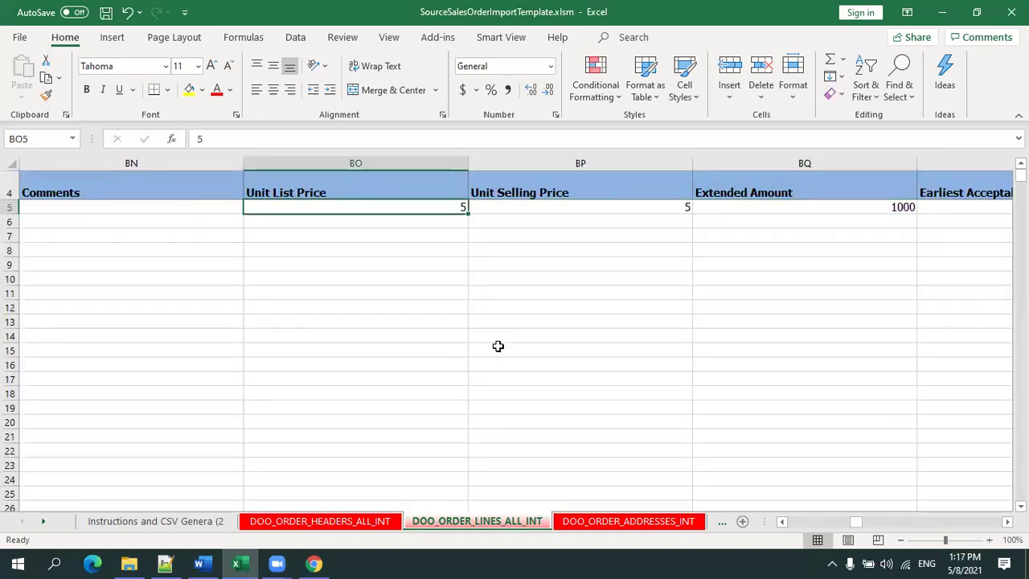
pyautogui.press('Right')
pyautogui.press('Right')
pyautogui.press('Right')
pyautogui.press('Right')
pyautogui.press('Right')
pyautogui.press('Right')
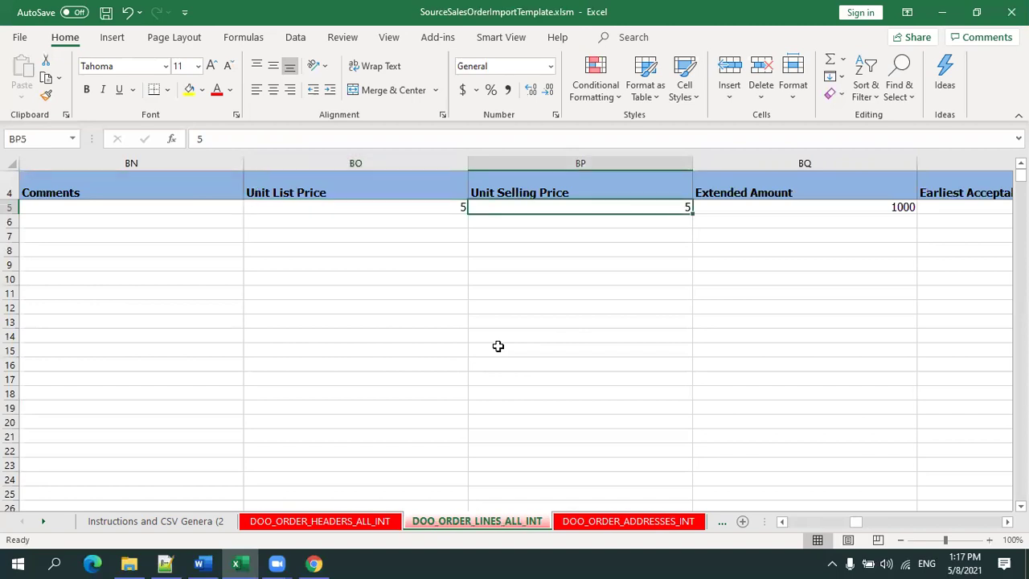
# Look through the acceptable and promise date, subinventory, tax registration and fiscal class fields in row 5 for filled-in values.
pyautogui.press('Right')
pyautogui.press('Right')
pyautogui.press('Right')
pyautogui.press('Right')
pyautogui.press('Right')
pyautogui.press('Right')
pyautogui.press('Right')
pyautogui.press('Right')
pyautogui.press('Right')
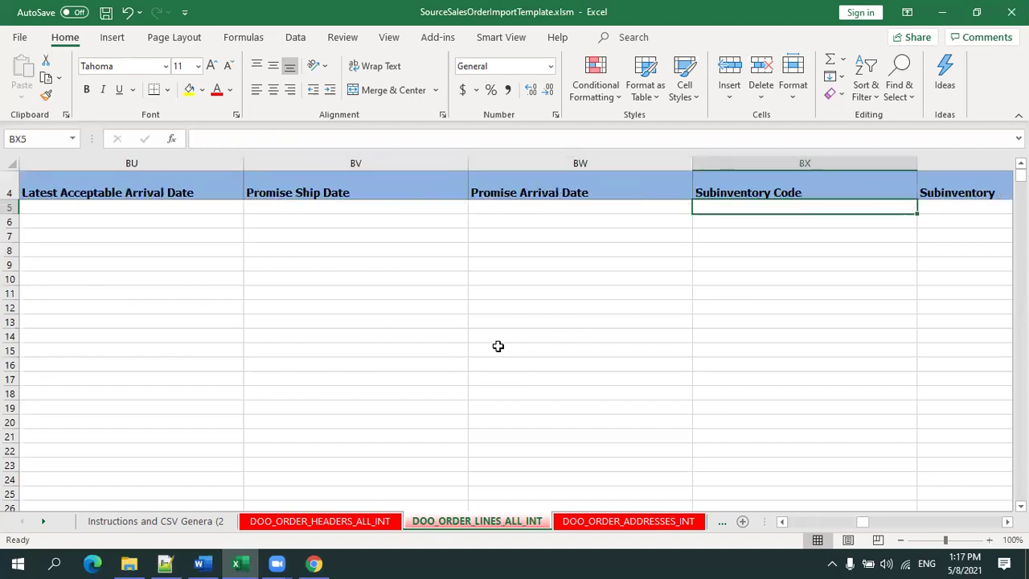
pyautogui.press('Right')
pyautogui.press('Right')
pyautogui.press('Right')
pyautogui.press('Right')
pyautogui.press('Right')
pyautogui.press('Right')
pyautogui.press('Right')
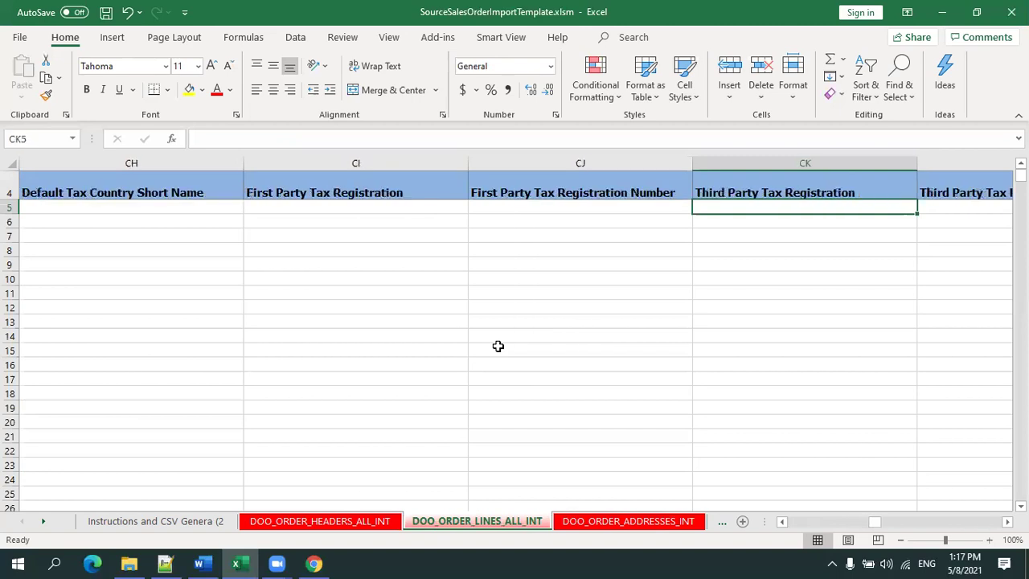
pyautogui.press('Right')
pyautogui.press('Right')
pyautogui.press('Right')
pyautogui.press('Right')
pyautogui.press('Right')
pyautogui.press('Right')
pyautogui.press('Right')
pyautogui.press('Right')
pyautogui.press('Right')
pyautogui.press('Right')
pyautogui.press('Right')
pyautogui.press('Right')
pyautogui.press('Right')
pyautogui.press('Right')
pyautogui.press('Right')
pyautogui.press('Right')
pyautogui.press('Right')
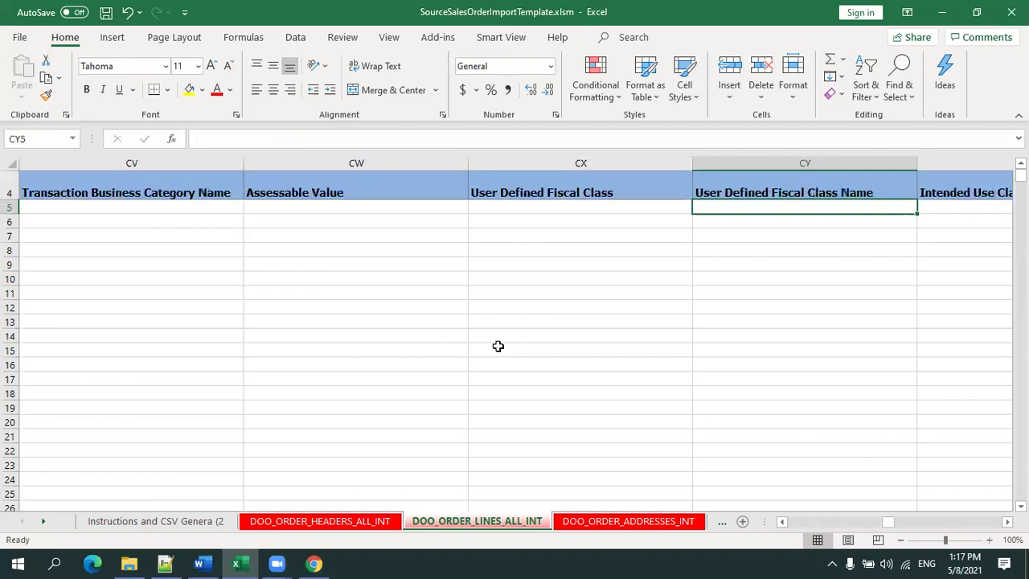
# Examine the Orig Sys Document Reference and Orig Sys Document Line Reference fields in row 5.
pyautogui.press('Right')
pyautogui.press('Right')
pyautogui.press('Right')
pyautogui.press('Right')
pyautogui.press('Right')
pyautogui.press('Right')
pyautogui.press('Right')
pyautogui.press('Left')
pyautogui.press('Left')
pyautogui.press('Left')
pyautogui.press('Left')
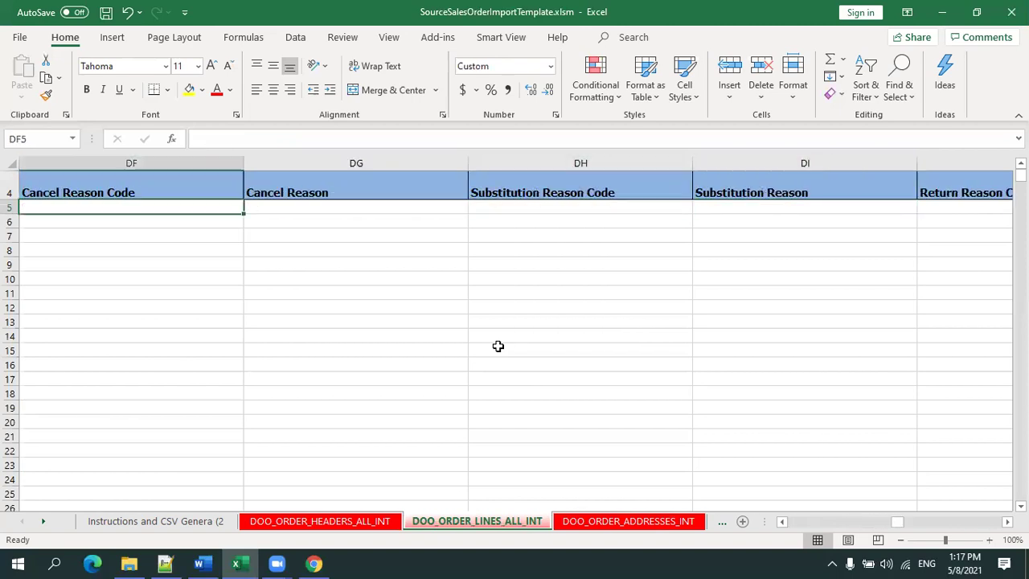
pyautogui.press('Left')
pyautogui.press('Left')
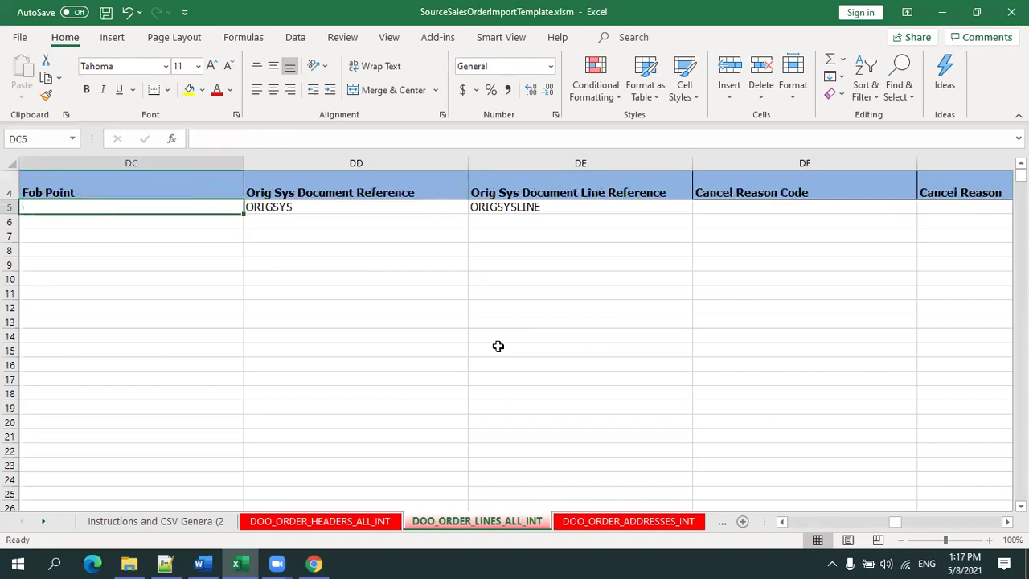
pyautogui.press('Right')
pyautogui.press('Right')
pyautogui.press('Right')
pyautogui.press('Right')
pyautogui.press('Right')
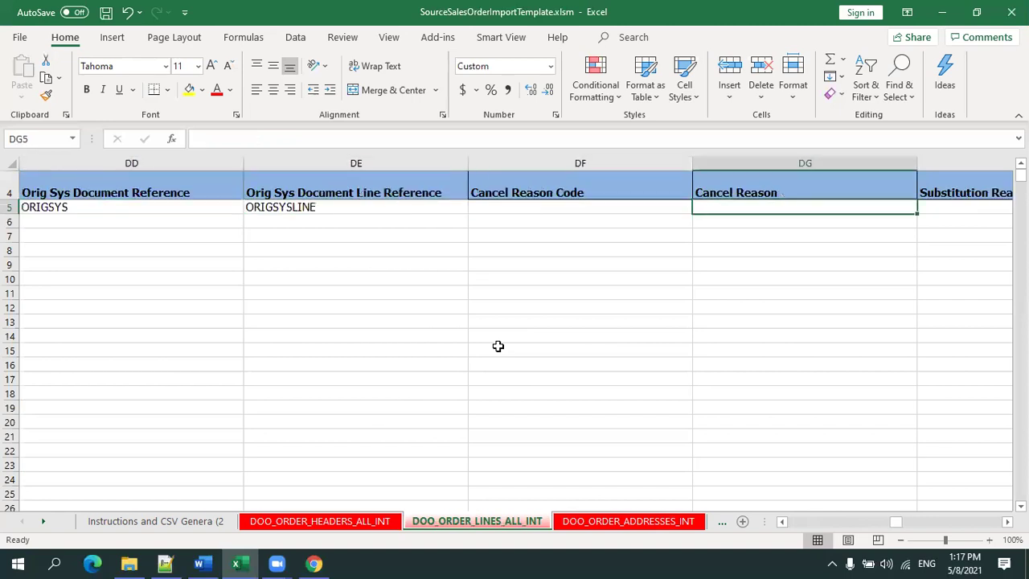
# Look over the substitution reason, return reason, Quantity Per Model and Unit Quantity fields in row 5.
pyautogui.press('Right')
pyautogui.press('Right')
pyautogui.press('Right')
pyautogui.press('Right')
pyautogui.press('Right')
pyautogui.press('Right')
pyautogui.press('Right')
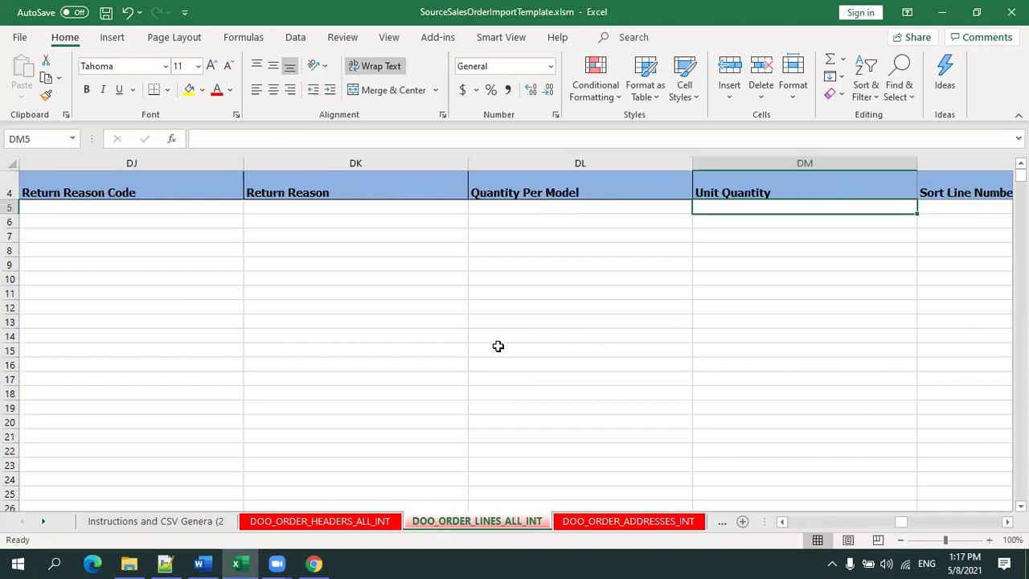
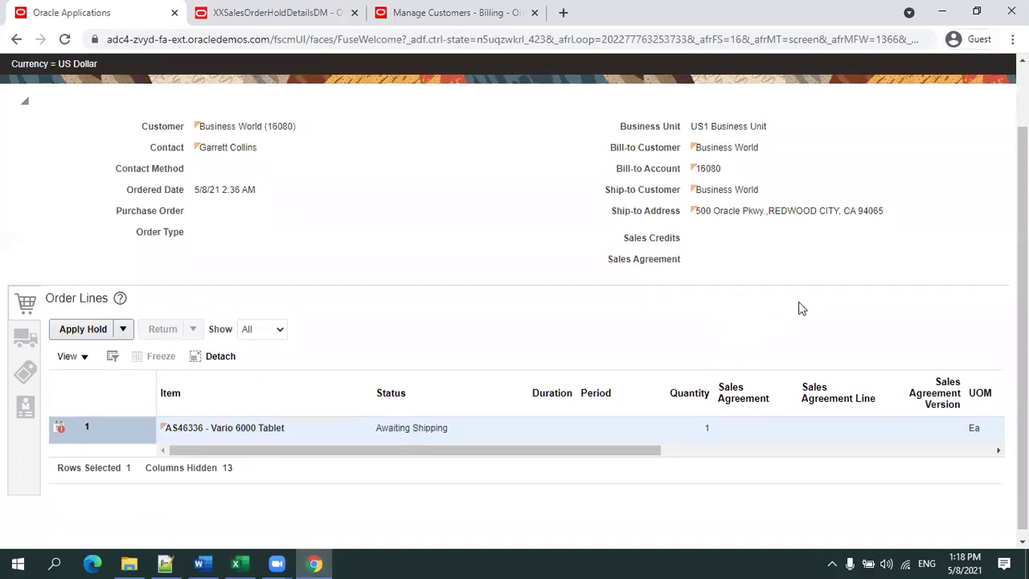
# Compare the bill-to, ship-to and billing details of the order in Oracle Applications with the Excel addresses sheet.
pyautogui.scroll(1, 802, 302)
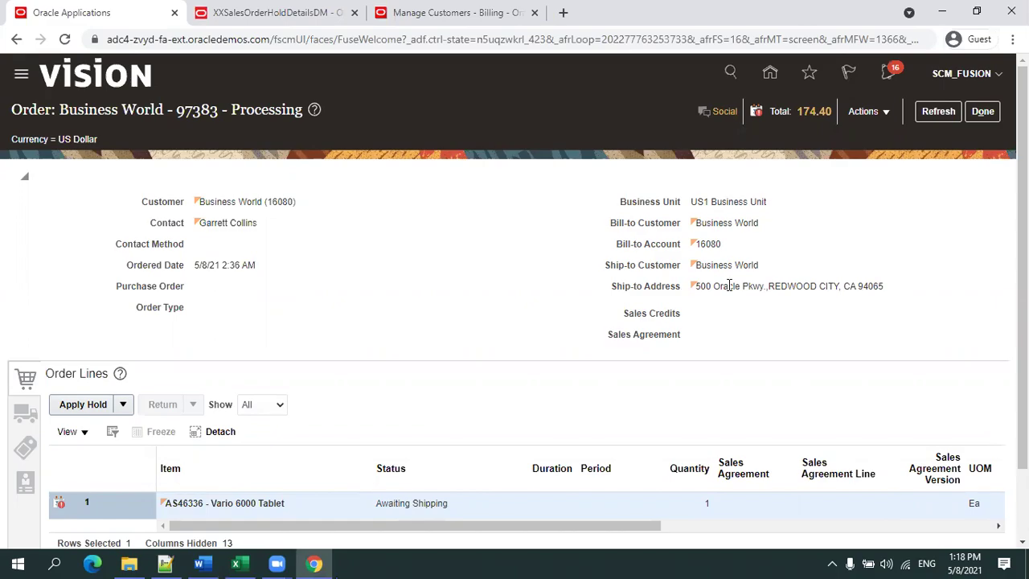
pyautogui.click(236, 562)
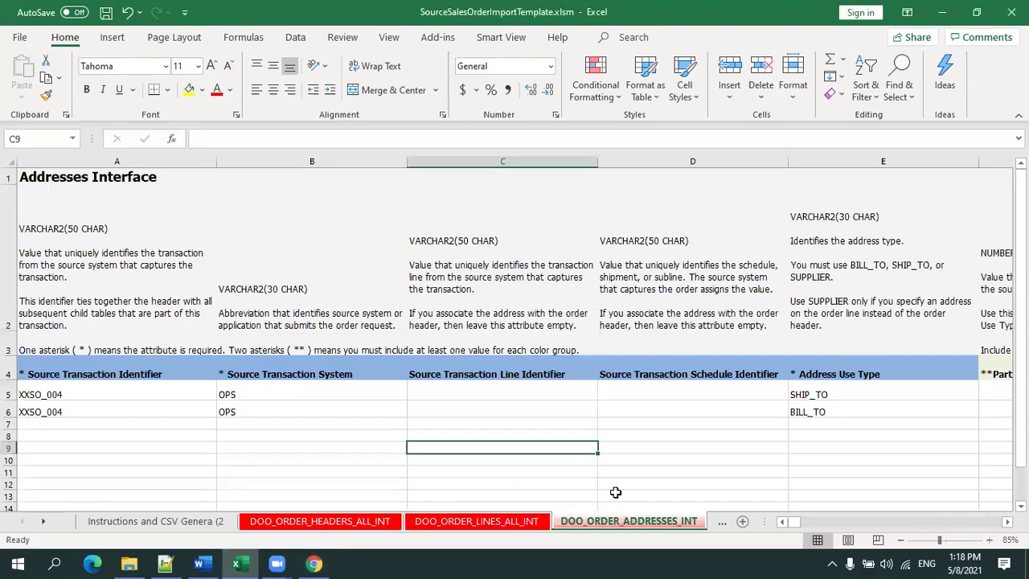
pyautogui.click(636, 482)
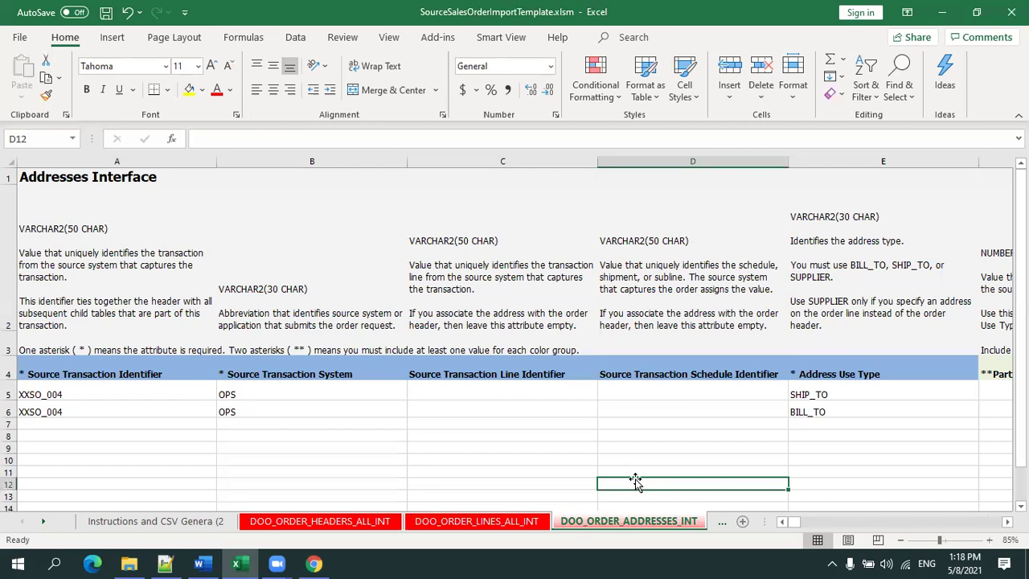
pyautogui.hotkey('alt', 'Tab')
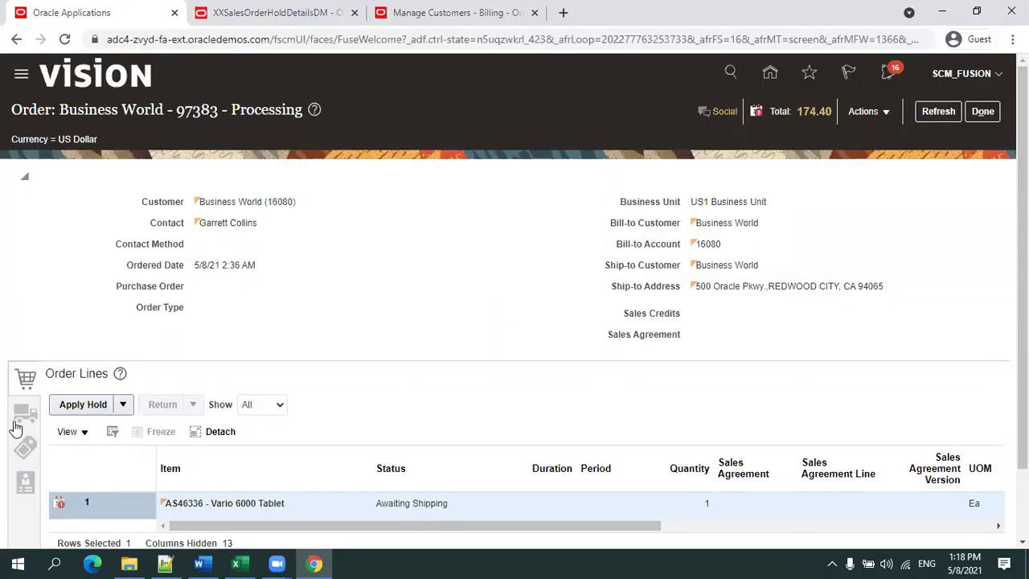
pyautogui.click(31, 450)
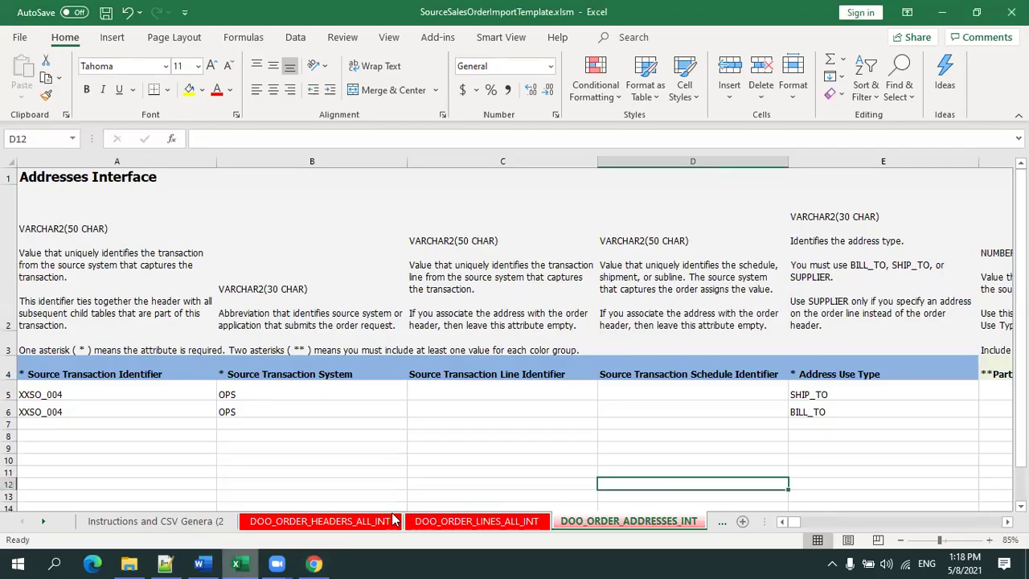
pyautogui.click(236, 563)
# Examine the Source Transaction Identifier, Line Identifier and Schedule Identifier cells of the two address rows.
pyautogui.click(522, 435)
pyautogui.press('Up')
pyautogui.press('Left')
pyautogui.press('Left')
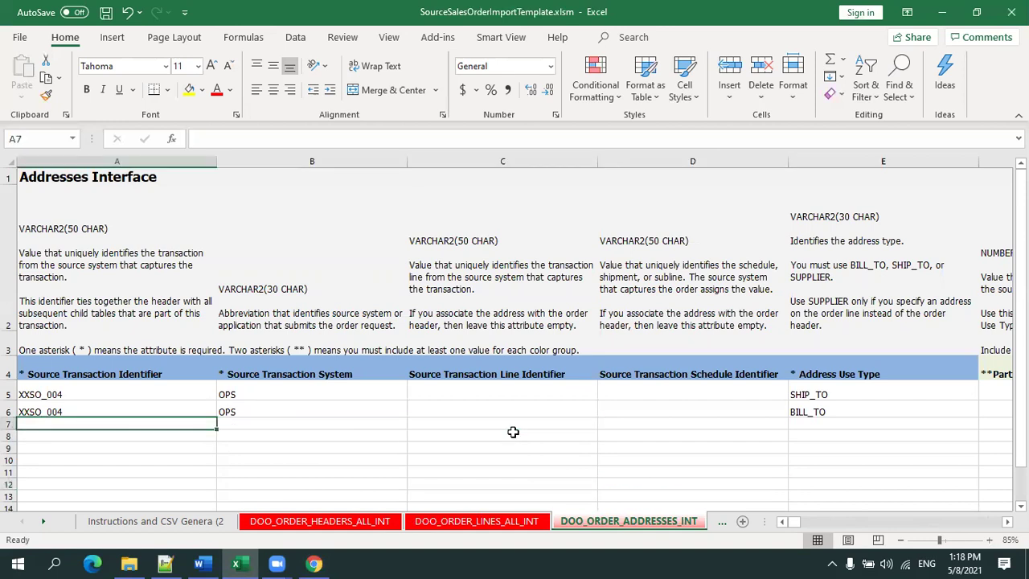
pyautogui.press('Up')
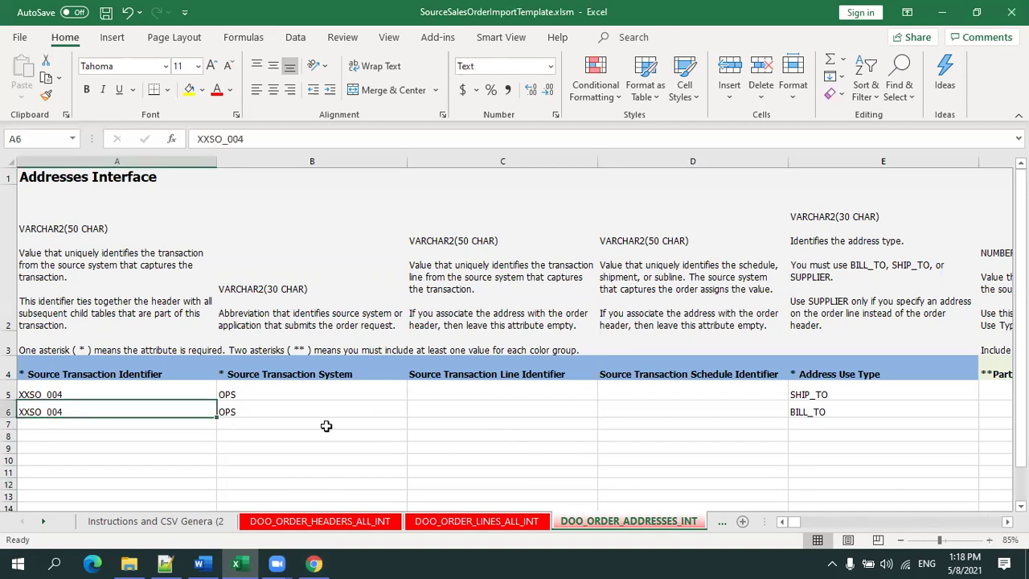
pyautogui.moveTo(466, 388); pyautogui.dragTo(620, 405)
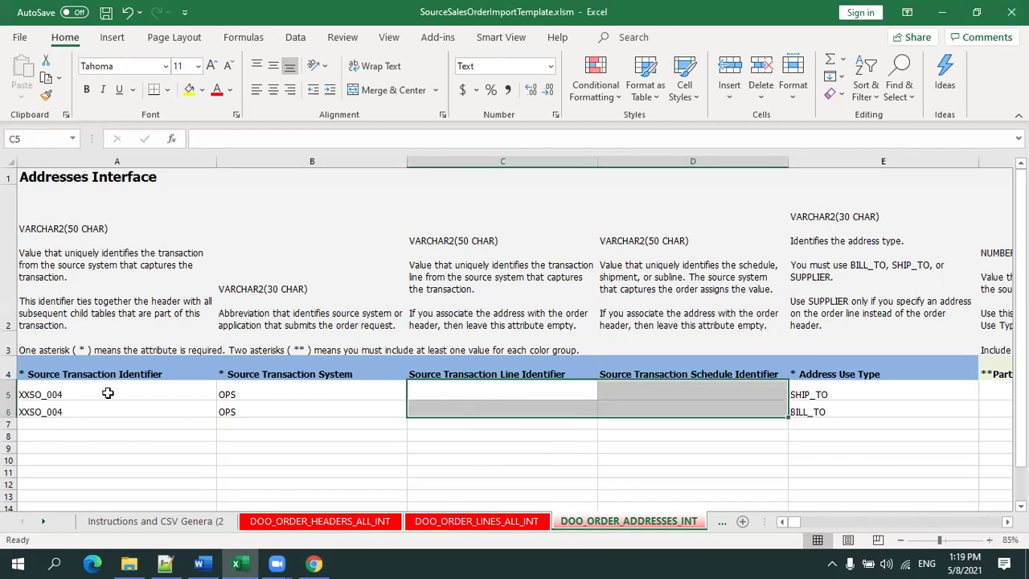
# Copy the Source Transaction Identifier XXSO_005 from the DOO_ORDER_LINES_ALL_INT sheet into cells A5:A6 of the DOO_ORDER_ADDRESSES_INT sheet.
pyautogui.hotkey('ctrl', 'pageup')
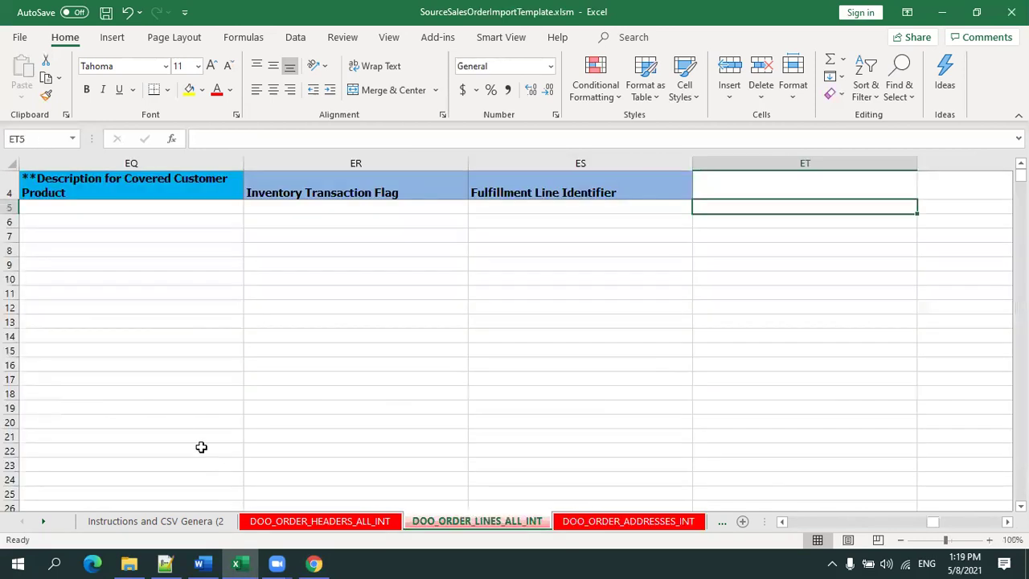
pyautogui.hotkey('ctrl', 'Home')
pyautogui.press('Down')
pyautogui.press('Down')
pyautogui.press('Down')
pyautogui.press('Down')
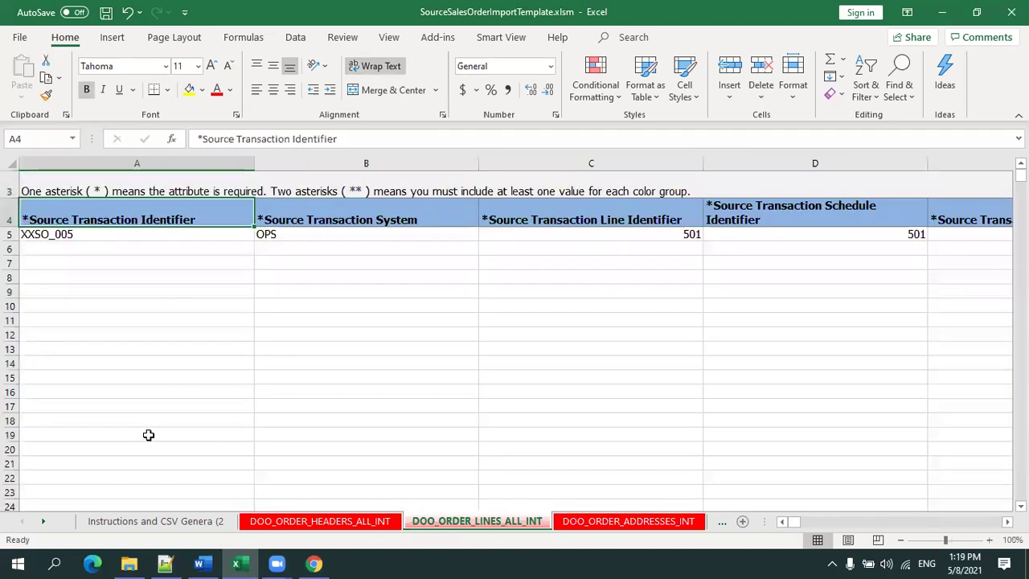
pyautogui.hotkey('ctrl', 'c')
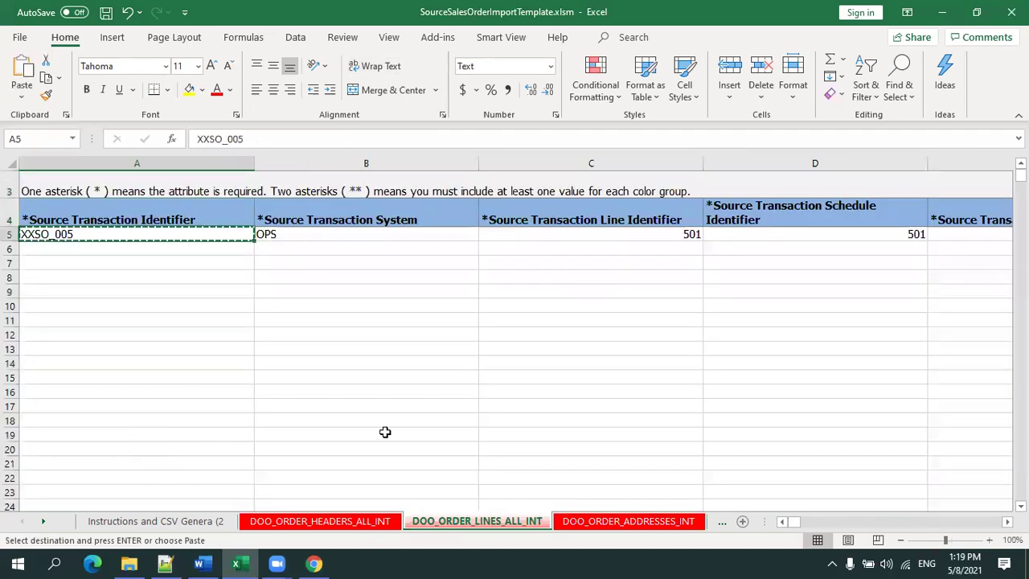
pyautogui.click(618, 519)
pyautogui.click(144, 397)
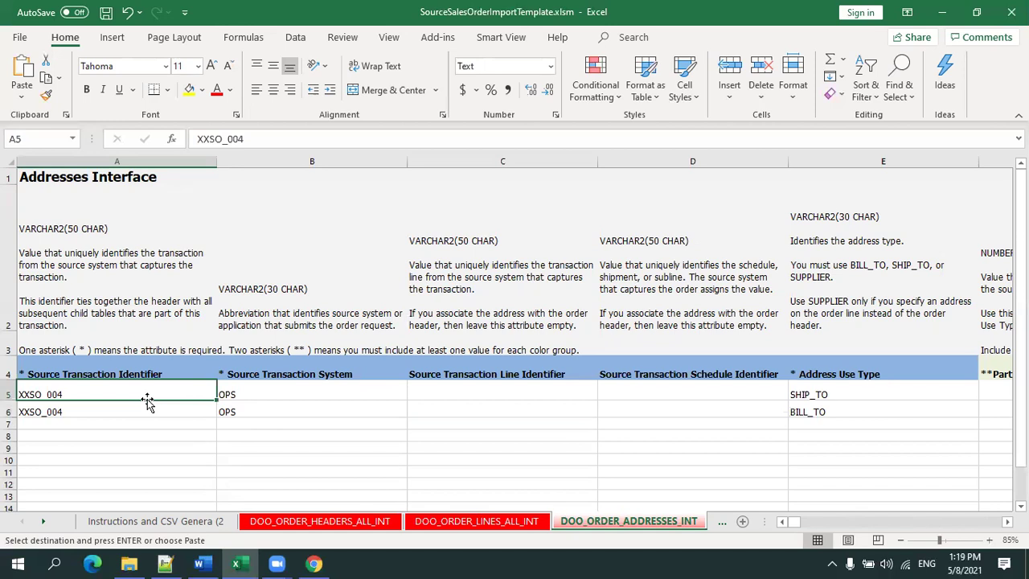
pyautogui.moveTo(145, 397); pyautogui.dragTo(146, 408)
pyautogui.hotkey('ctrl', 'v')
pyautogui.hotkey('ctrl', 'v')
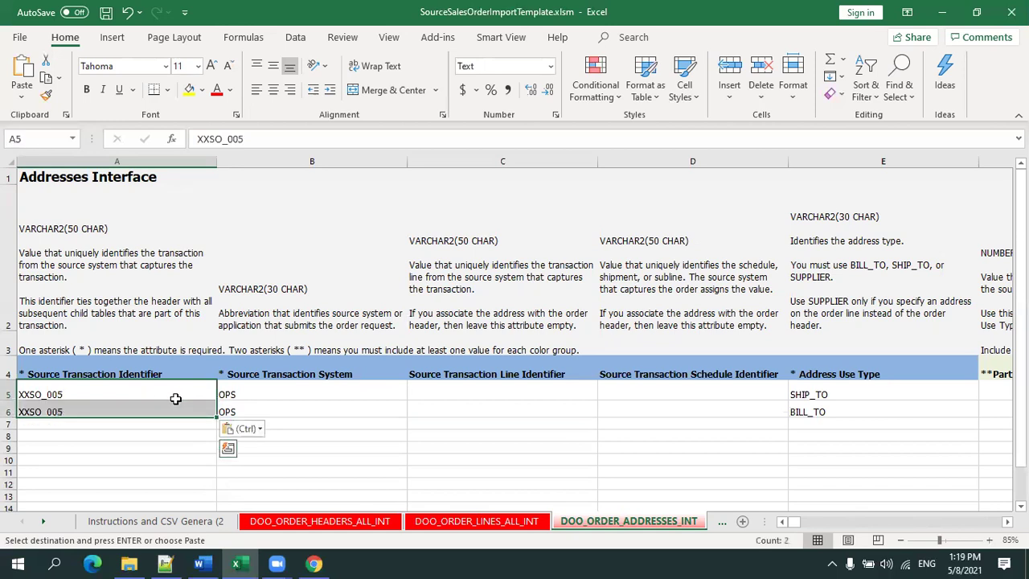
# Check the Source Transaction System, line and schedule identifier, and Address Use Type fields of both address rows.
pyautogui.click(243, 397)
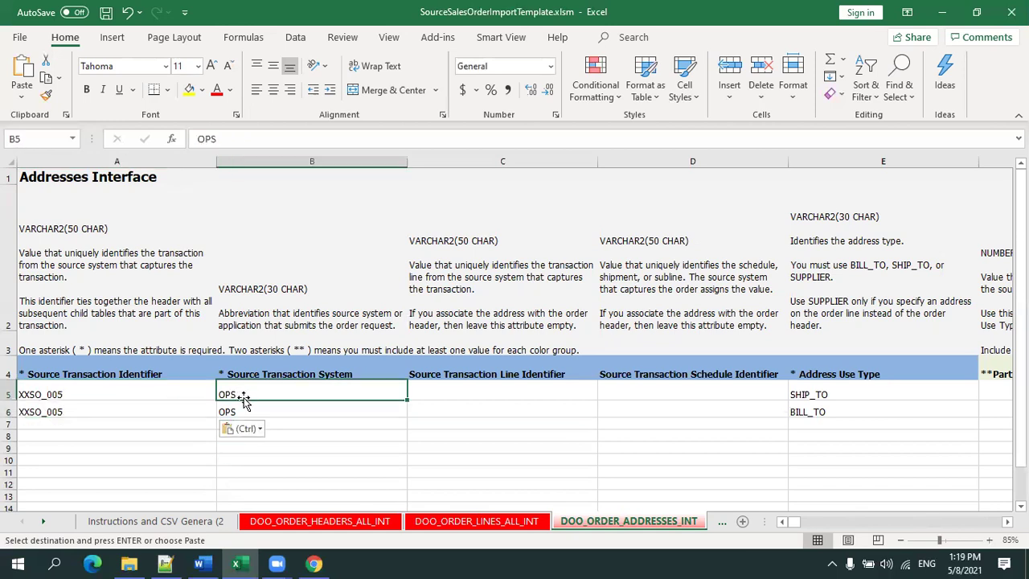
pyautogui.click(439, 410)
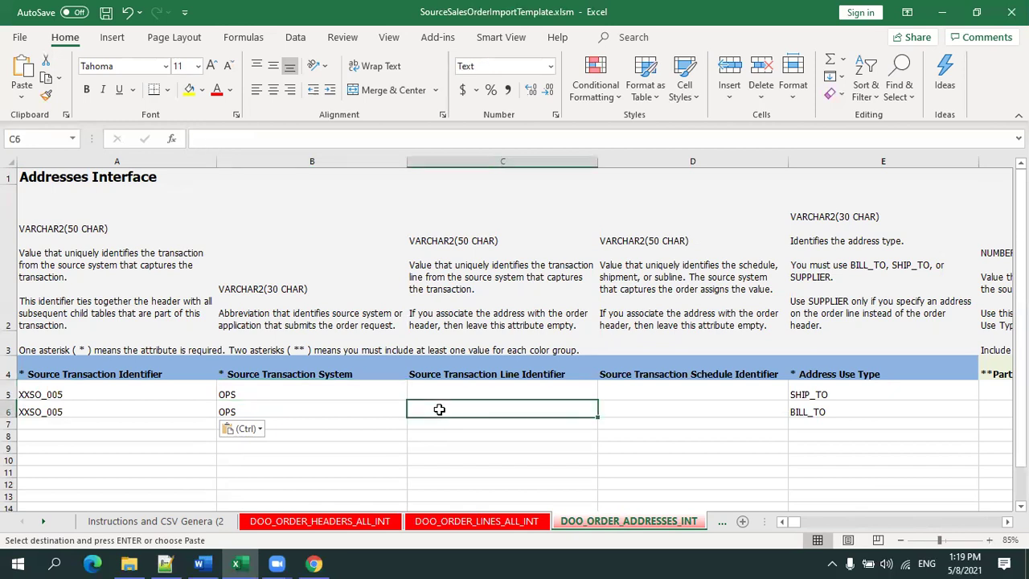
pyautogui.press('Tab')
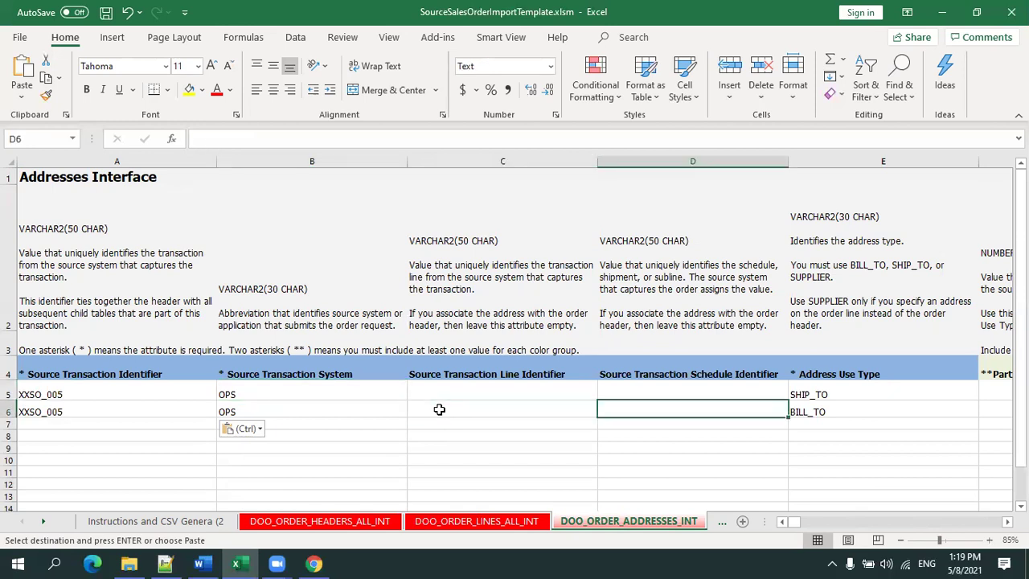
pyautogui.press('Up')
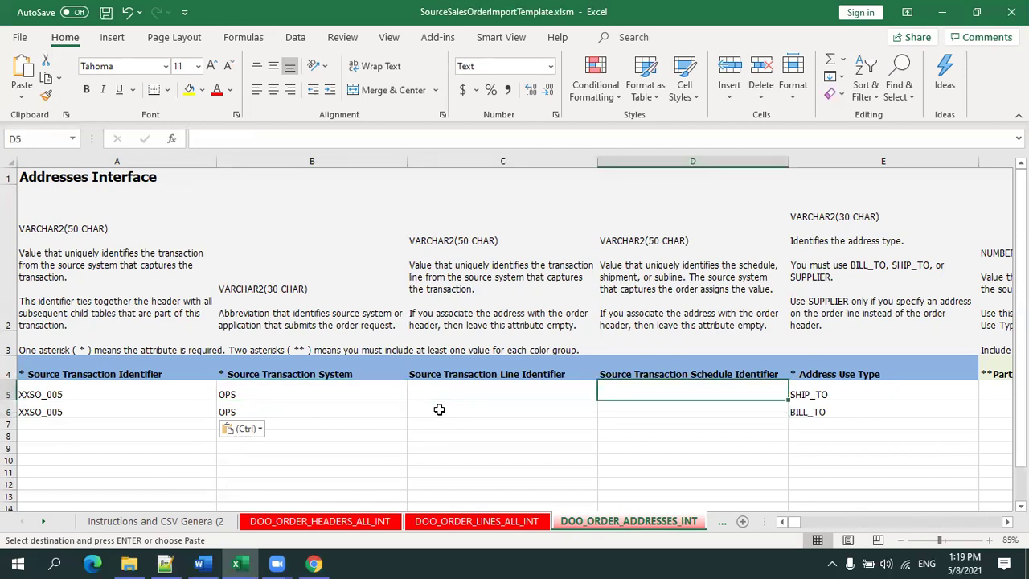
pyautogui.press('Tab')
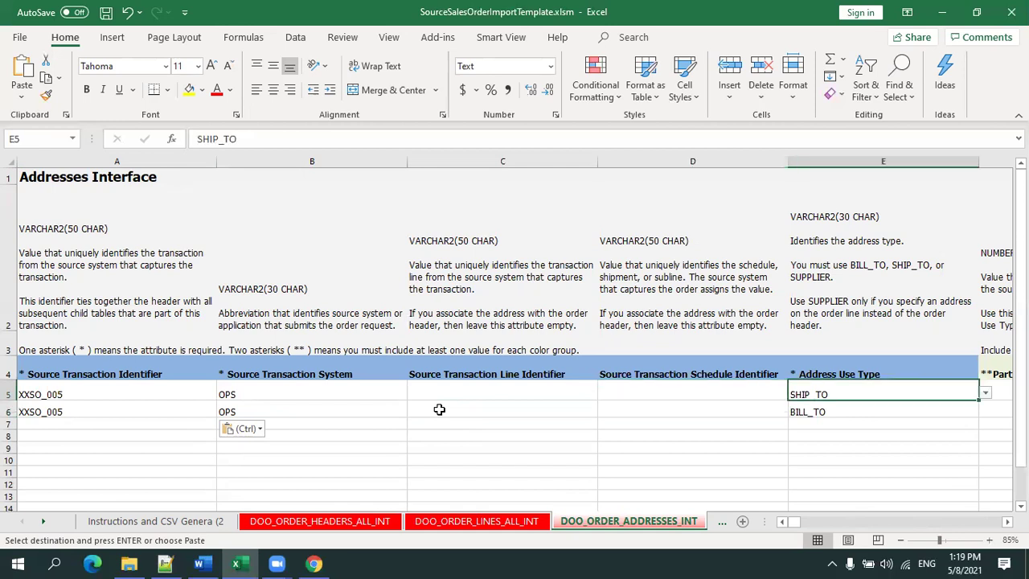
pyautogui.press('Down')
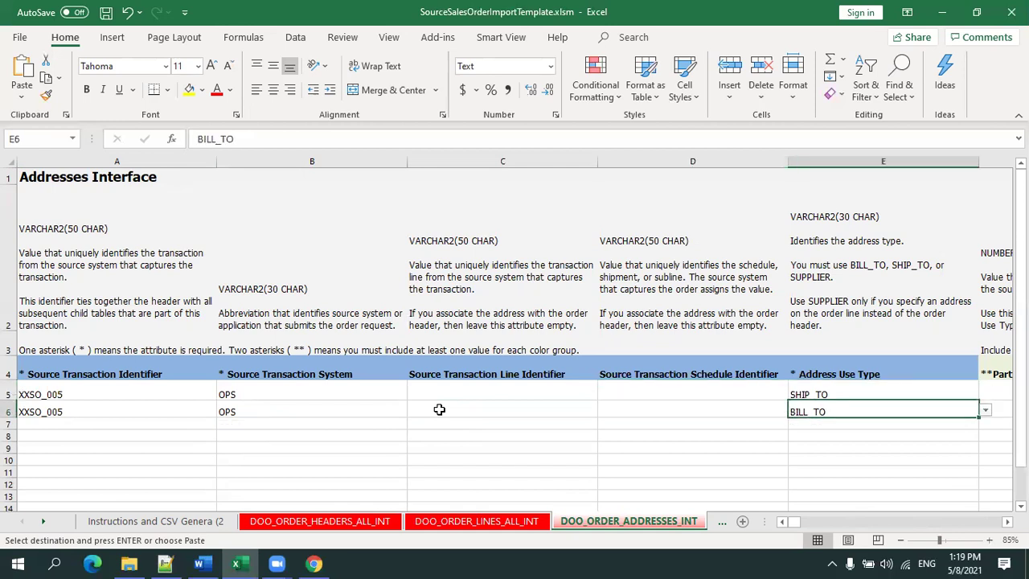
# Switch to Manage Customers in Chrome and select Business World's United States site with Bill to, Deliver to and Ship to purposes.
pyautogui.press('Tab')
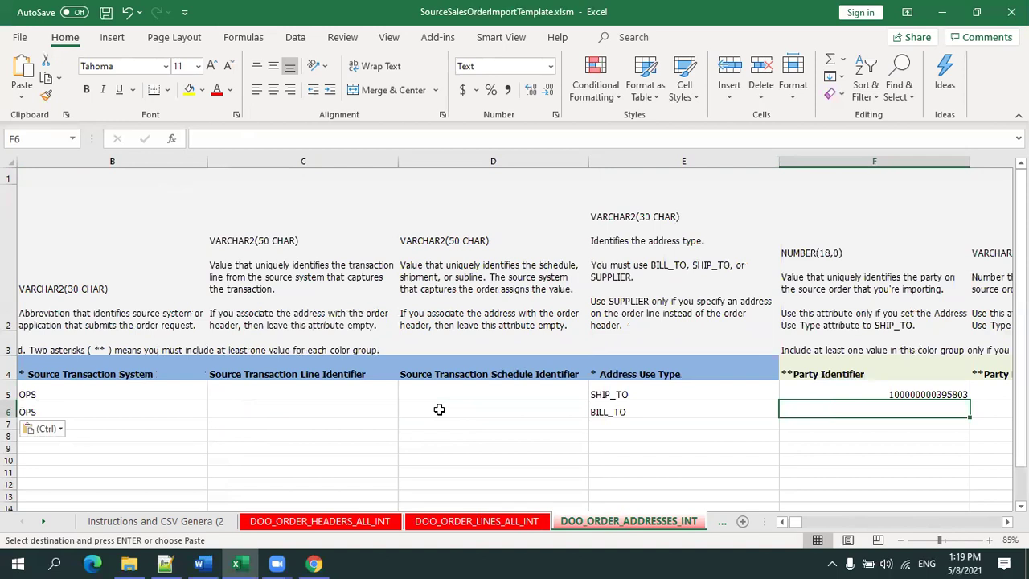
pyautogui.click(313, 563)
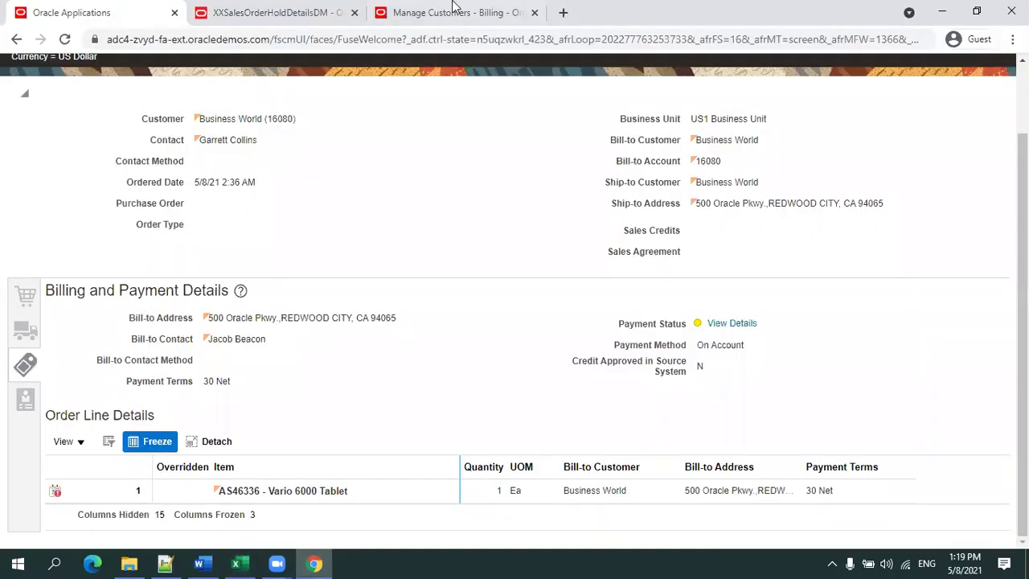
pyautogui.click(452, 12)
pyautogui.scroll(1, 519, 274)
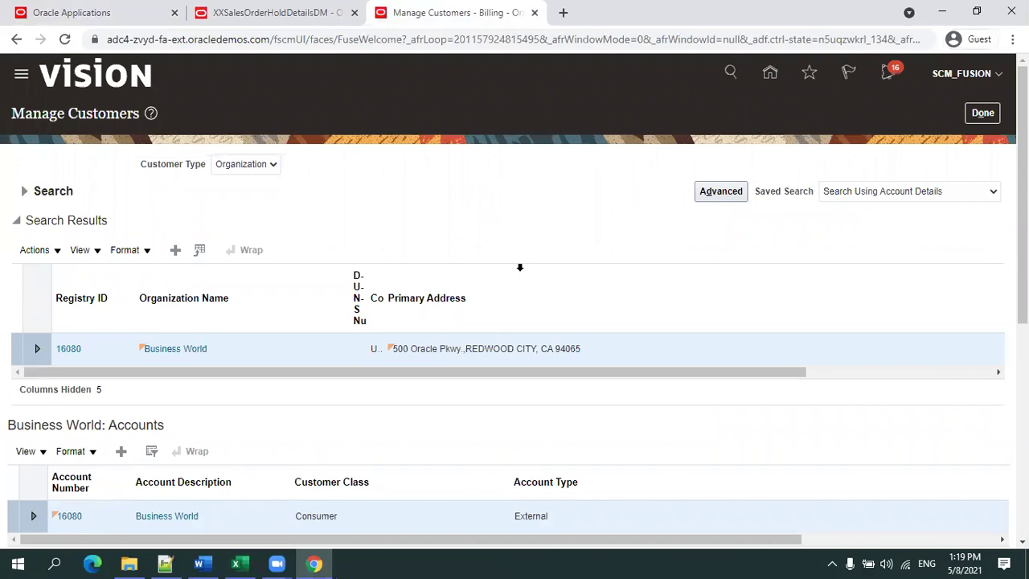
pyautogui.scroll(-1, 250, 326)
pyautogui.scroll(-1, 223, 287)
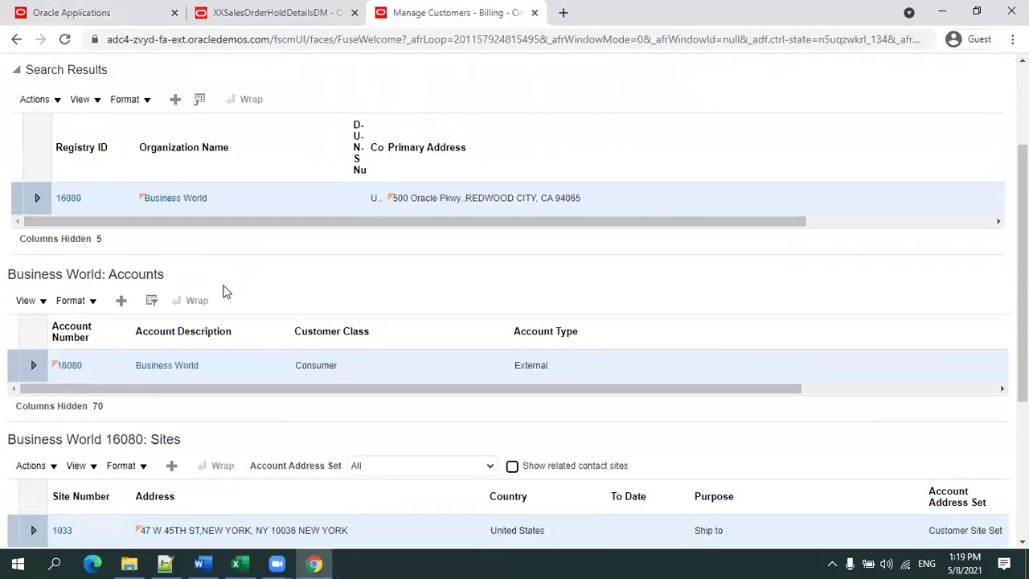
pyautogui.scroll(-1, 209, 321)
pyautogui.scroll(-2, 167, 317)
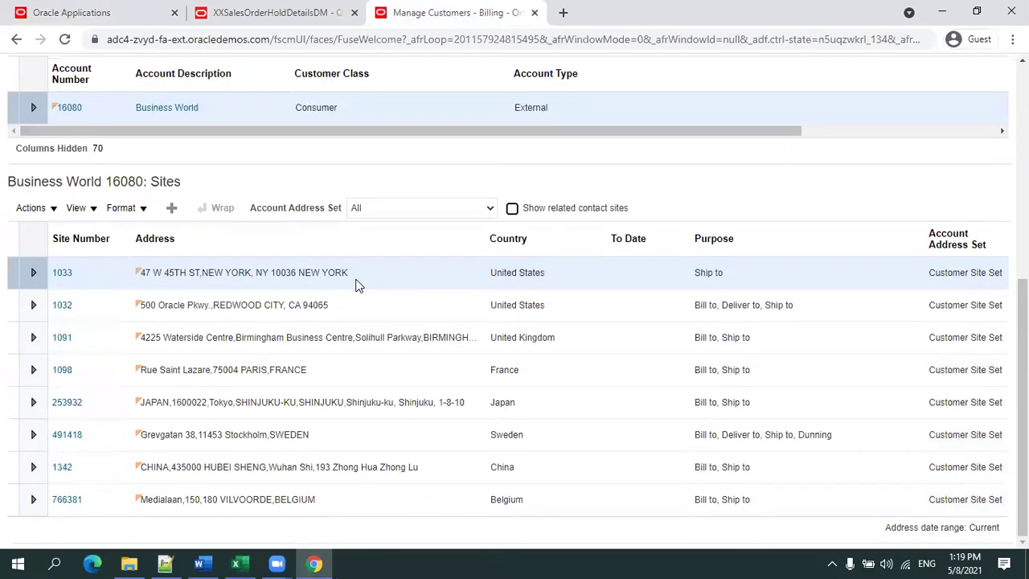
pyautogui.click(102, 307)
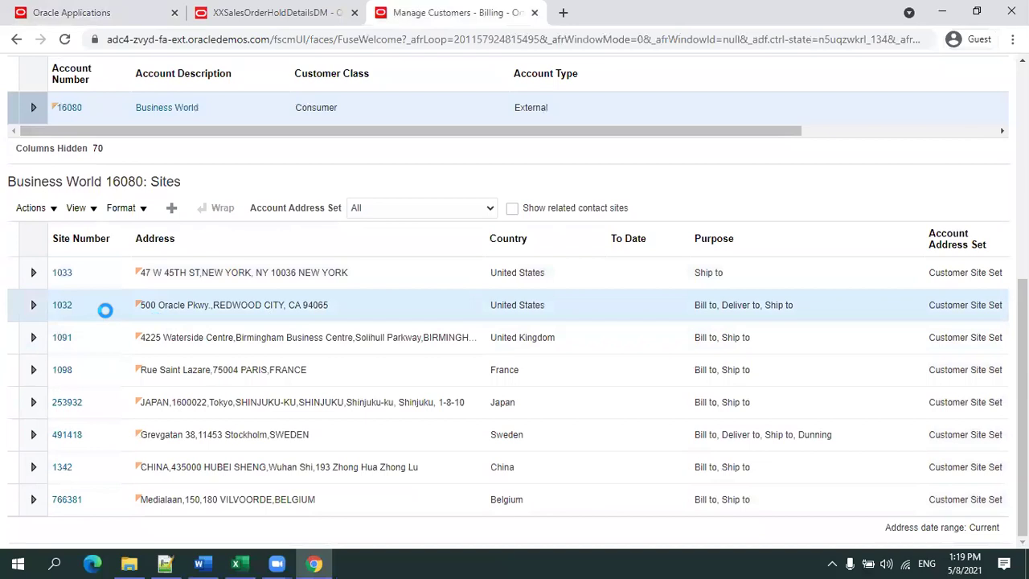
# Keep the BI Publisher session active and examine the party, account and site identifier columns of the XXSalesOrderHoldDetailsDM data.
pyautogui.click(310, 13)
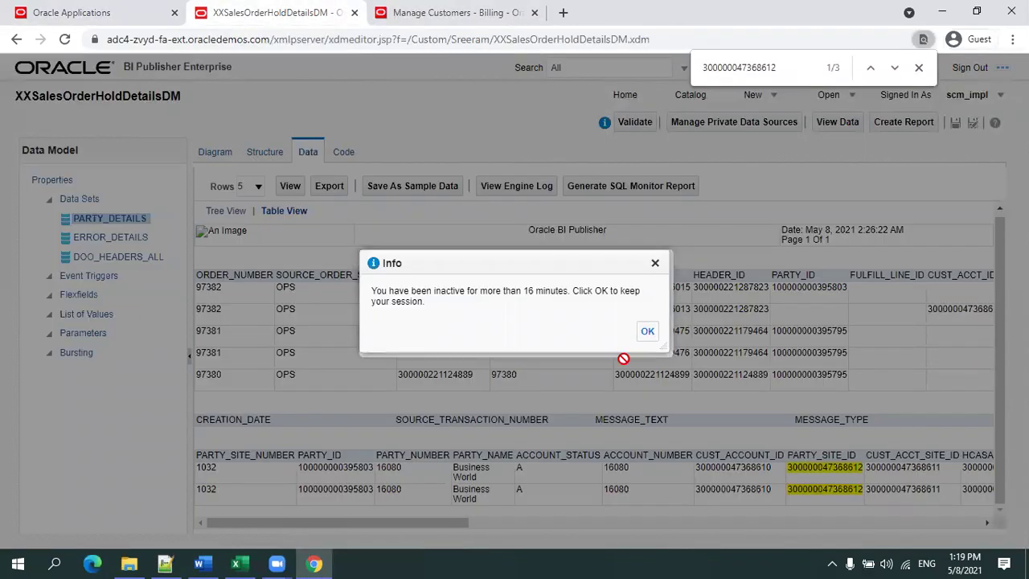
pyautogui.click(647, 330)
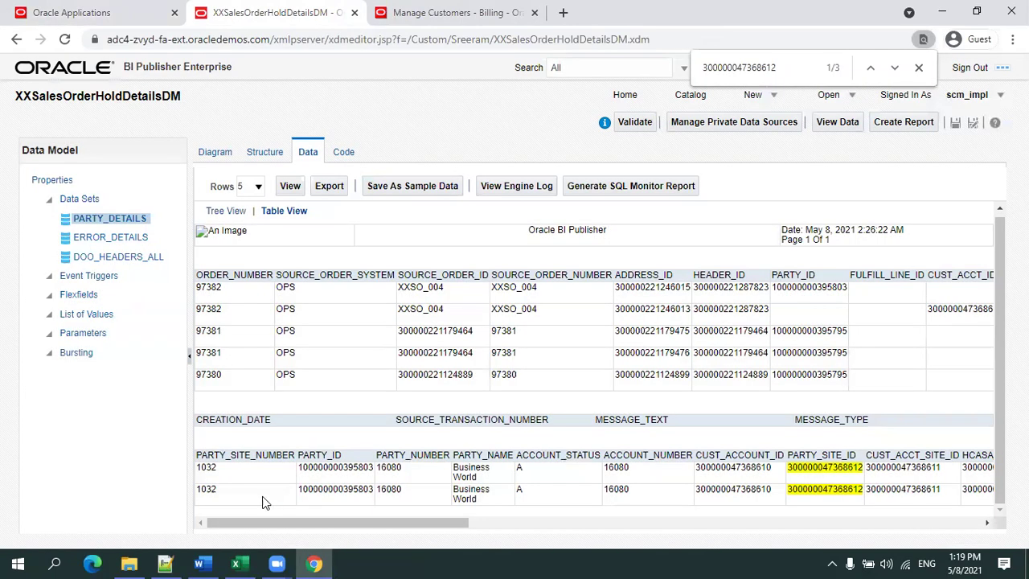
pyautogui.click(189, 487)
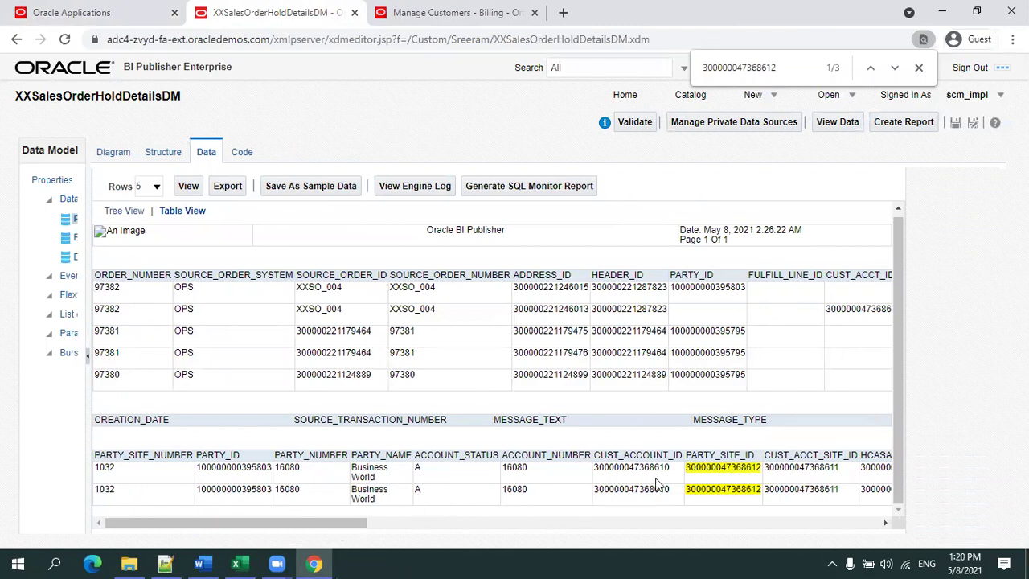
pyautogui.hscroll(6, 386, 529)
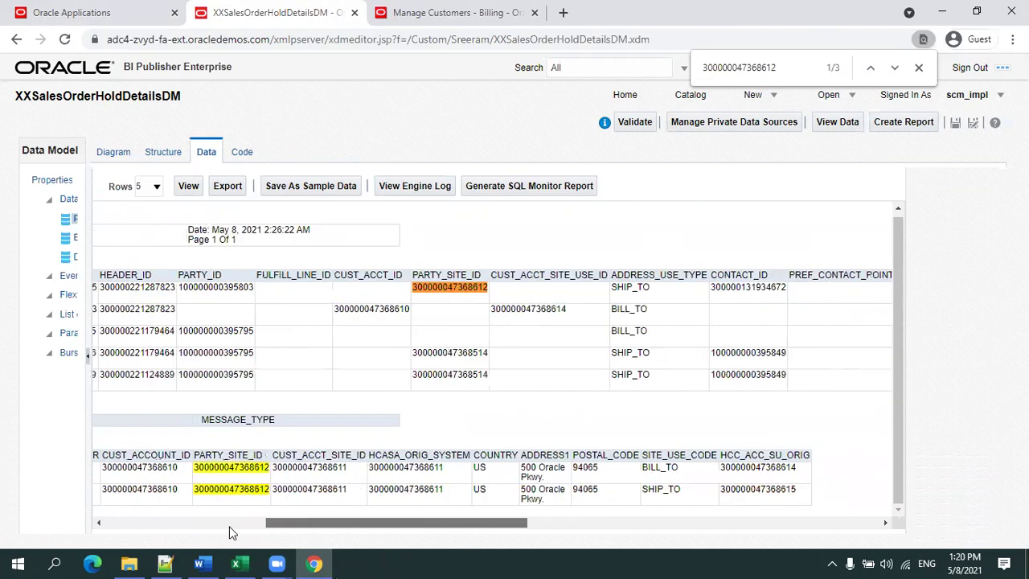
pyautogui.hscroll(-6, 230, 531)
# Return to Excel and examine the SHIP_TO row's Party Identifier, Party Number and Party Name fields and their color group rule.
pyautogui.click(236, 563)
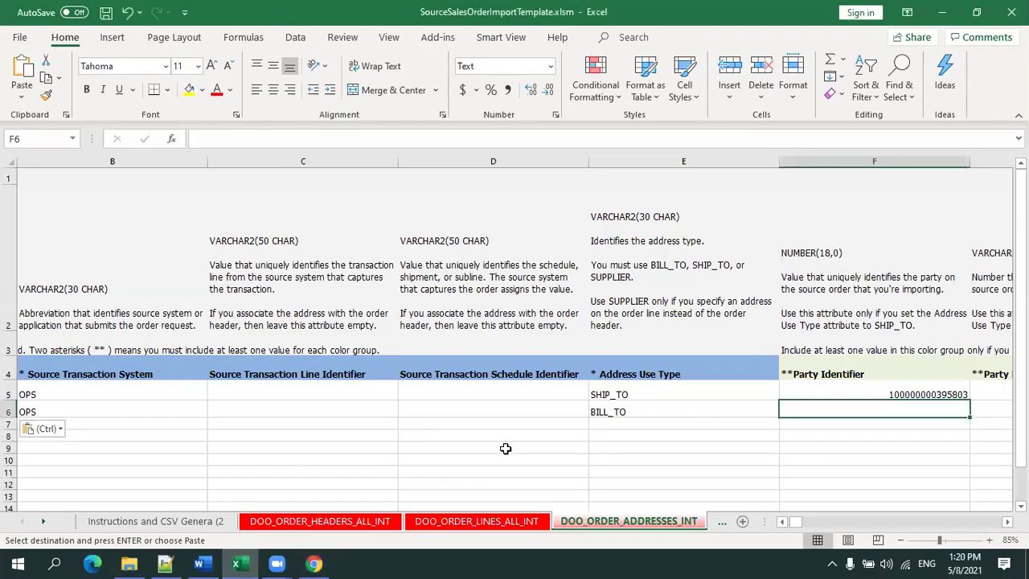
pyautogui.click(599, 410)
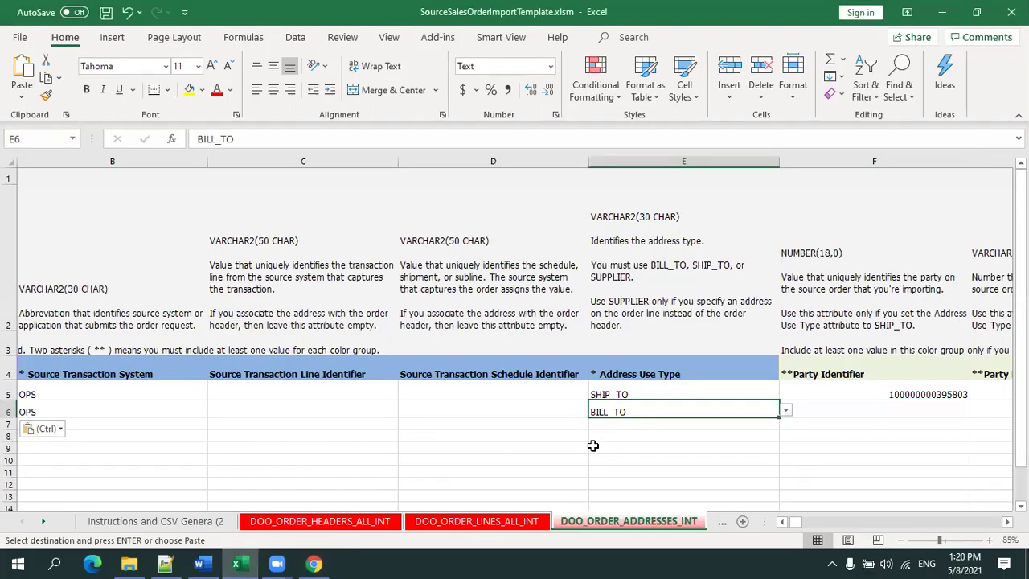
pyautogui.press('Up')
pyautogui.press('Right')
pyautogui.press('Right')
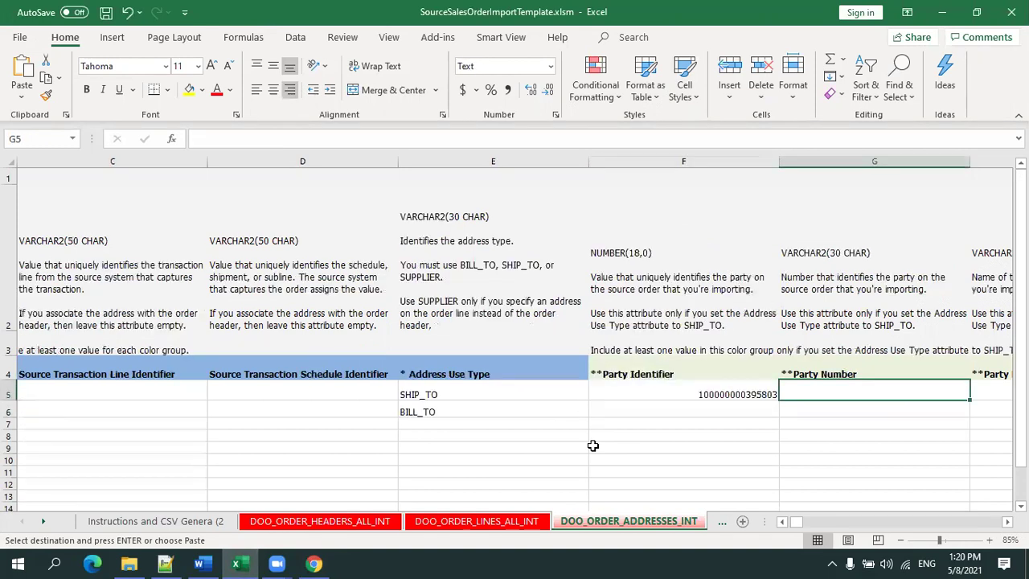
pyautogui.press('Right')
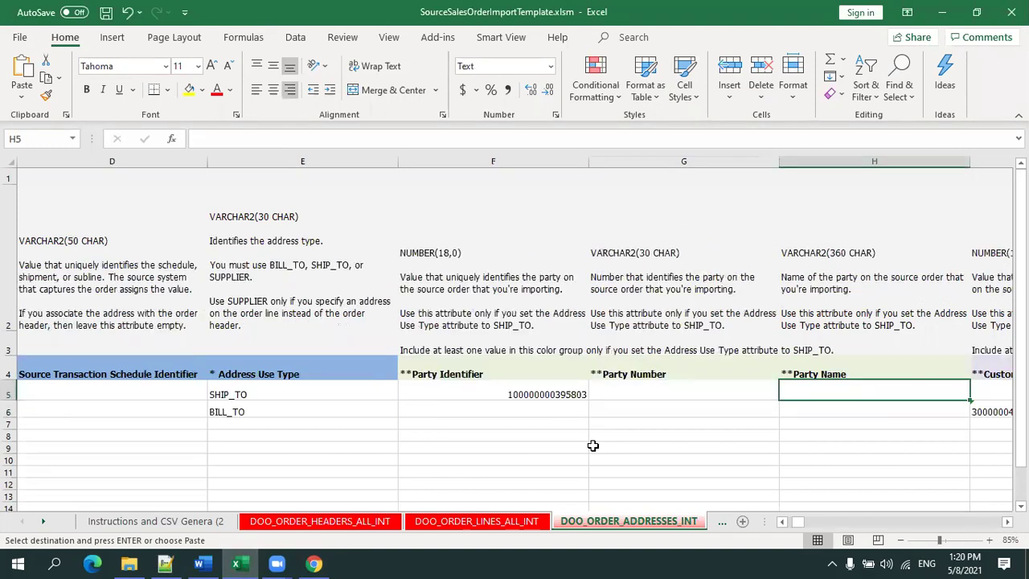
pyautogui.click(519, 336)
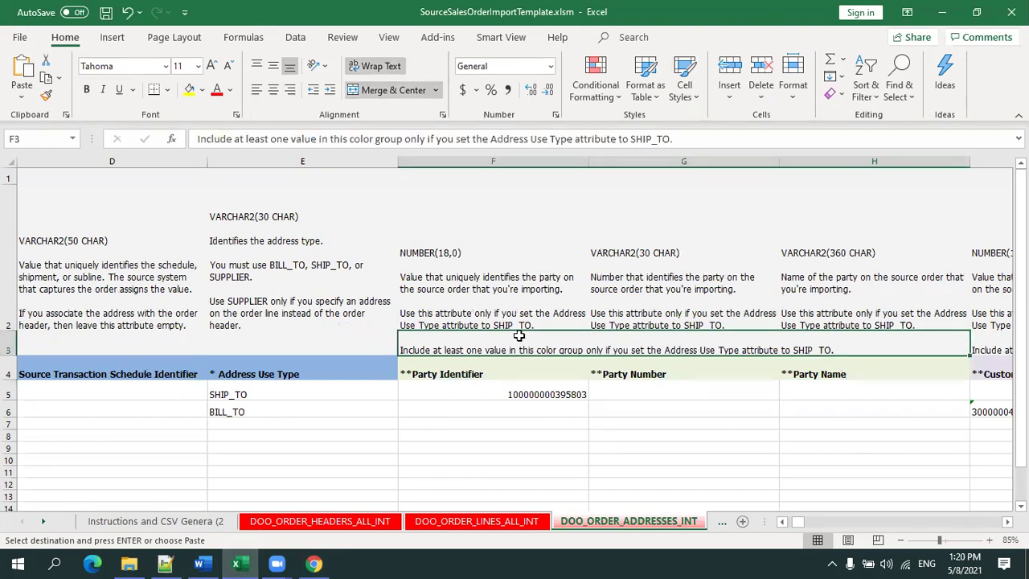
pyautogui.click(474, 390)
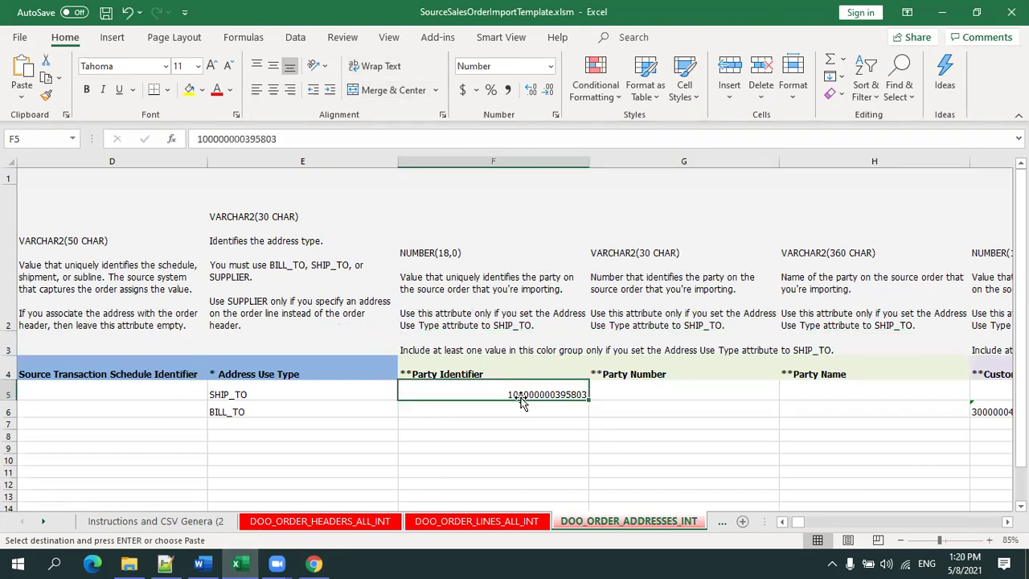
pyautogui.click(454, 405)
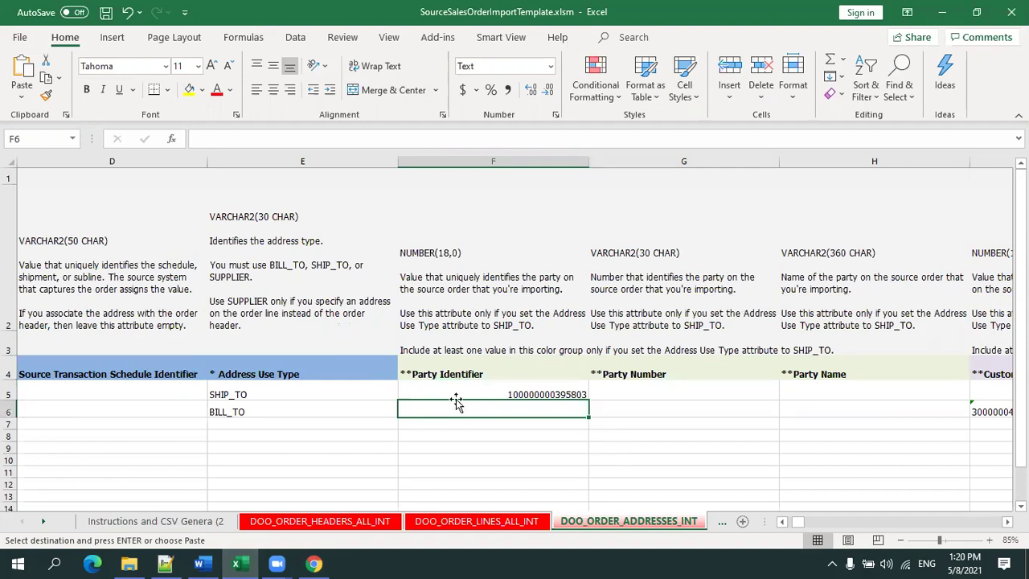
pyautogui.click(462, 389)
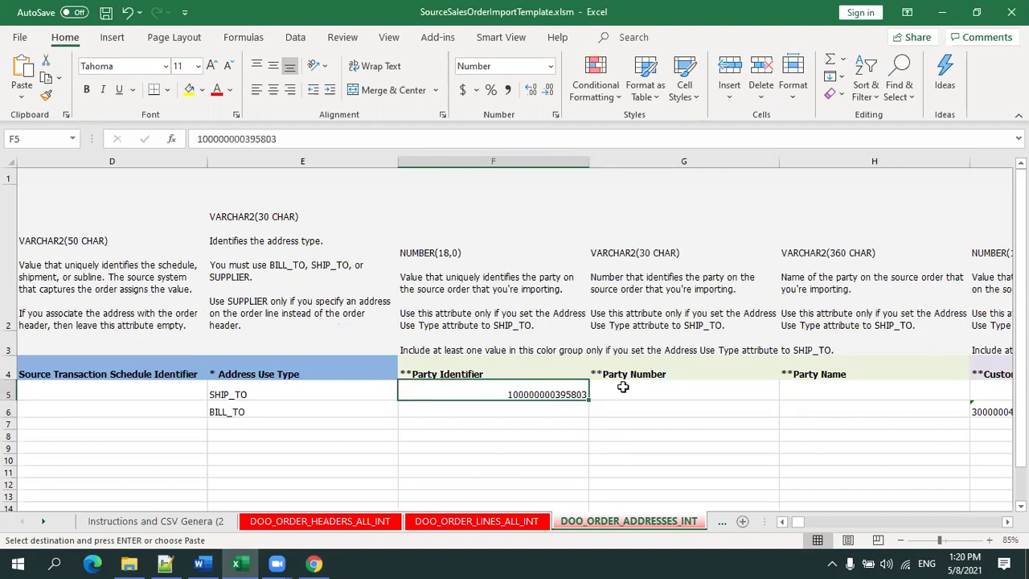
pyautogui.click(836, 394)
# Copy the SHIP_TO row's Party Identifier and search for it in the BI Publisher data in Chrome.
pyautogui.click(521, 393)
pyautogui.hotkey('ctrl', 'c')
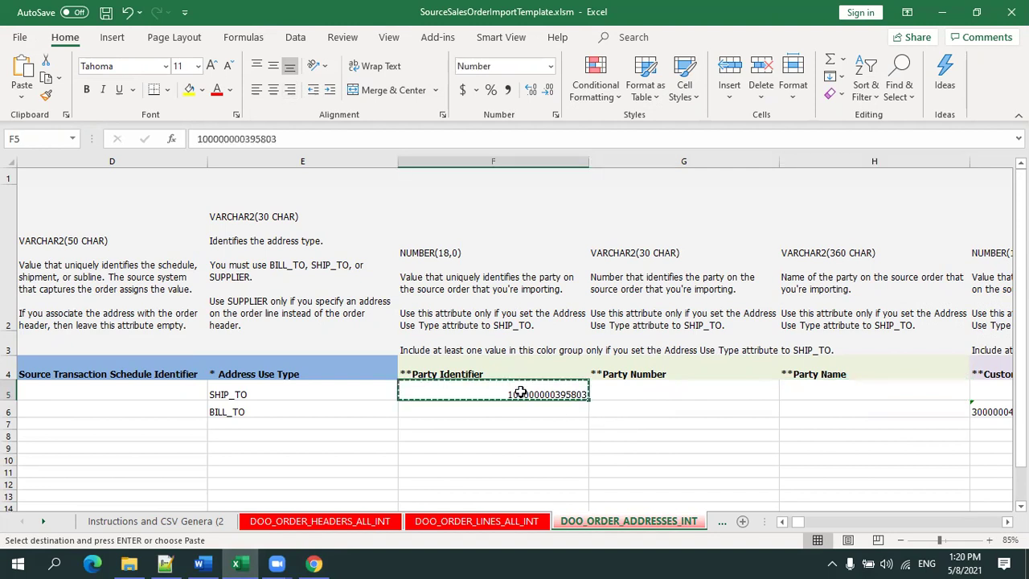
pyautogui.click(314, 564)
pyautogui.hotkey('ctrl', 'f')
pyautogui.hotkey('ctrl', 'v')
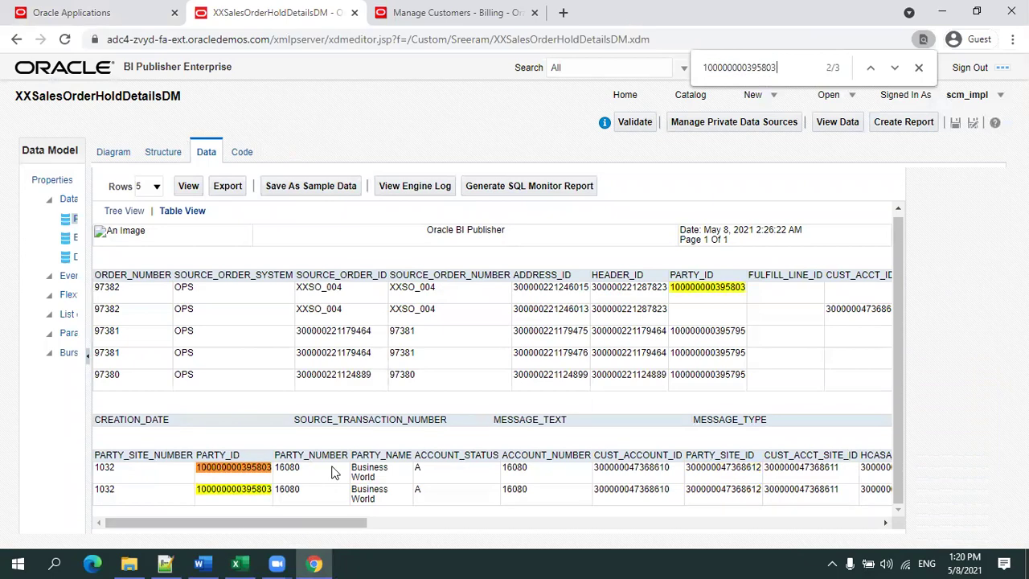
# Copy the SHIP_TO row's Party Site Identifier from Excel and look it up in the BI Publisher data.
pyautogui.hotkey('alt', 'Tab')
pyautogui.press('Right')
pyautogui.press('Right')
pyautogui.press('Right')
pyautogui.press('Right')
pyautogui.press('Right')
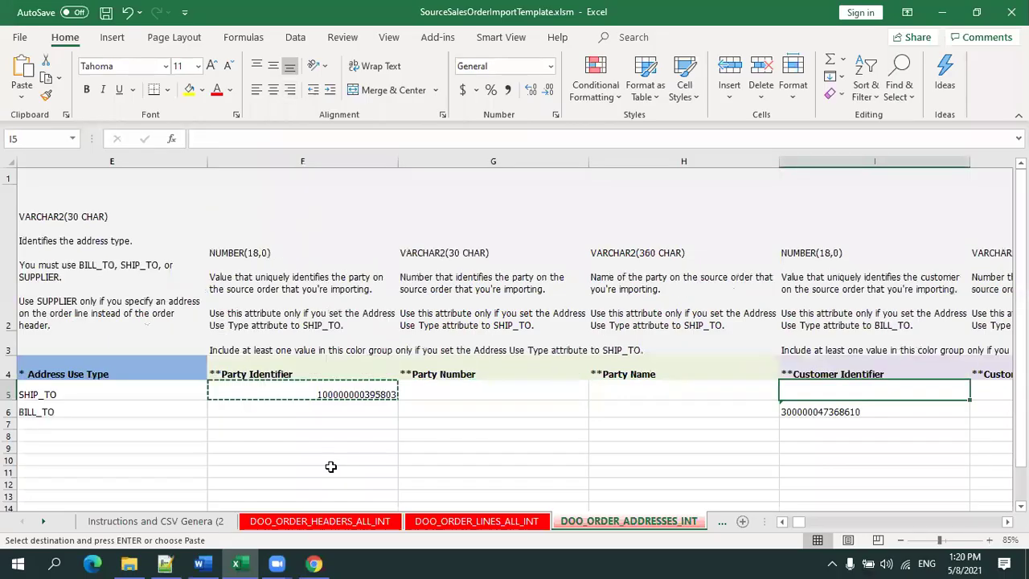
pyautogui.press('Right')
pyautogui.press('Right')
pyautogui.press('Right')
pyautogui.press('Right')
pyautogui.press('Right')
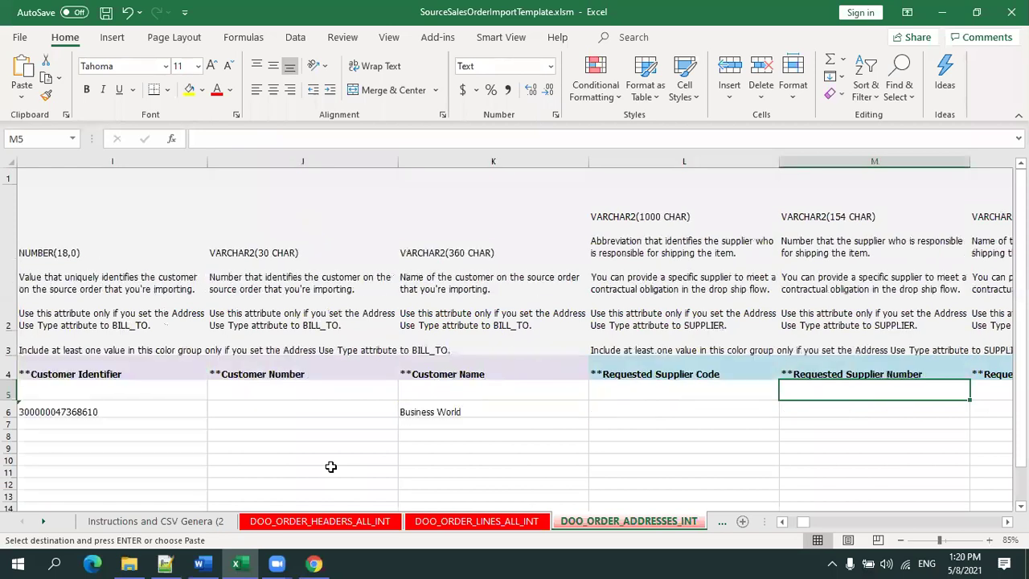
pyautogui.press('Right')
pyautogui.press('Left')
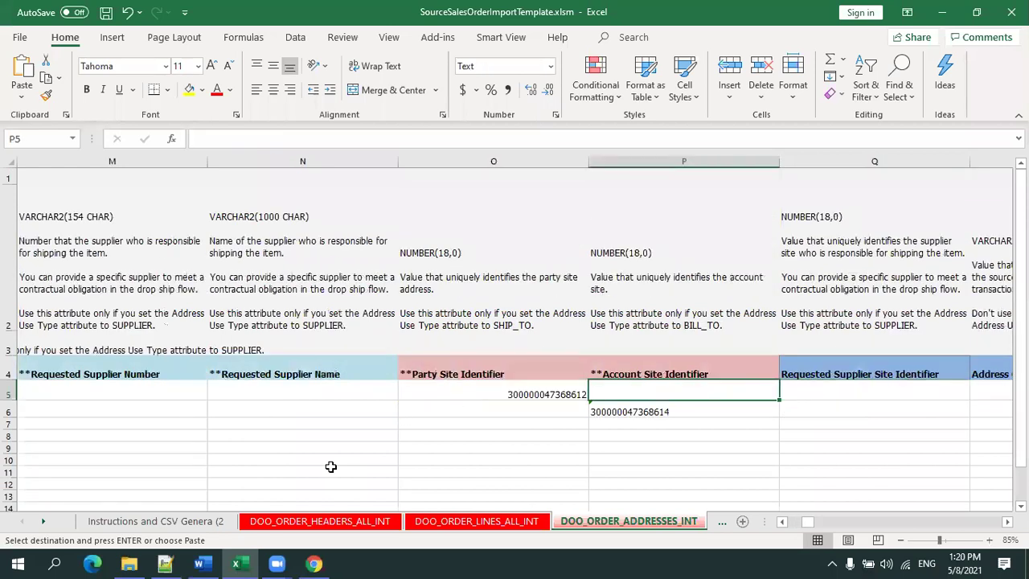
pyautogui.press('Left')
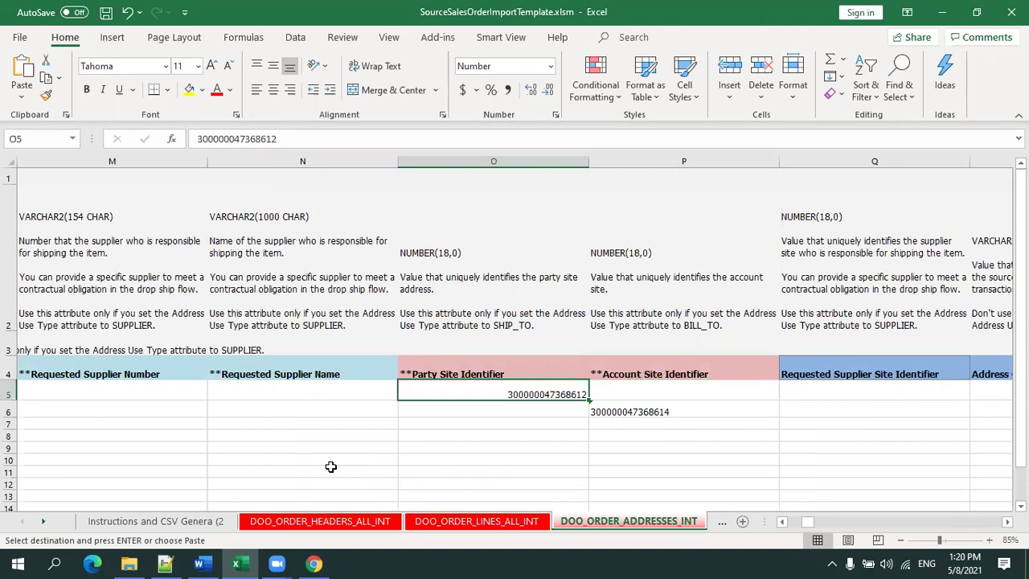
pyautogui.hotkey('ctrl', 'c')
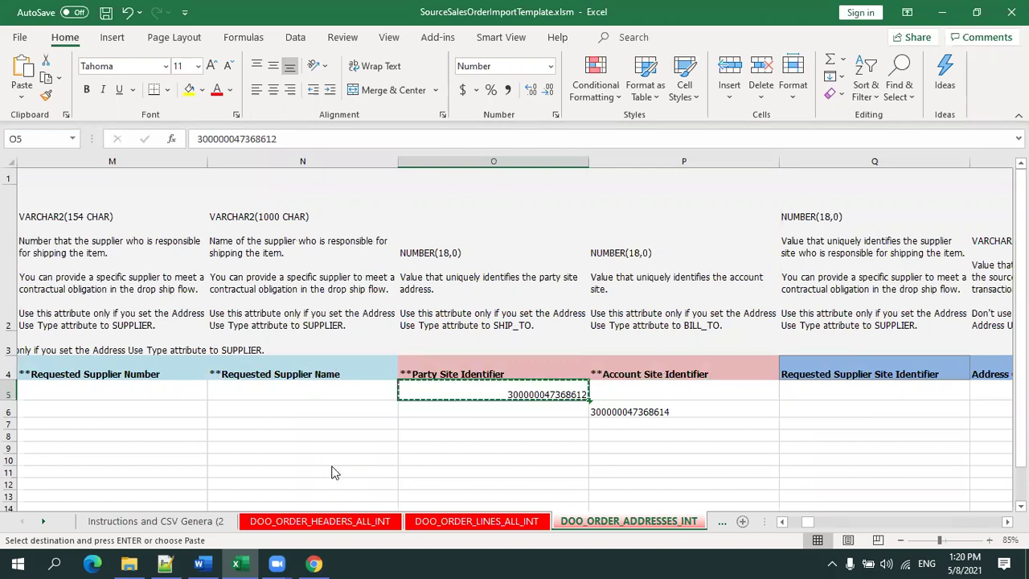
pyautogui.hotkey('alt', 'Tab')
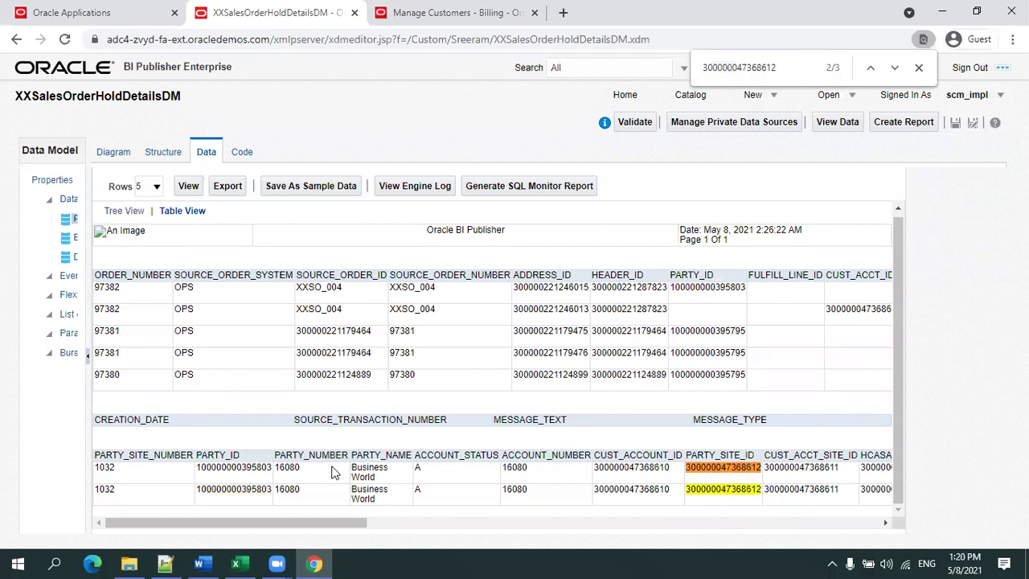
pyautogui.hotkey('alt', 'Tab')
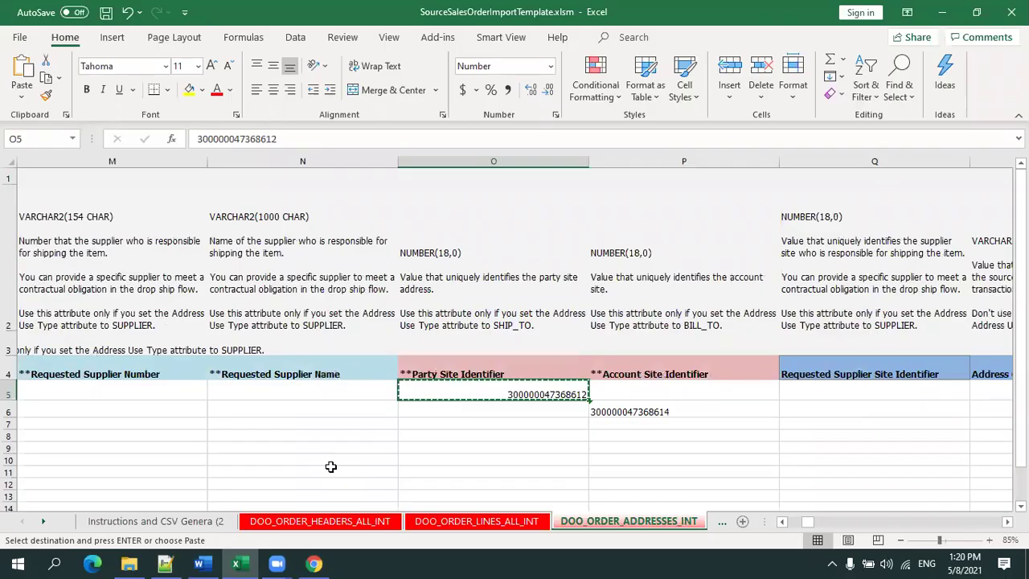
# Review the BILL_TO row of the addresses sheet from its Source Transaction Identifier through its Party Identifier field.
pyautogui.press('Down')
pyautogui.press('Left')
pyautogui.press('Left')
pyautogui.press('Home')
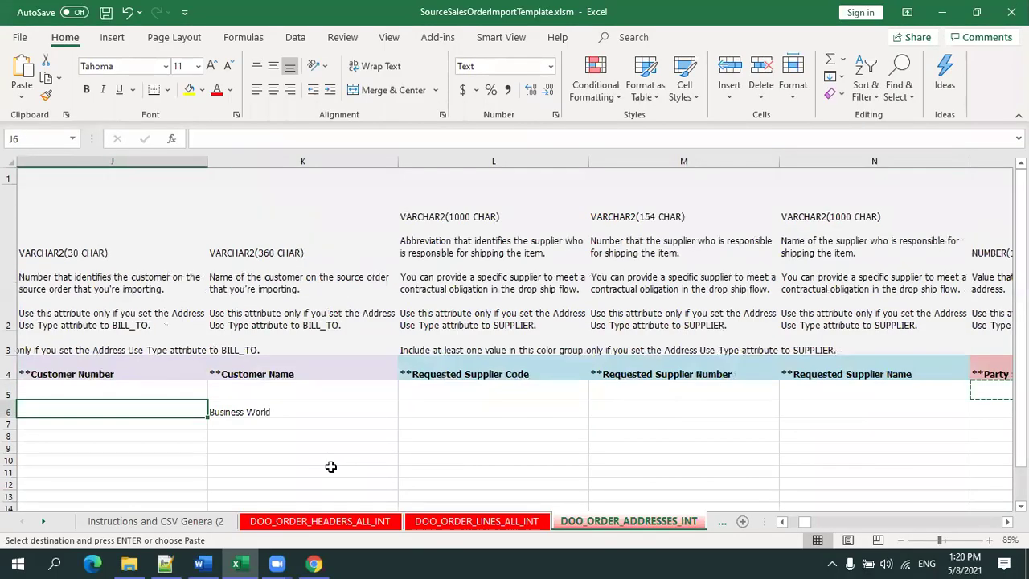
pyautogui.press('Right')
pyautogui.press('Right')
pyautogui.press('Right')
pyautogui.press('Right')
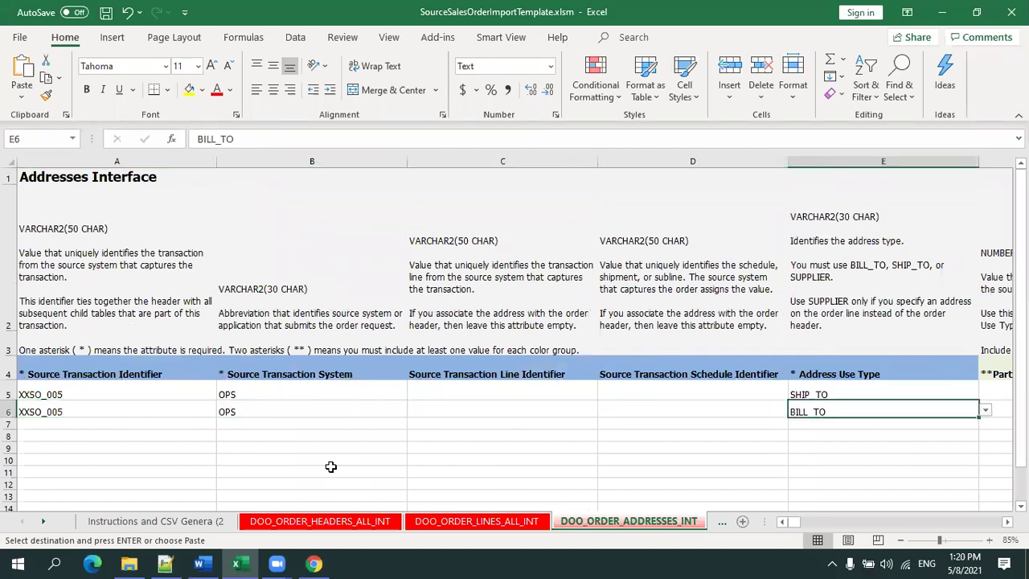
pyautogui.press('Right')
pyautogui.press('Right')
pyautogui.press('Right')
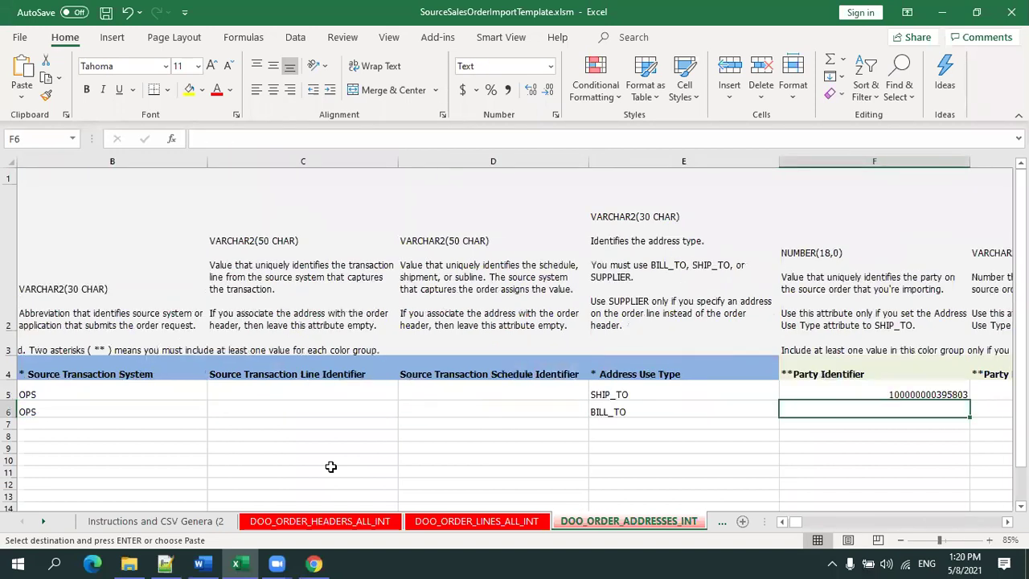
# Copy the BILL_TO row's Customer Identifier and look it up in the BI Publisher data in Chrome.
pyautogui.press('Left')
pyautogui.press('Left')
pyautogui.press('Right')
pyautogui.press('Right')
pyautogui.press('Right')
pyautogui.press('Right')
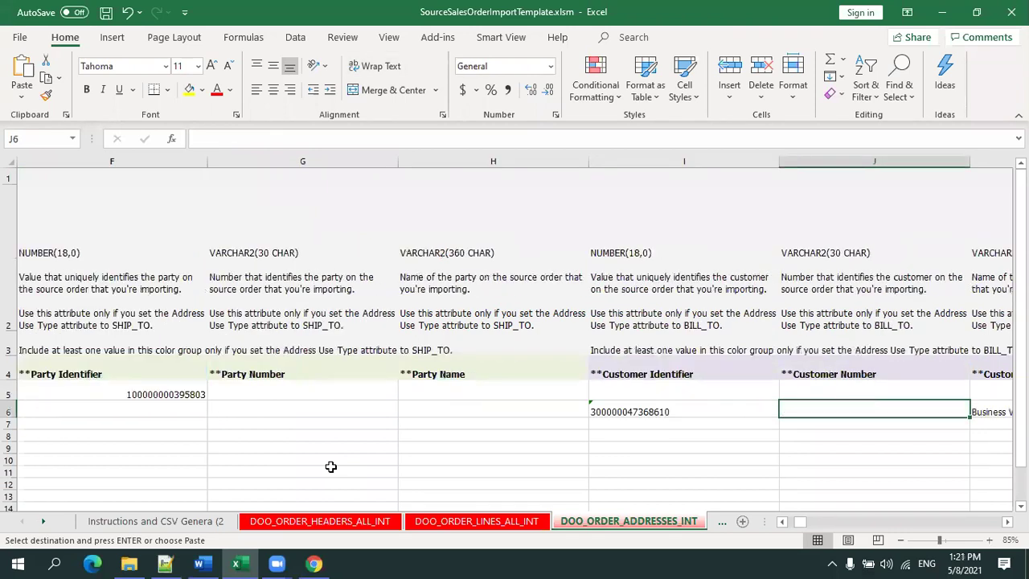
pyautogui.press('Left')
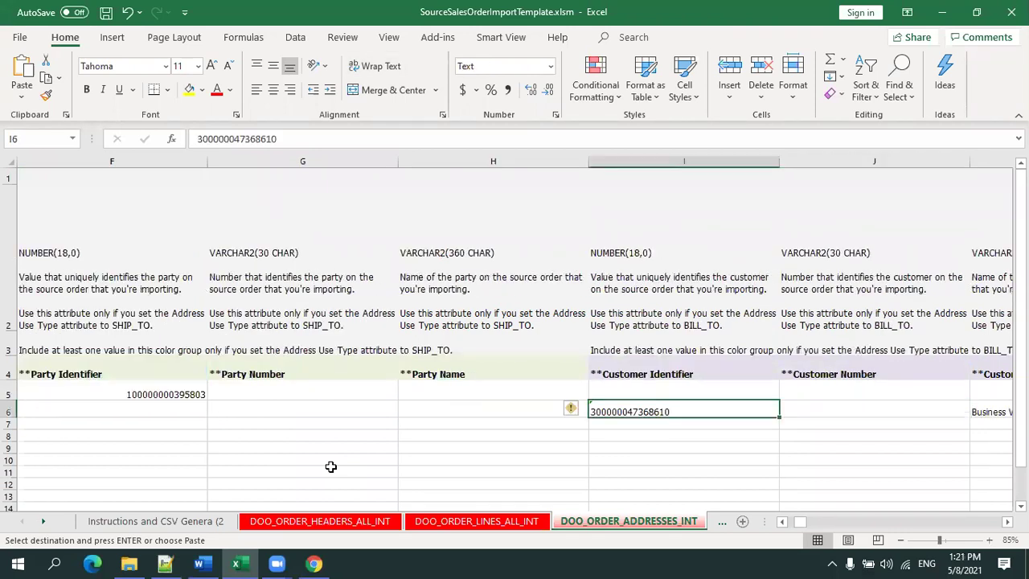
pyautogui.hotkey('ctrl', 'c')
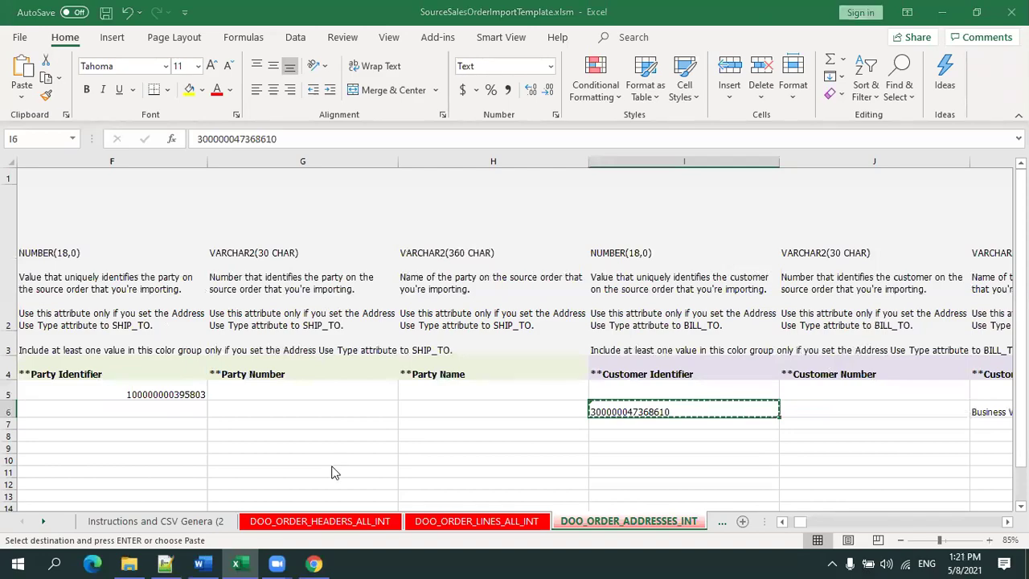
pyautogui.hotkey('alt', 'Tab')
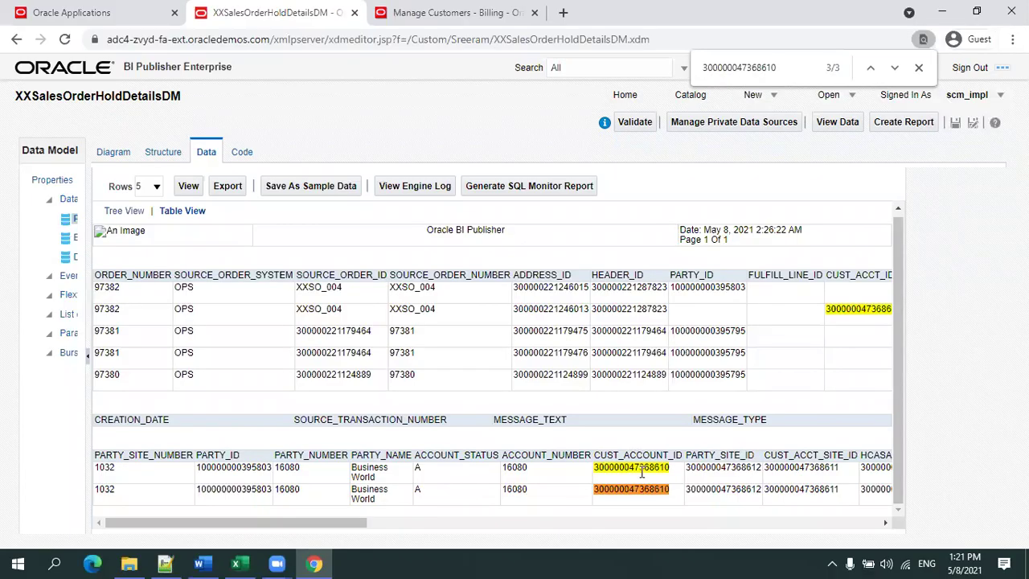
pyautogui.hotkey('alt', 'Tab')
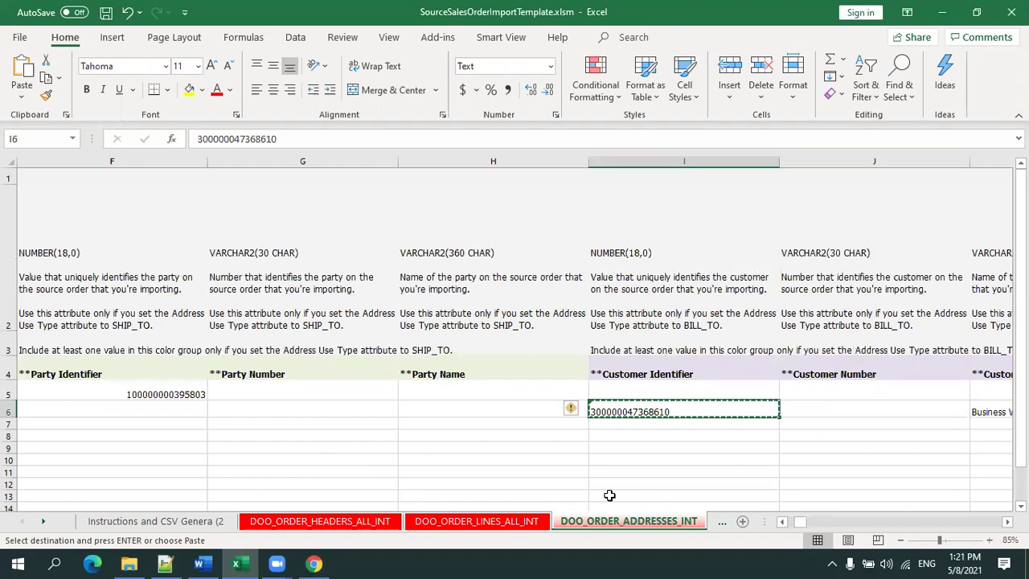
# Review the BILL_TO row's Customer Number and Customer Name fields on the addresses sheet.
pyautogui.press('Right')
pyautogui.press('Right')
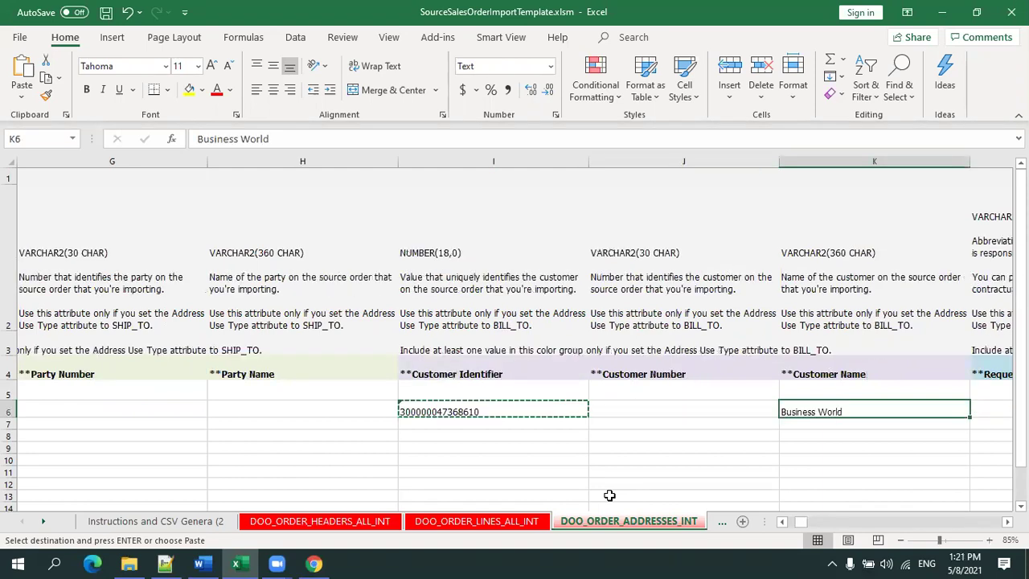
pyautogui.press('Right')
pyautogui.press('Left')
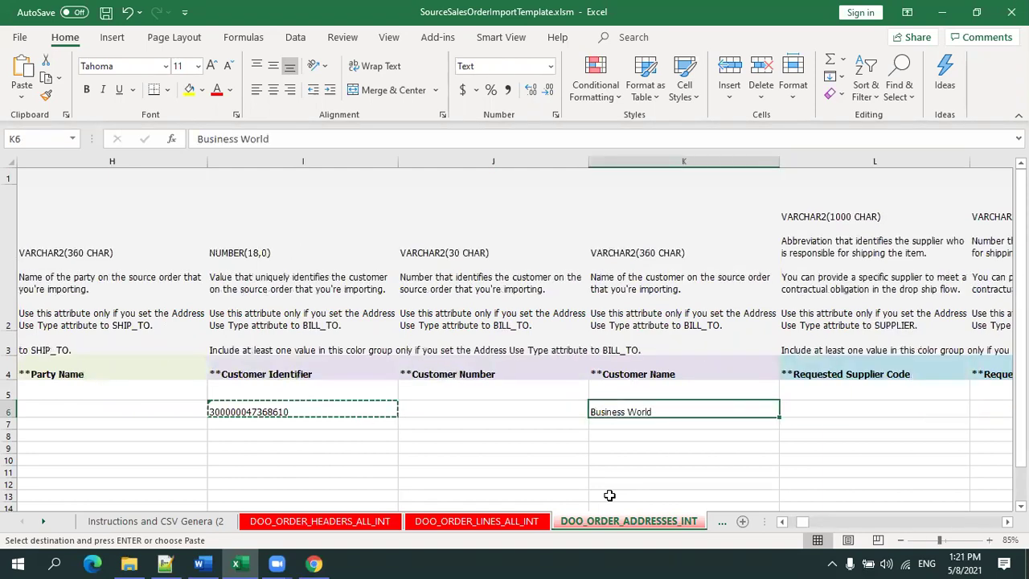
# Copy the BILL_TO row's Account Site Identifier and look it up in the BI Publisher data in Chrome.
pyautogui.press('Right')
pyautogui.press('Right')
pyautogui.press('Right')
pyautogui.press('Right')
pyautogui.press('Right')
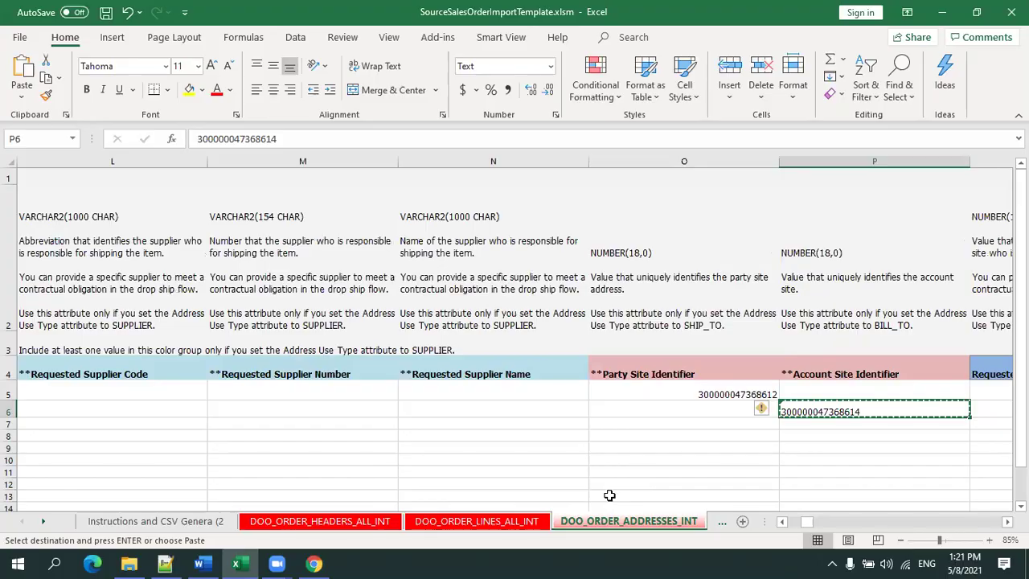
pyautogui.hotkey('alt', 'Tab')
pyautogui.hotkey('ctrl', 'f')
pyautogui.hotkey('ctrl', 'v')
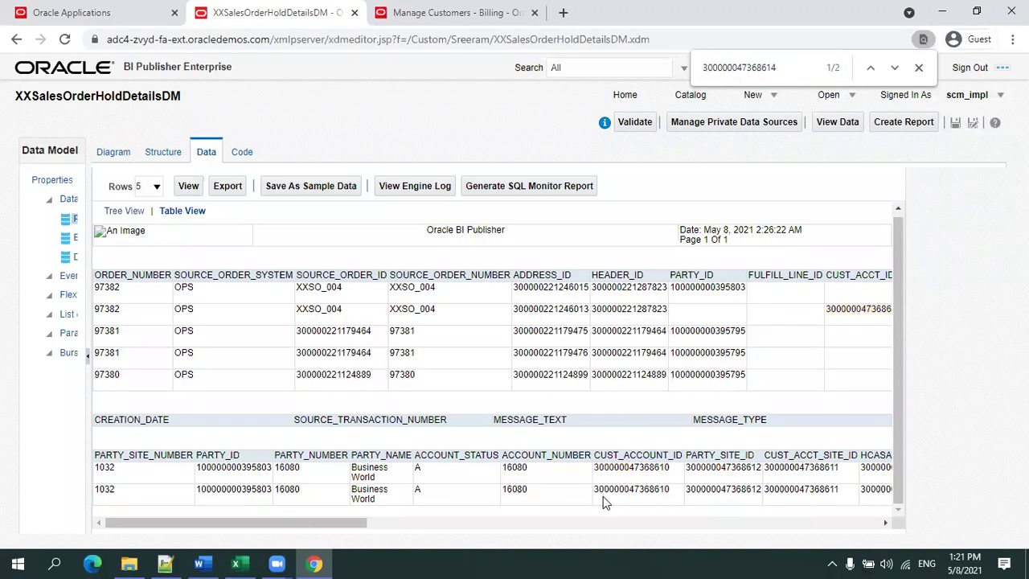
pyautogui.click(526, 522)
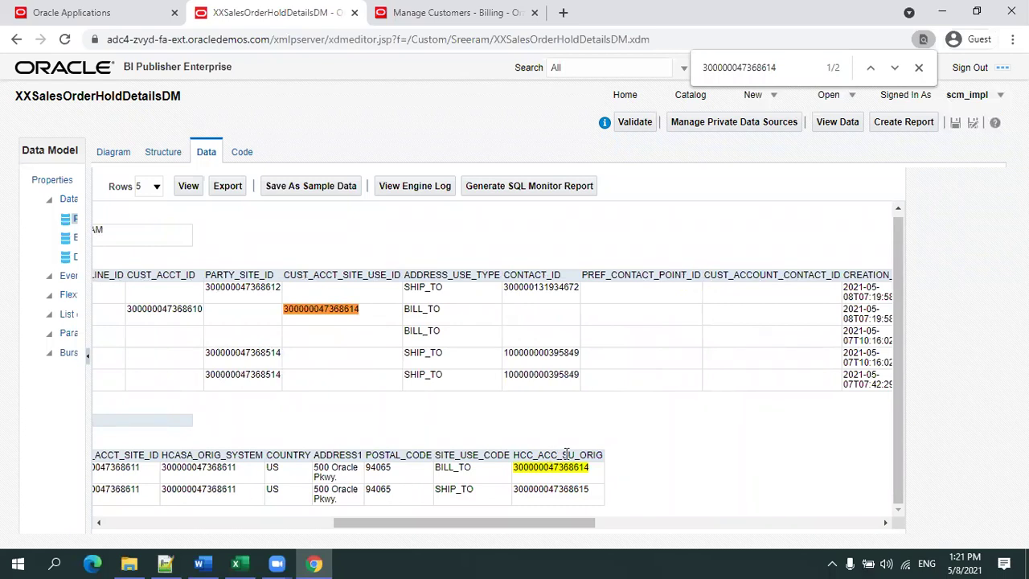
# In Notepad++, examine the PARTY DETAILS query to trace the table alias and column behind HCC_ACC_SU_ORIG.
pyautogui.click(165, 563)
pyautogui.scroll(20, 274, 423)
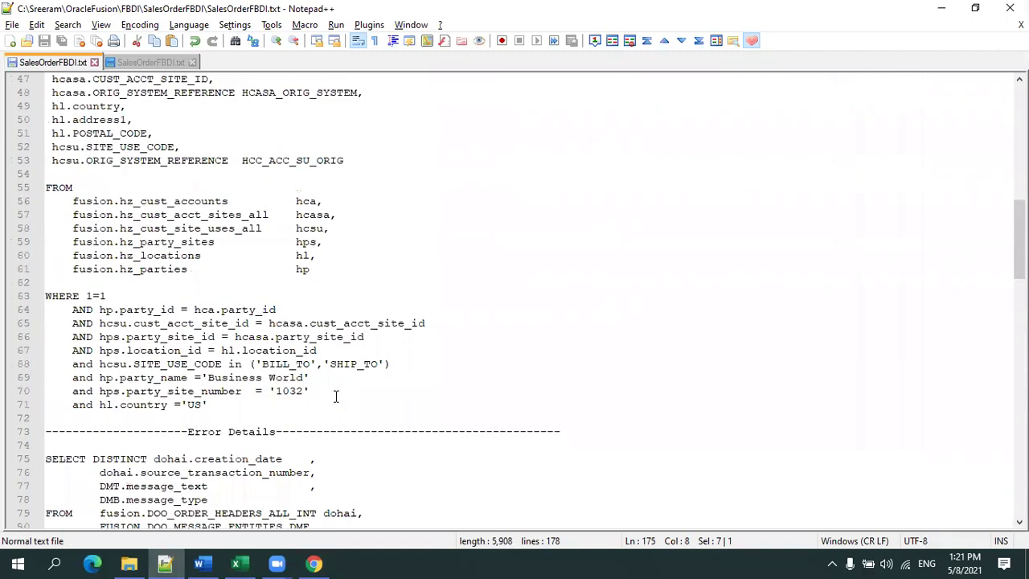
pyautogui.scroll(7, 336, 396)
pyautogui.scroll(-2, 321, 394)
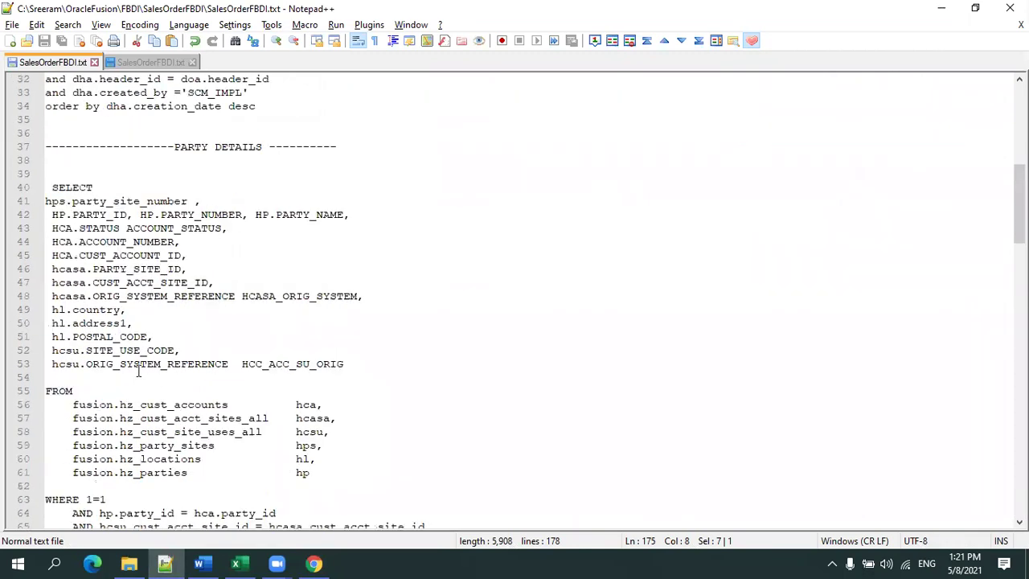
pyautogui.doubleClick(71, 364)
pyautogui.scroll(-3, 195, 337)
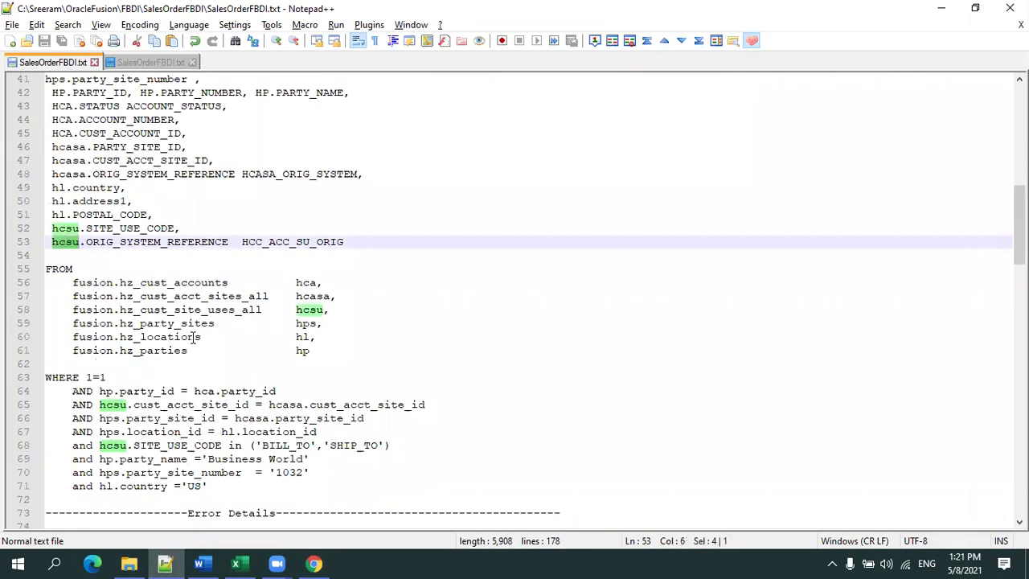
pyautogui.doubleClick(170, 242)
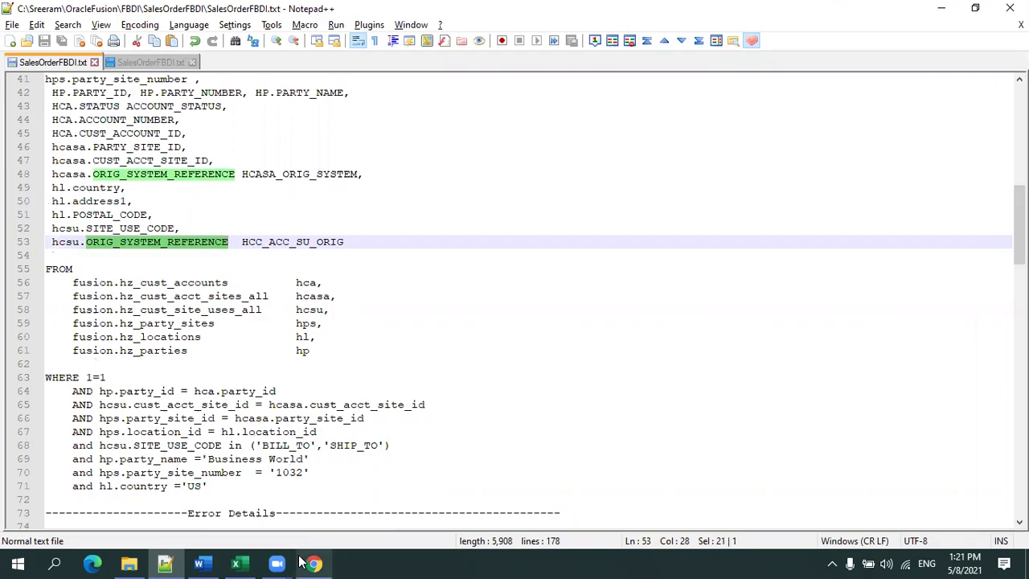
# Return to Excel and review the supplier and site identifier columns around Account Site Identifier on the addresses sheet.
pyautogui.click(237, 562)
pyautogui.click(846, 393)
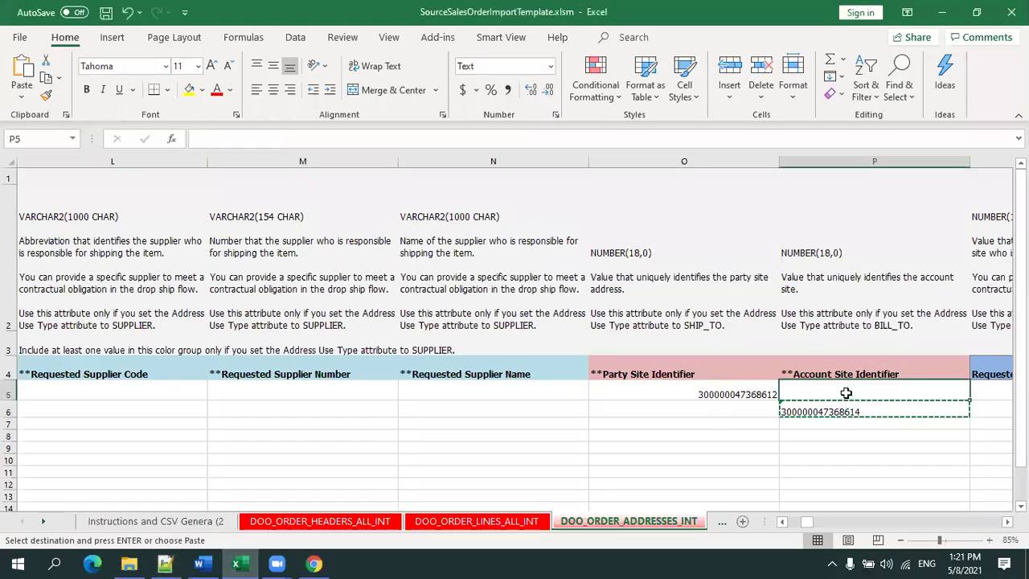
pyautogui.press('Down')
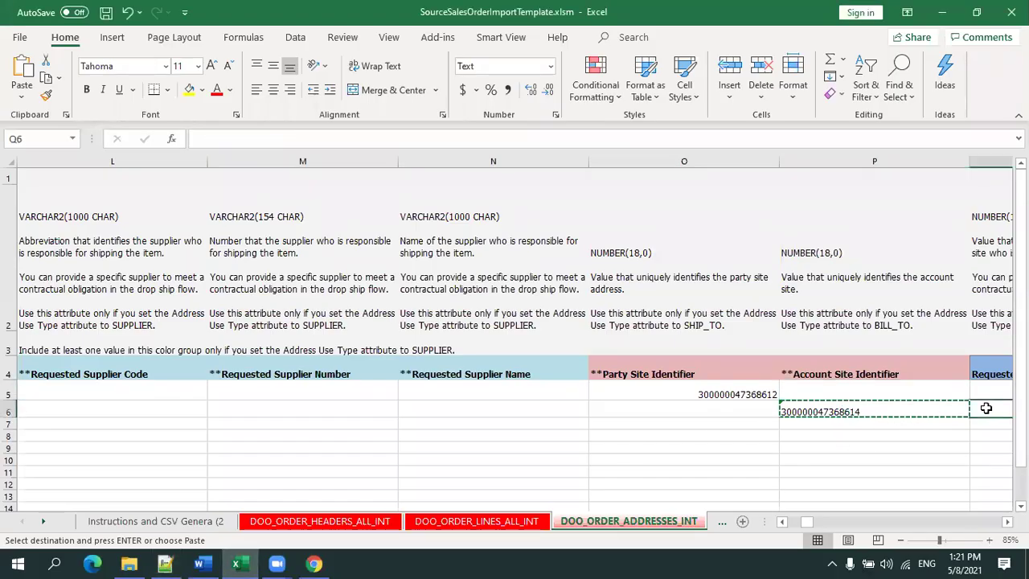
pyautogui.press('Right')
pyautogui.press('Right')
pyautogui.press('Right')
pyautogui.press('Left')
pyautogui.press('Left')
pyautogui.press('Left')
pyautogui.press('Left')
pyautogui.press('Left')
pyautogui.press('Left')
pyautogui.press('Left')
pyautogui.press('Right')
pyautogui.press('Right')
pyautogui.press('Right')
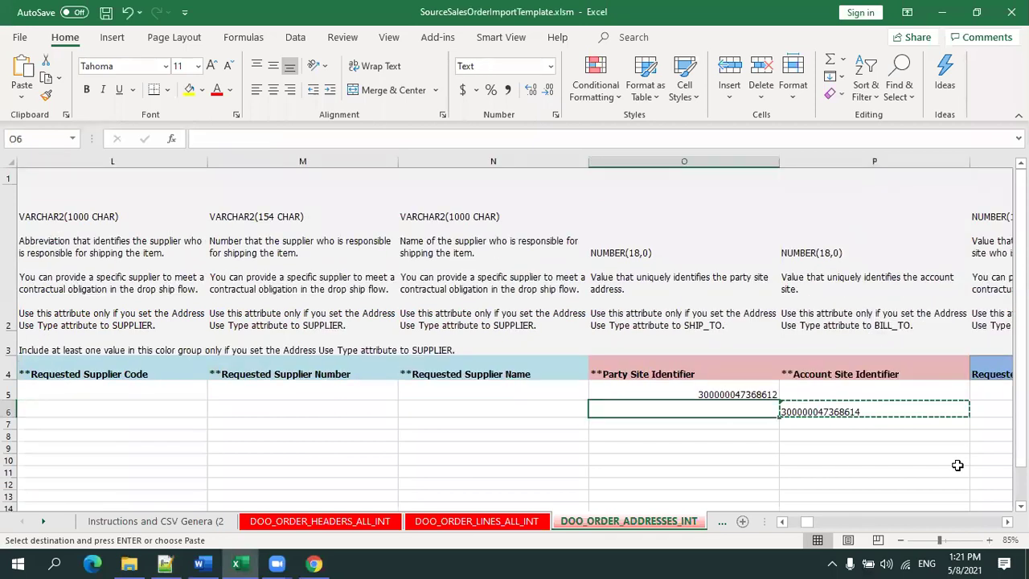
# Review the BILL_TO row's remaining address fields from Account Site Identifier through City.
pyautogui.press('Right')
pyautogui.press('Right')
pyautogui.press('Right')
pyautogui.press('Right')
pyautogui.press('Right')
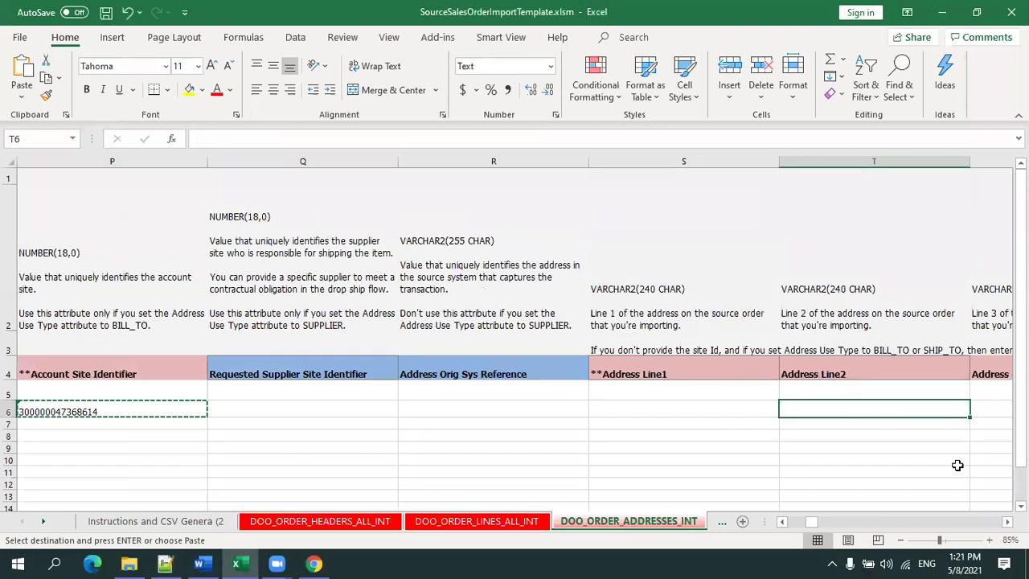
pyautogui.press('Right')
pyautogui.press('Right')
pyautogui.press('Right')
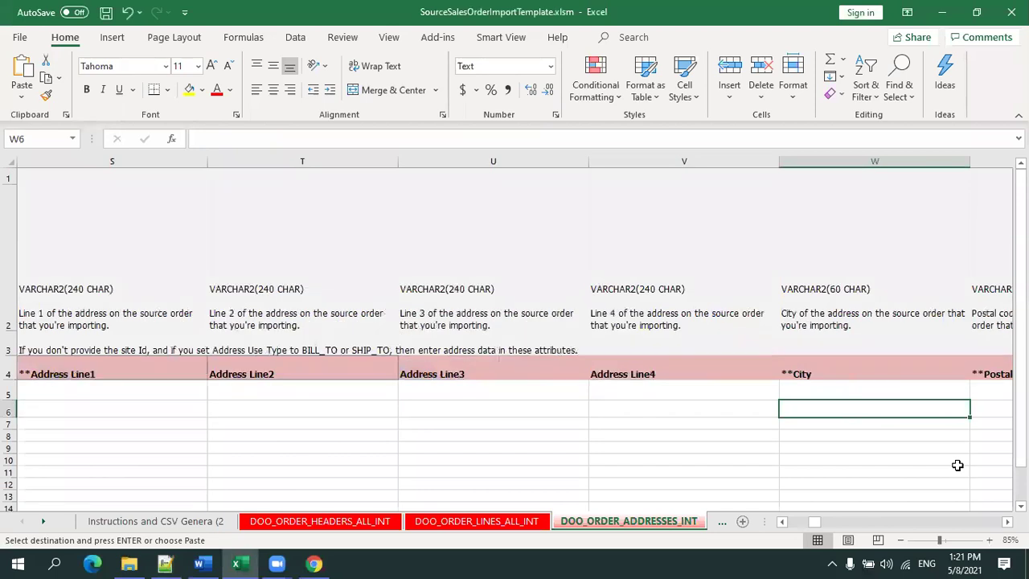
pyautogui.click(476, 483)
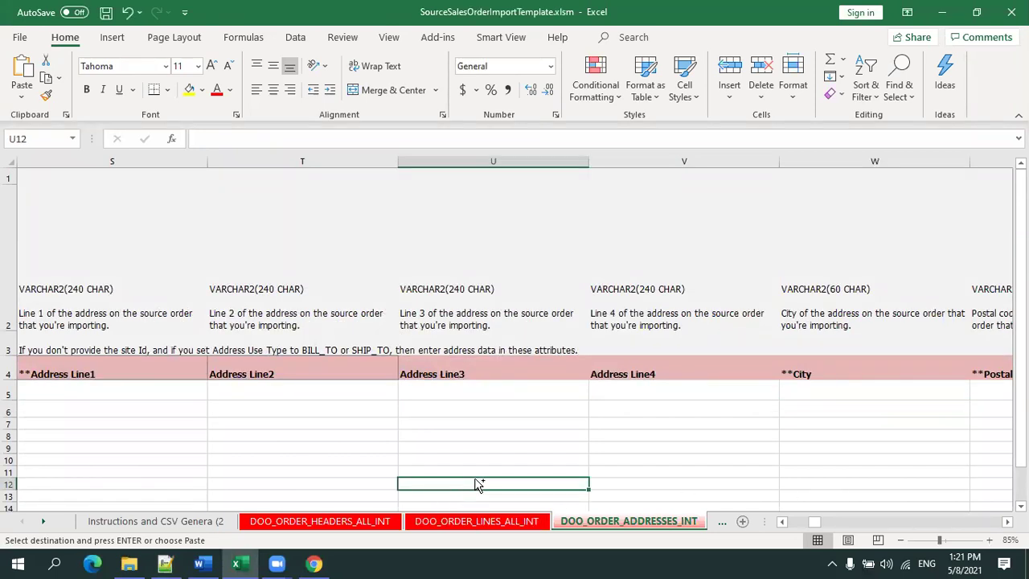
# Recheck the beginnings of the addresses, DOO_ORDER_LINES_ALL_INT and DOO_ORDER_HEADERS_ALL_INT sheets.
pyautogui.hotkey('ctrl', 'Home')
pyautogui.click(317, 407)
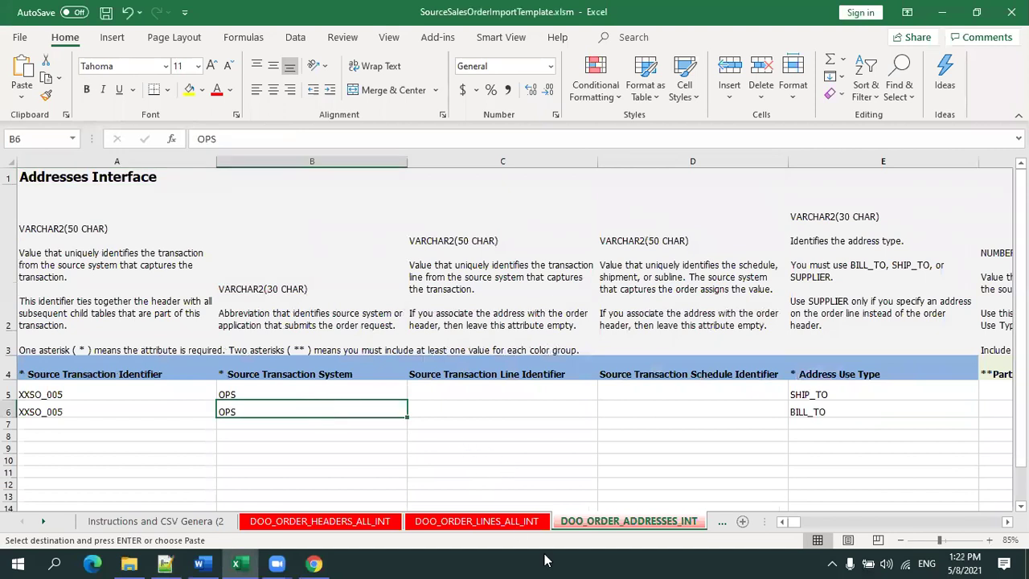
pyautogui.click(477, 521)
pyautogui.click(483, 448)
pyautogui.hotkey('ctrl', 'Home')
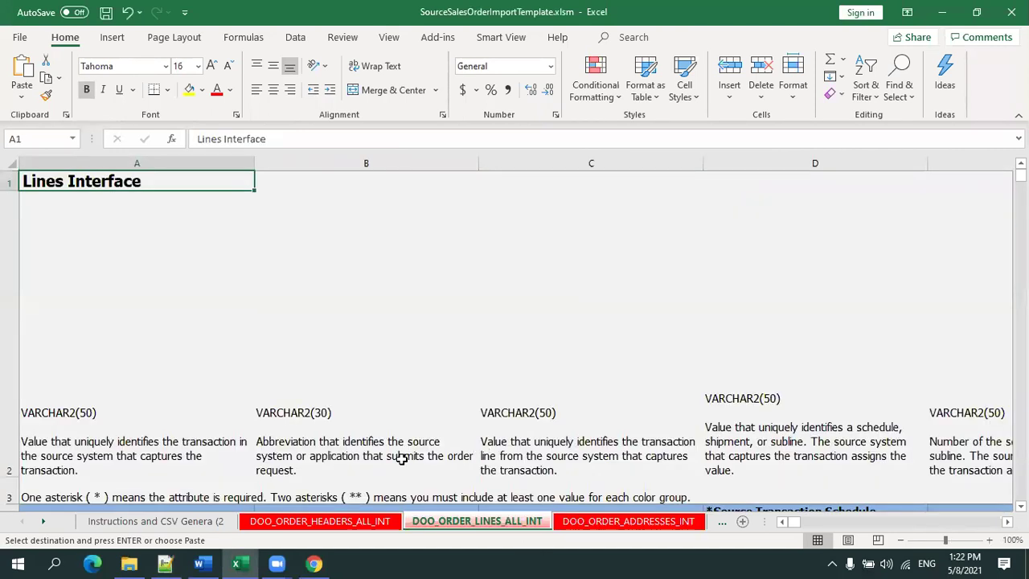
pyautogui.scroll(-1, 418, 455)
pyautogui.click(270, 520)
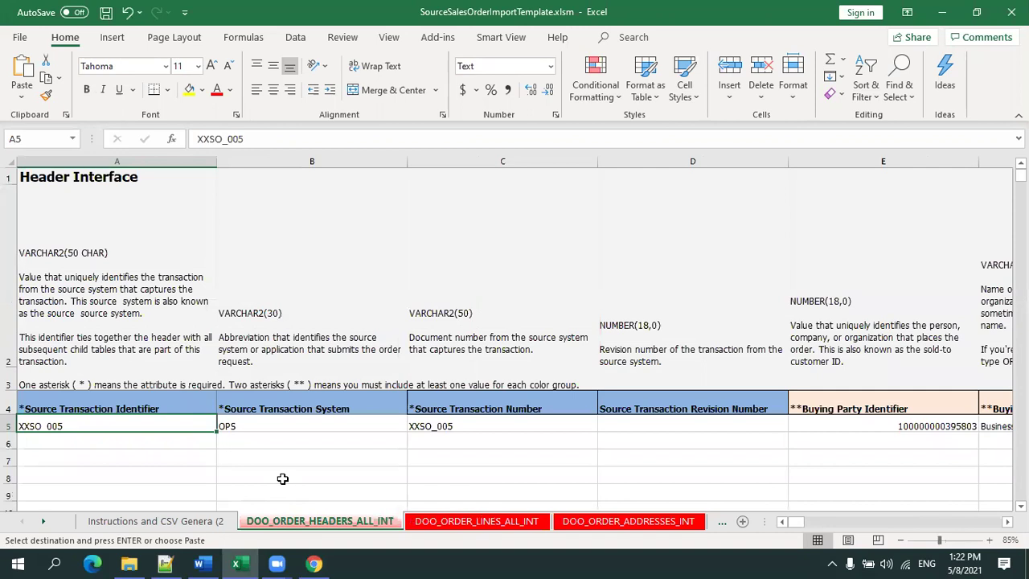
# Go to the instructions sheet of the template and start generating the CSV file.
pyautogui.click(283, 479)
pyautogui.click(165, 521)
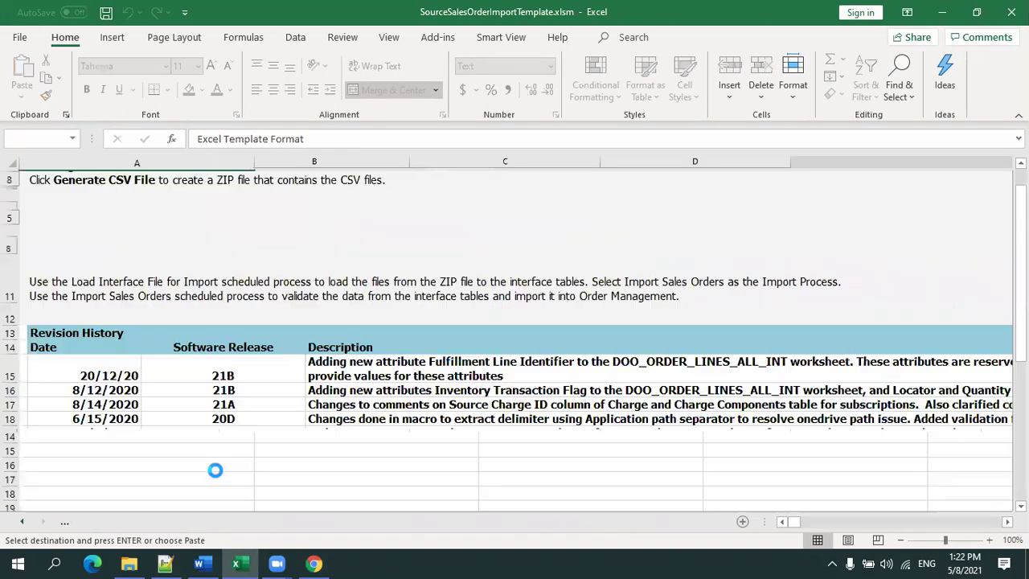
# Switch to the SalesOrderFBDI folder in File Explorer and delete the existing SourceSalesOrderImport.zip.
pyautogui.hotkey('alt', 'Tab')
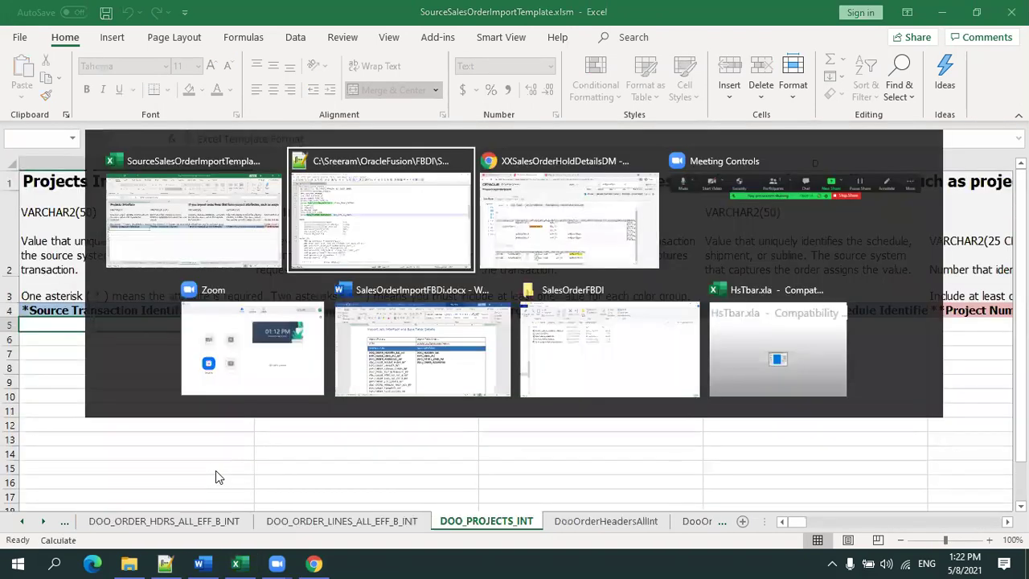
pyautogui.hotkey('alt', 'Tab')
pyautogui.hotkey('alt', 'Tab')
pyautogui.hotkey('alt', 'Tab')
pyautogui.hotkey('alt', 'Tab')
pyautogui.hotkey('alt', 'Tab')
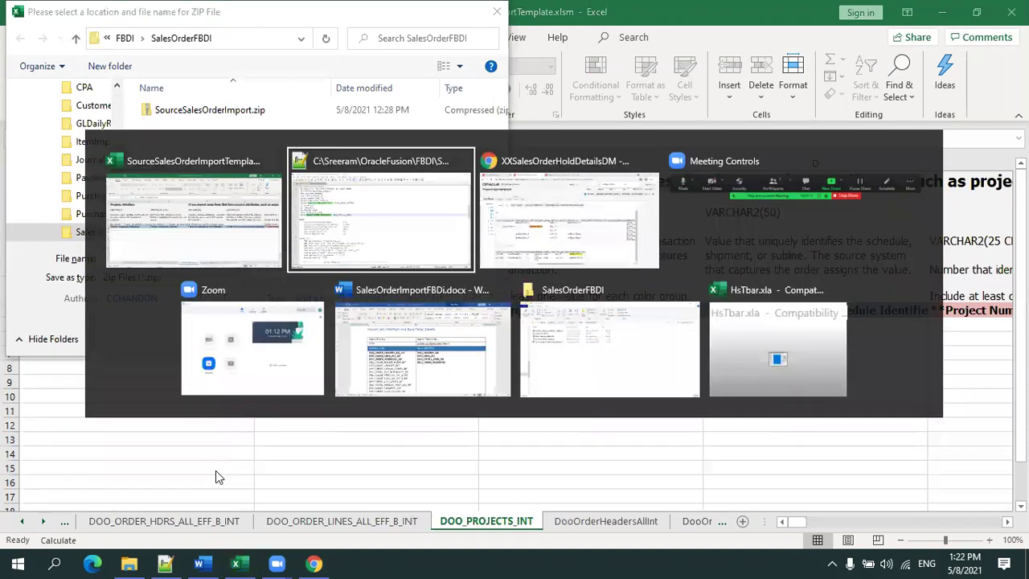
pyautogui.hotkey('alt', 'Tab')
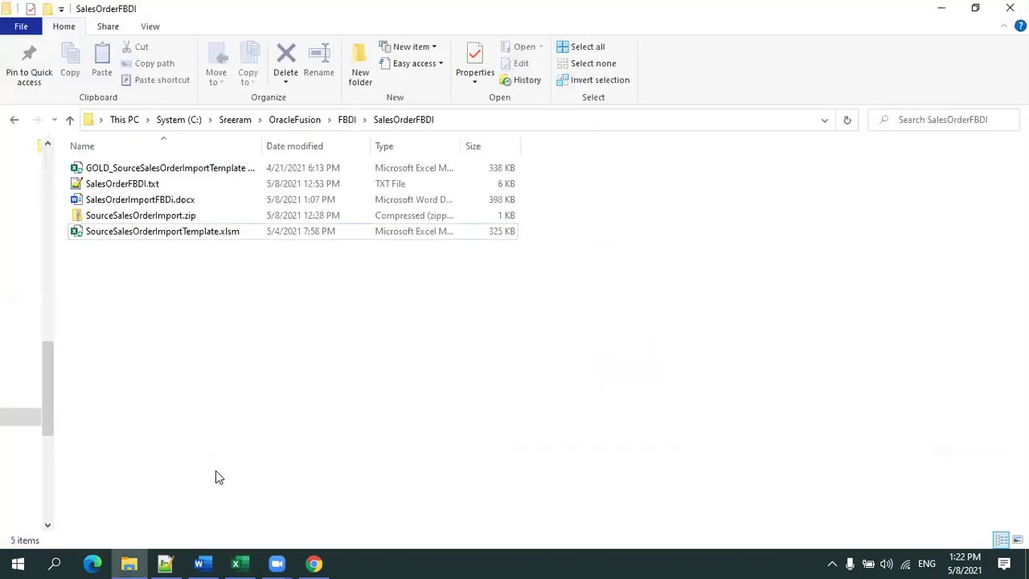
pyautogui.click(192, 215)
pyautogui.press('Delete')
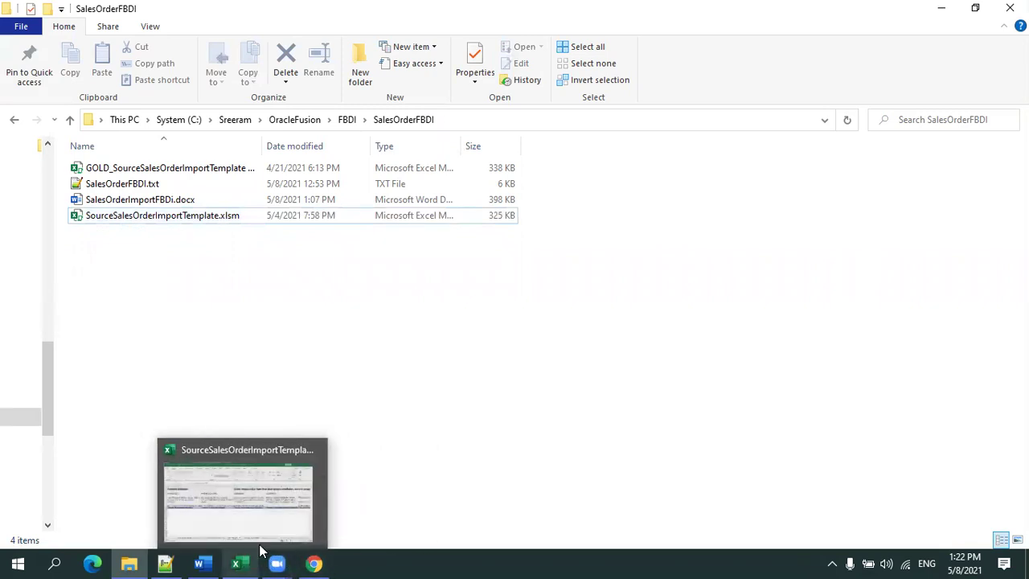
# Back in Excel, save the generated ZIP file in the SalesOrderFBDI folder and complete the CSV generation.
pyautogui.click(237, 478)
pyautogui.click(378, 336)
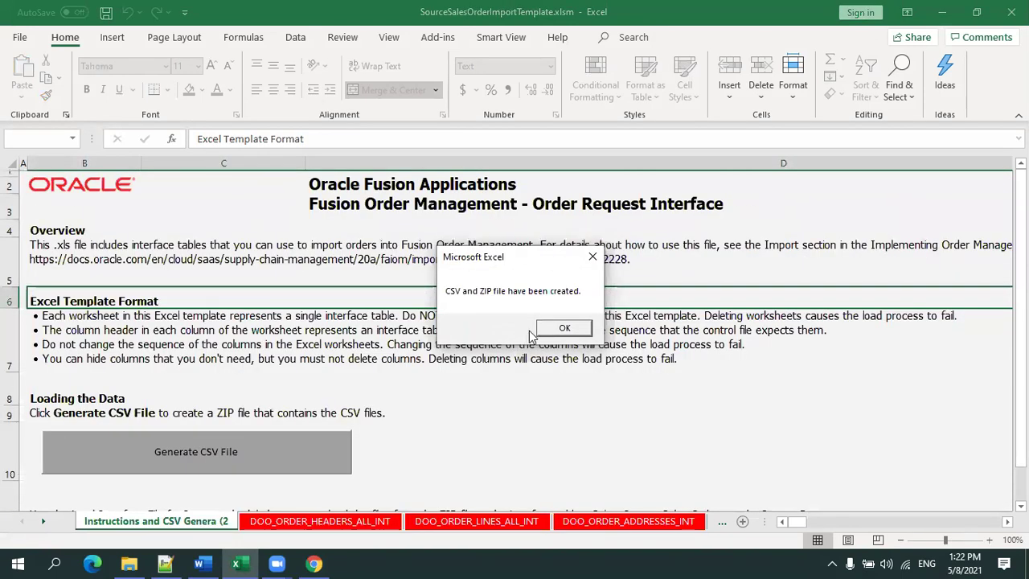
pyautogui.click(562, 329)
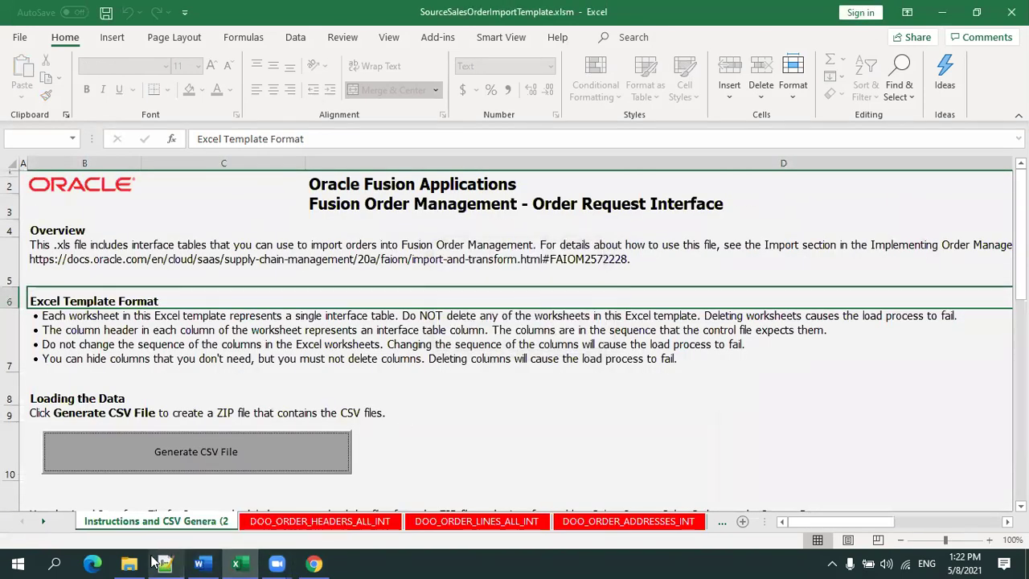
# Switch to Oracle Applications in Chrome and open Scheduled Processes from the home page's Tools apps.
pyautogui.click(314, 564)
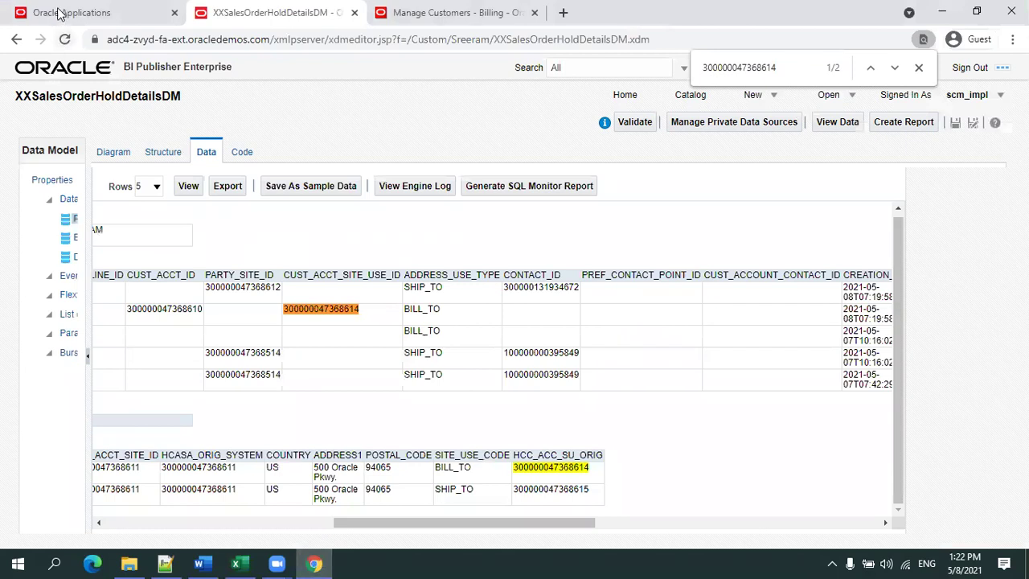
pyautogui.click(61, 13)
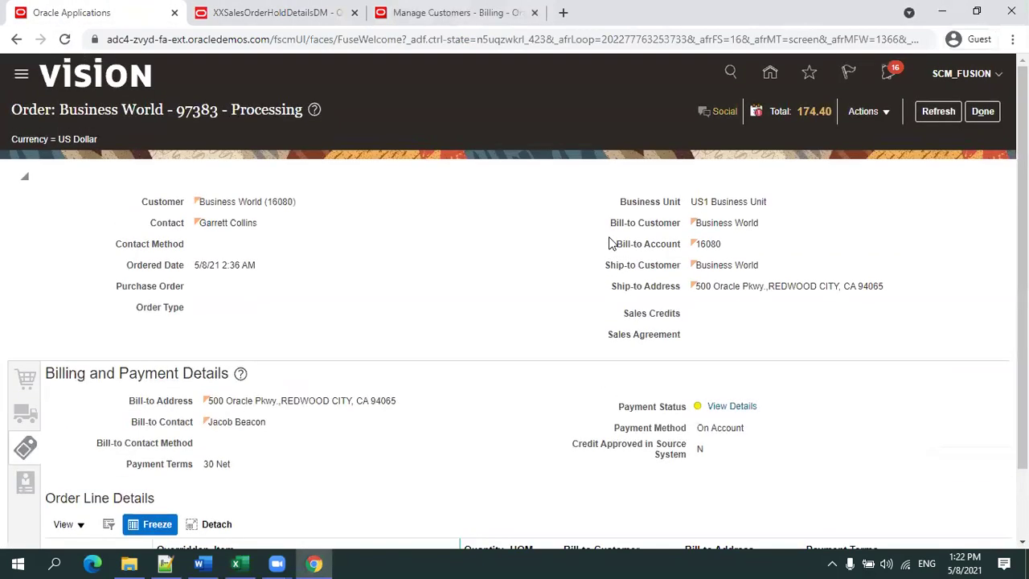
pyautogui.click(770, 77)
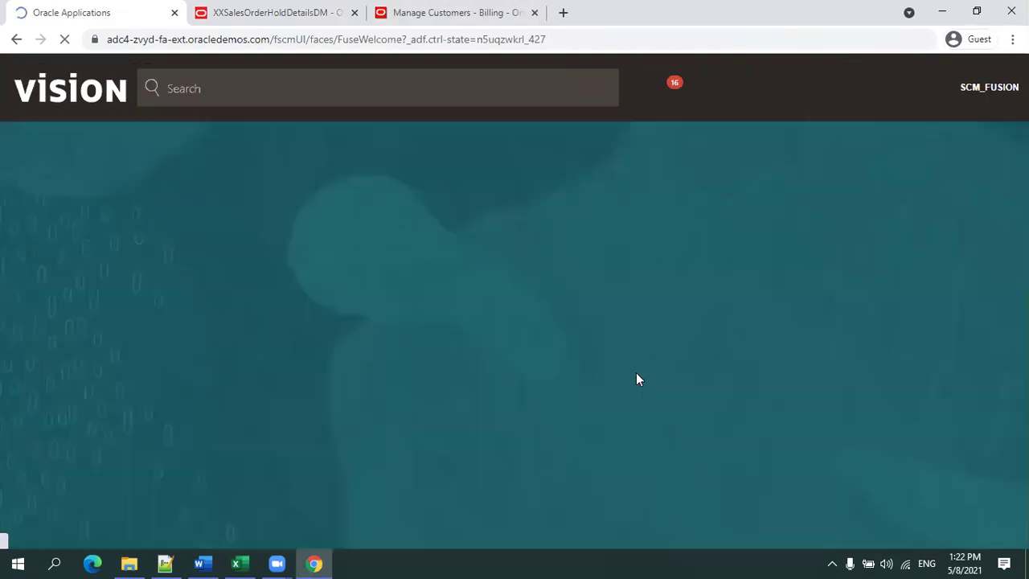
pyautogui.click(828, 229)
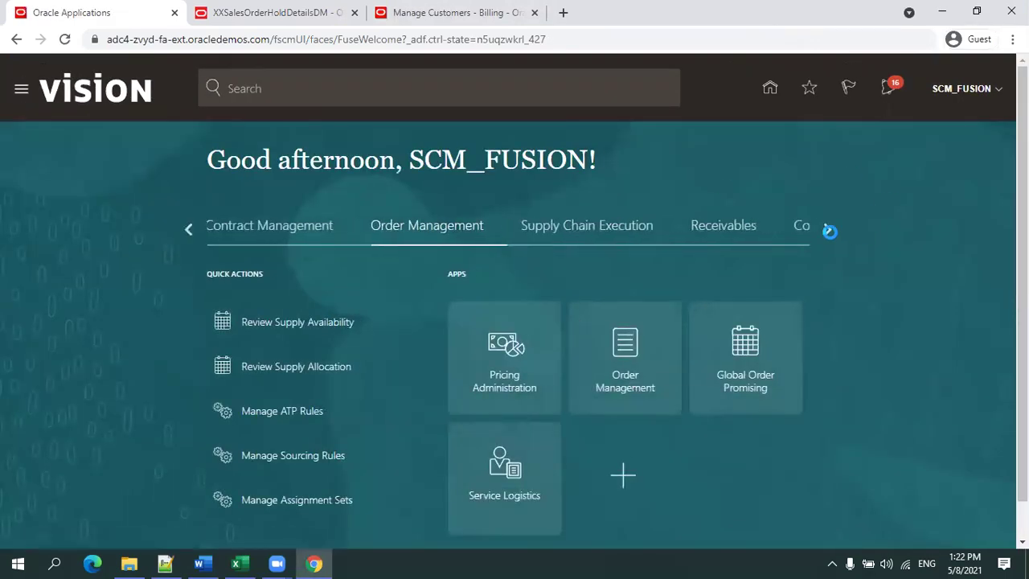
pyautogui.click(828, 229)
pyautogui.click(829, 231)
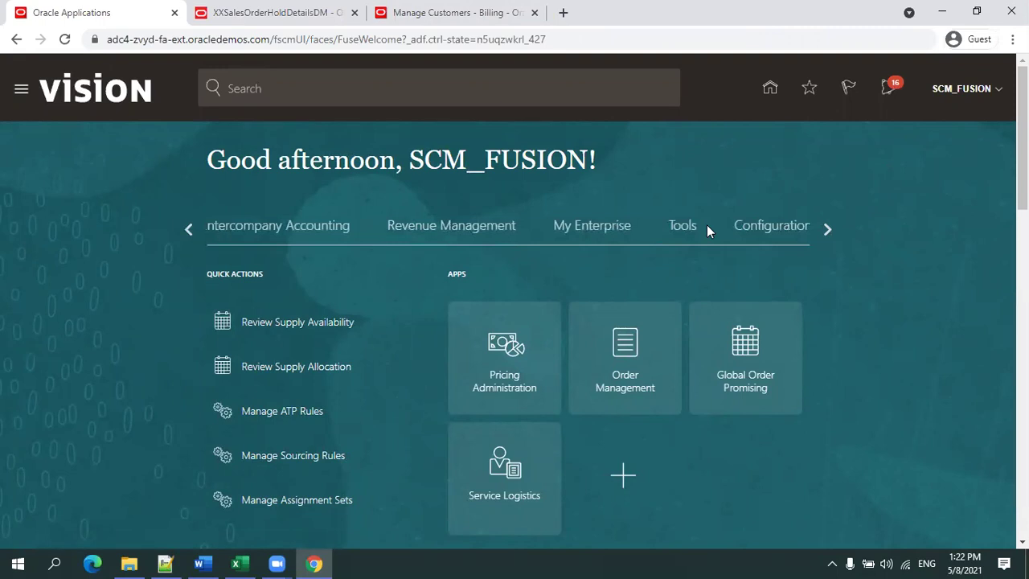
pyautogui.click(672, 229)
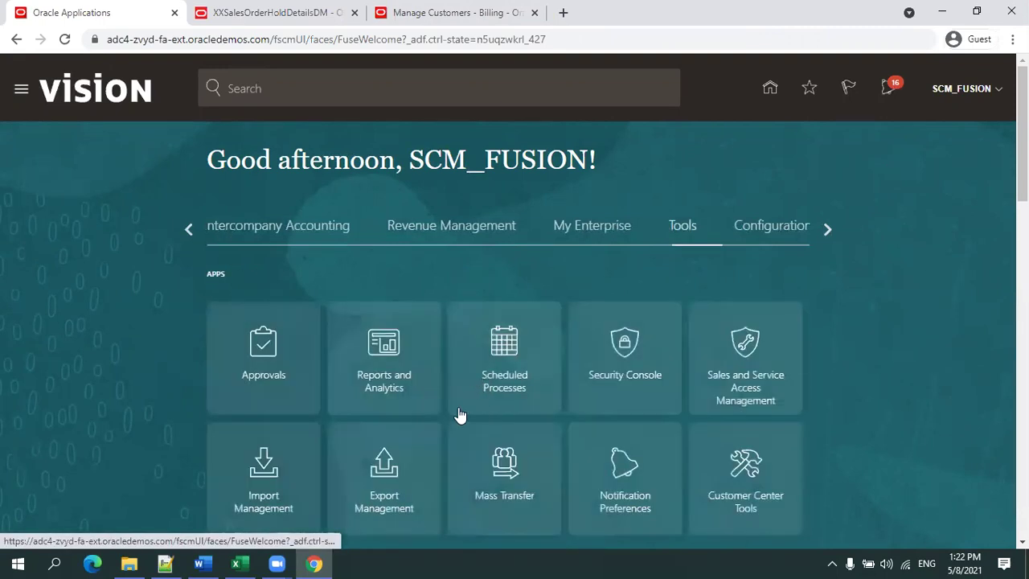
pyautogui.click(515, 334)
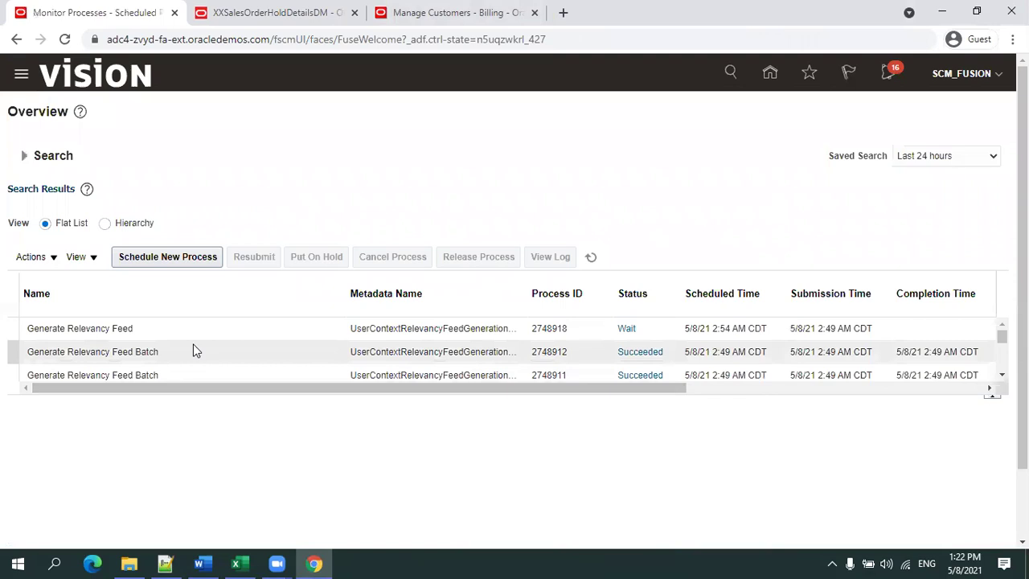
# Start scheduling a new process with the job Load Interface File for Import.
pyautogui.click(208, 255)
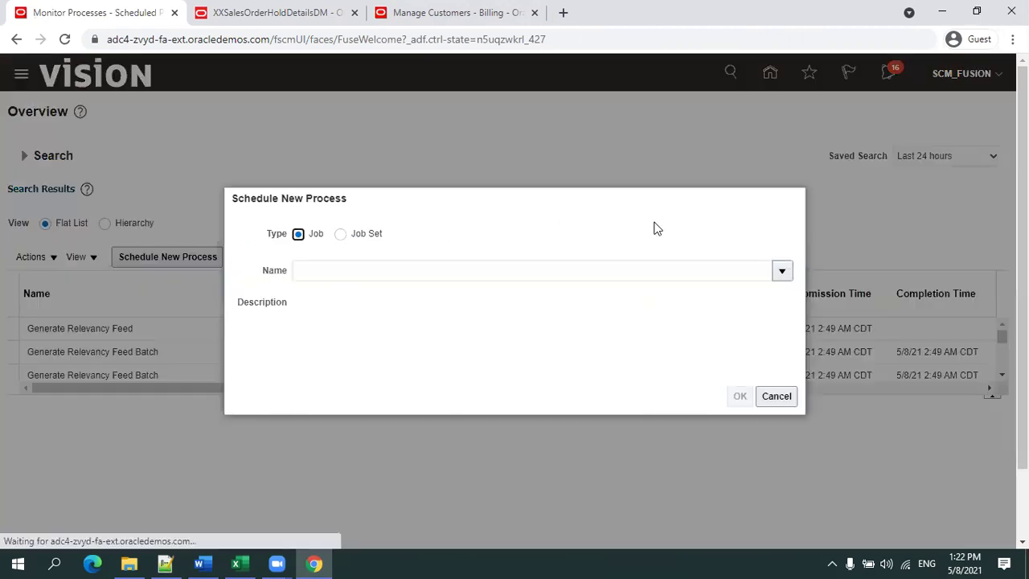
pyautogui.click(782, 272)
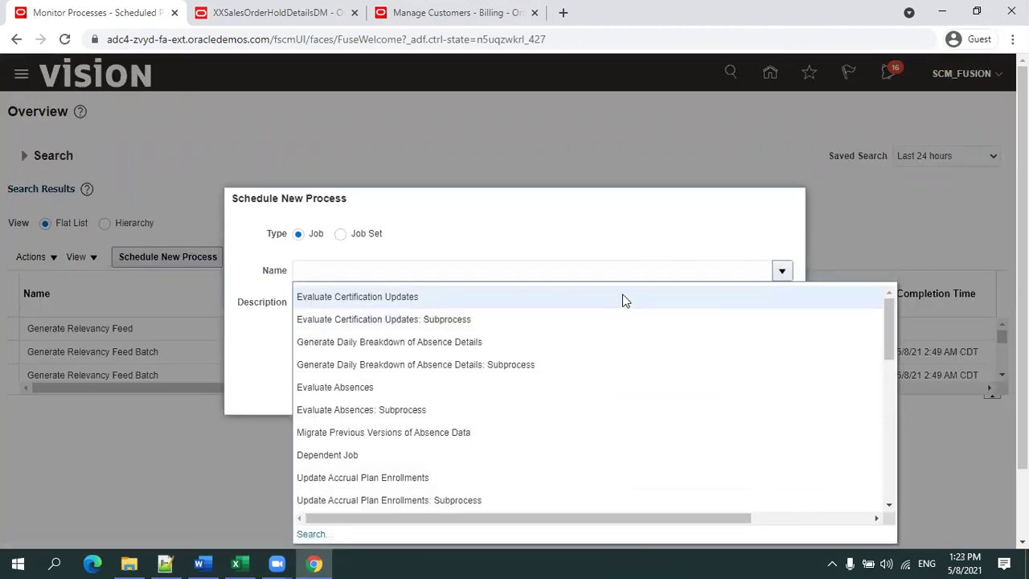
pyautogui.click(620, 297)
pyautogui.press('Home')
pyautogui.write('Loa')
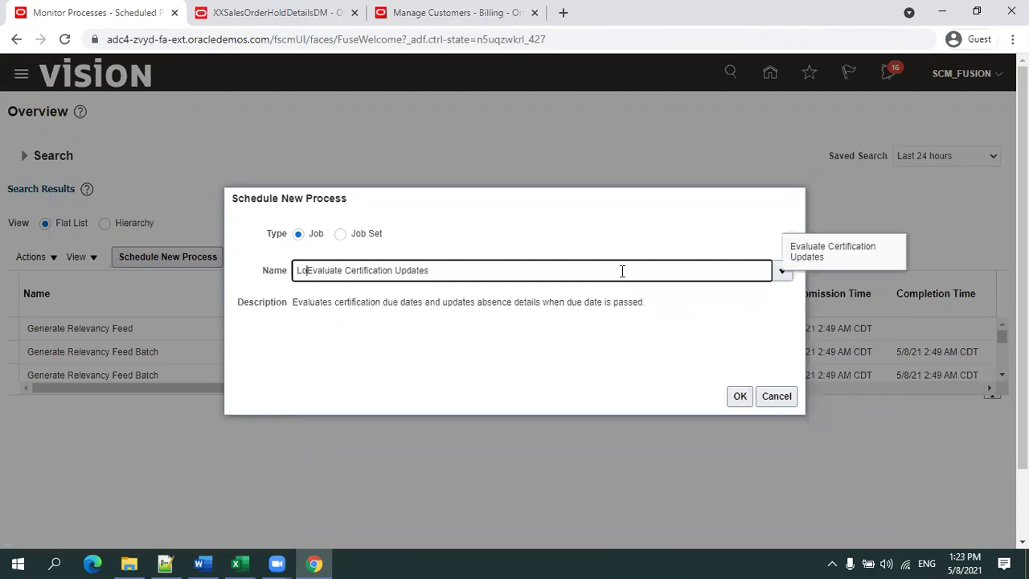
pyautogui.press('Delete')
pyautogui.press('Delete')
pyautogui.press('Delete')
pyautogui.press('Delete')
pyautogui.press('Delete')
pyautogui.press('Delete')
pyautogui.press('Delete')
pyautogui.press('Delete')
pyautogui.press('Delete')
pyautogui.press('Delete')
pyautogui.press('Delete')
pyautogui.press('Delete')
pyautogui.press('Delete')
pyautogui.press('Delete')
pyautogui.press('Delete')
pyautogui.press('Delete')
pyautogui.press('Delete')
pyautogui.press('Delete')
pyautogui.press('Delete')
pyautogui.press('Delete')
pyautogui.press('Delete')
pyautogui.press('Delete')
pyautogui.press('Delete')
pyautogui.press('Delete')
pyautogui.press('Delete')
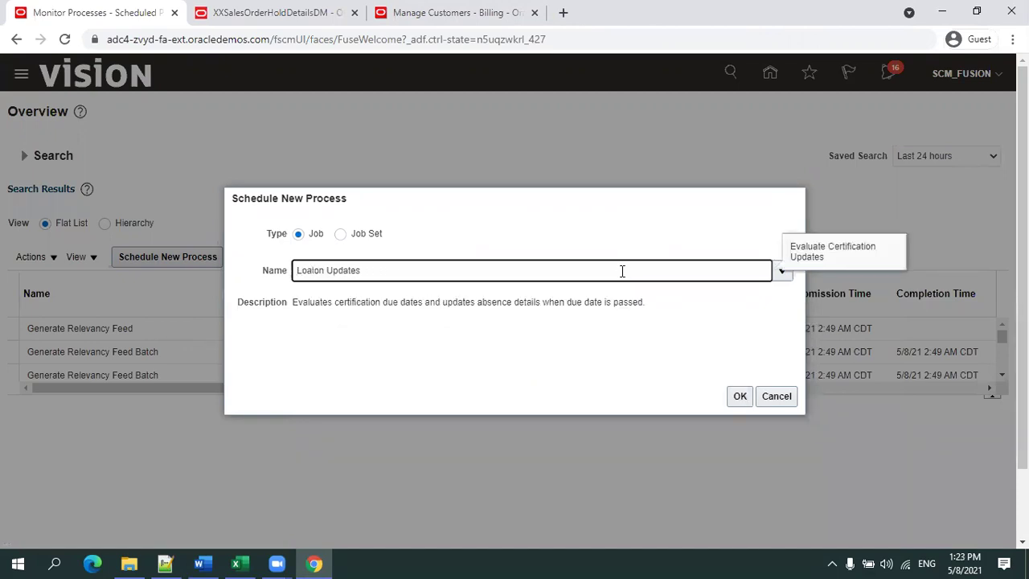
pyautogui.write('d Interface File For Import')
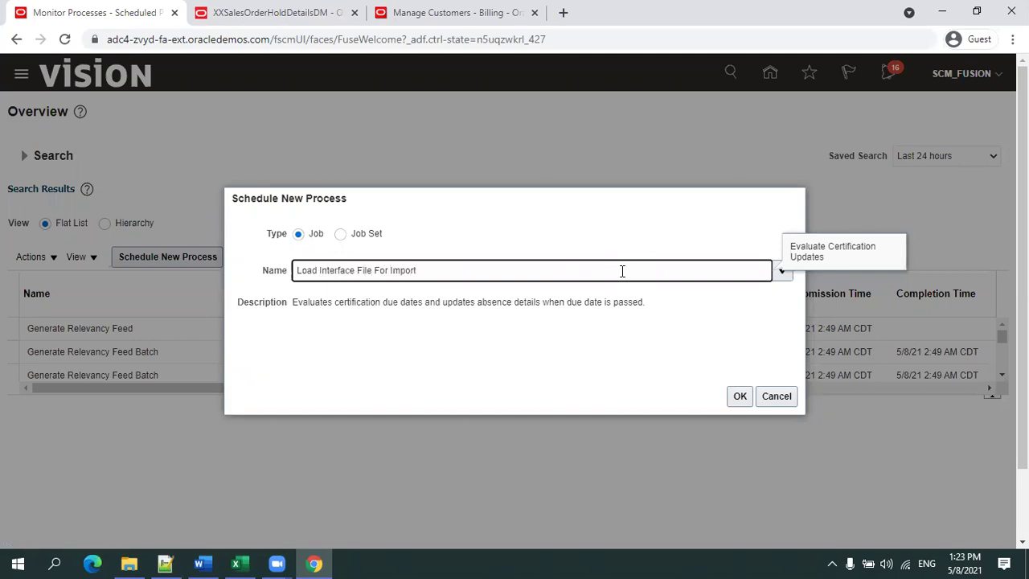
pyautogui.click(608, 302)
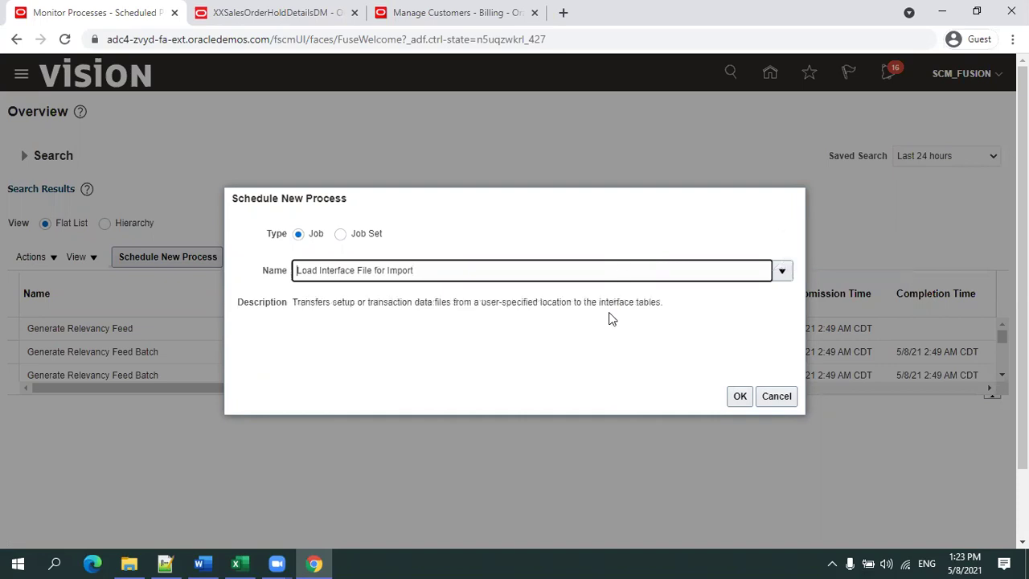
pyautogui.click(740, 399)
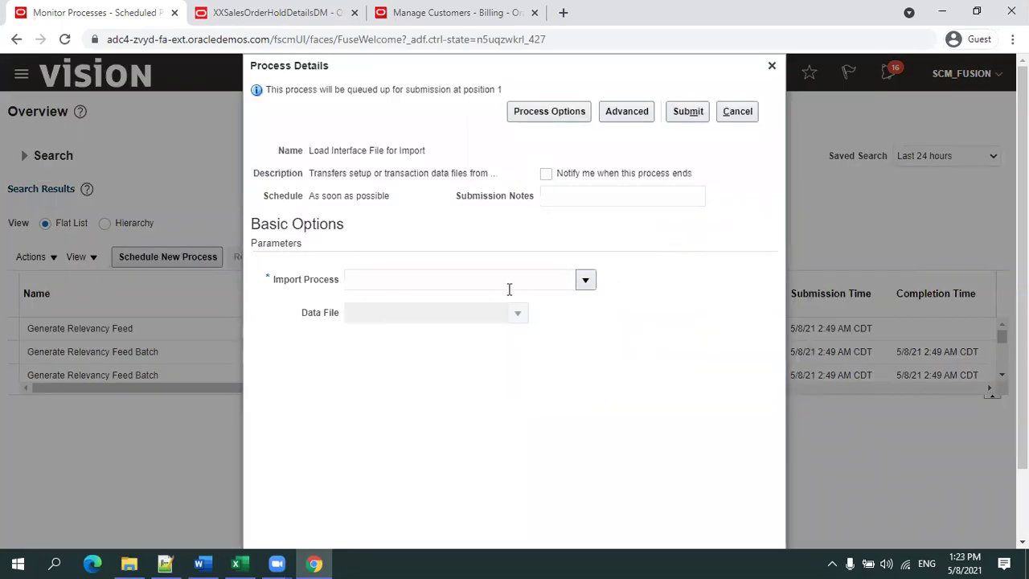
# Search for Import Sales Order and choose Import Sales Orders as the import process to run on the loaded file.
pyautogui.click(509, 280)
pyautogui.write('Import Sales Order')
pyautogui.press('Tab')
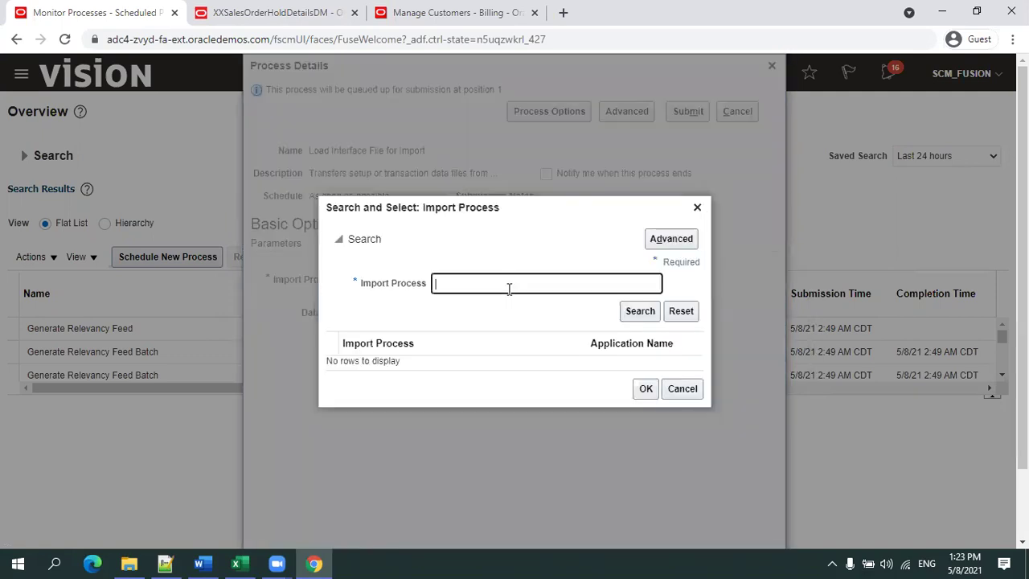
pyautogui.write('Import Sales Order')
pyautogui.click(627, 312)
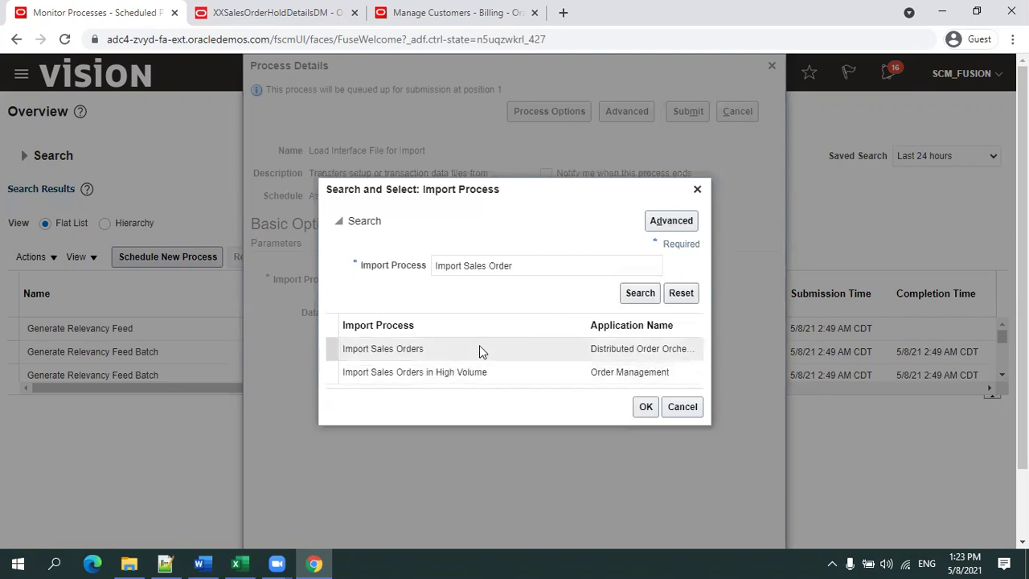
pyautogui.click(479, 348)
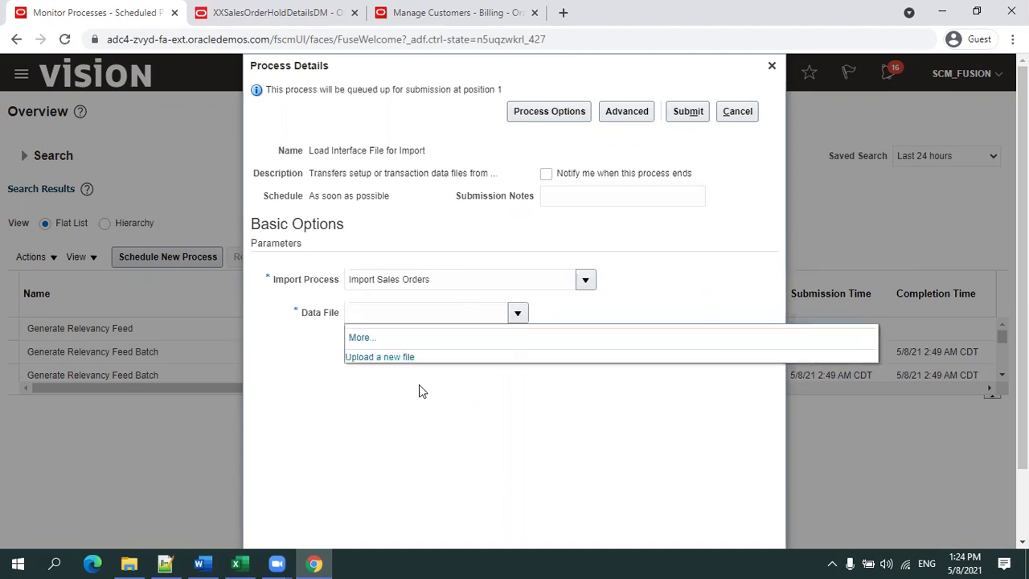
# Upload SourceSalesOrderImport.zip from C:\Sreeram\OracleFusion\FBDI\SalesOrderFBDI as the data file and submit the load process.
pyautogui.click(399, 360)
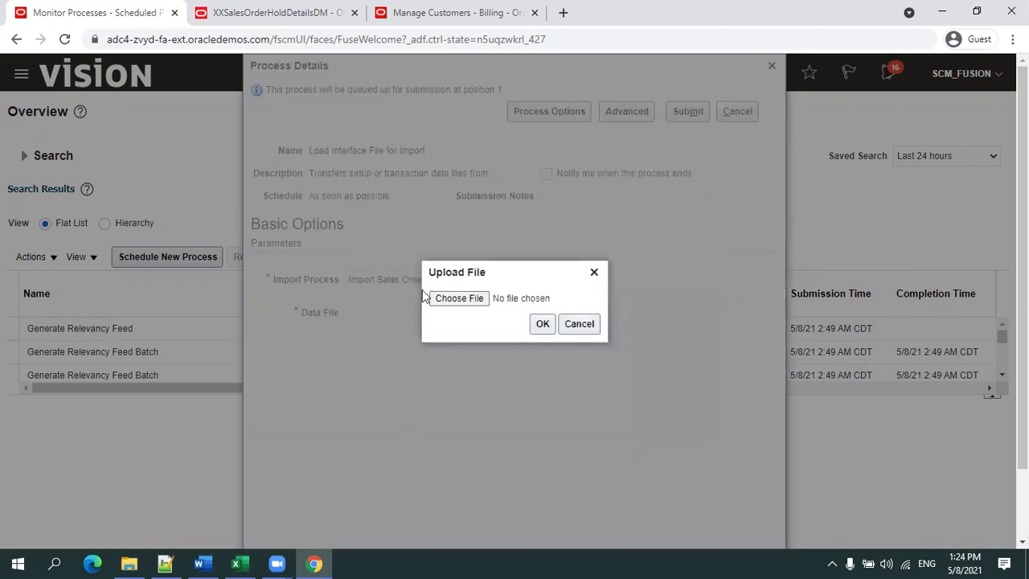
pyautogui.click(465, 298)
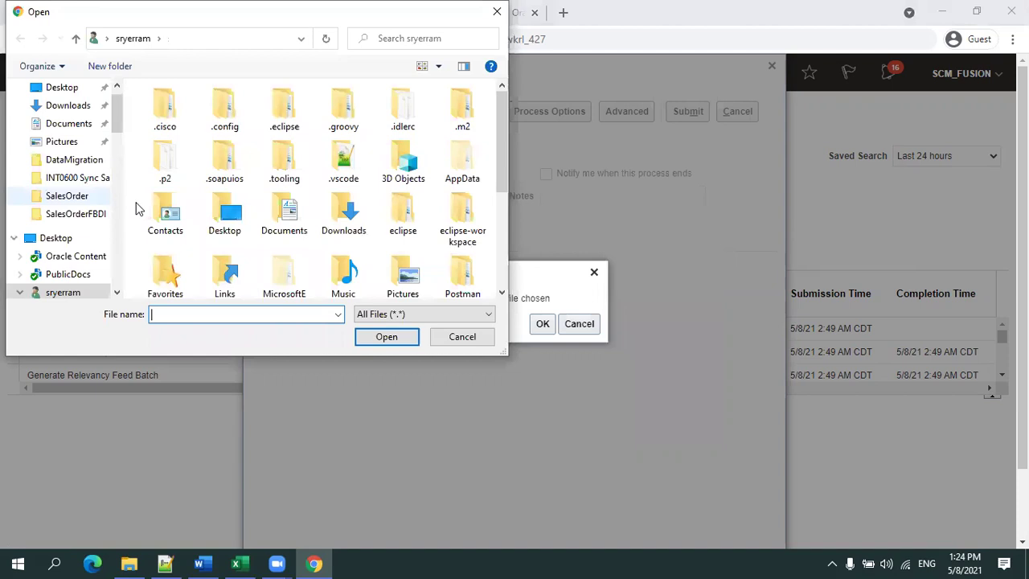
pyautogui.hotkey('alt', 'Tab')
pyautogui.hotkey('alt', 'Tab')
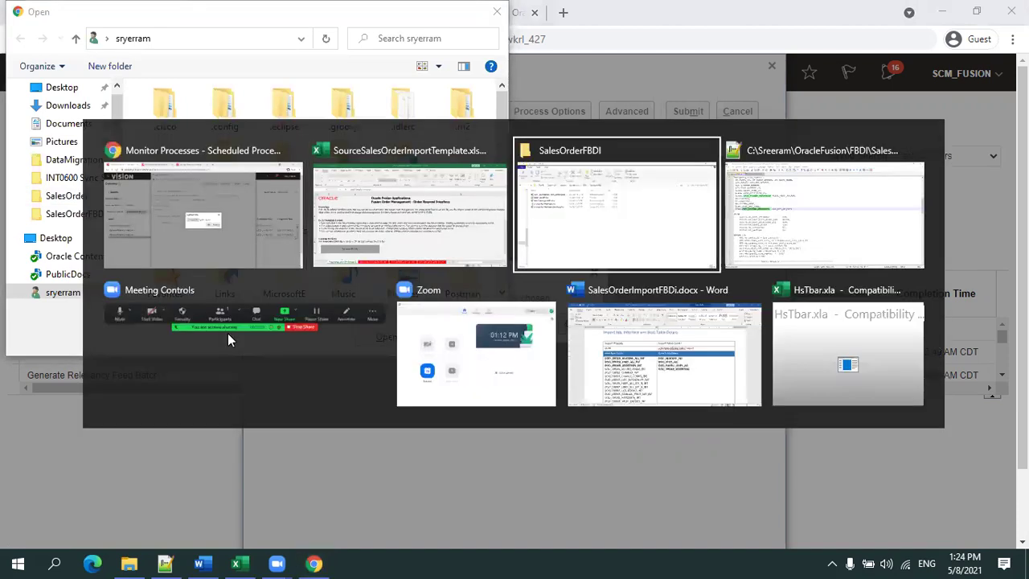
pyautogui.hotkey('alt', 'Tab')
pyautogui.write('C:\\Sreeram\\OracleFusion\\FBDI\\SalesOrderFBDI')
pyautogui.press('Return')
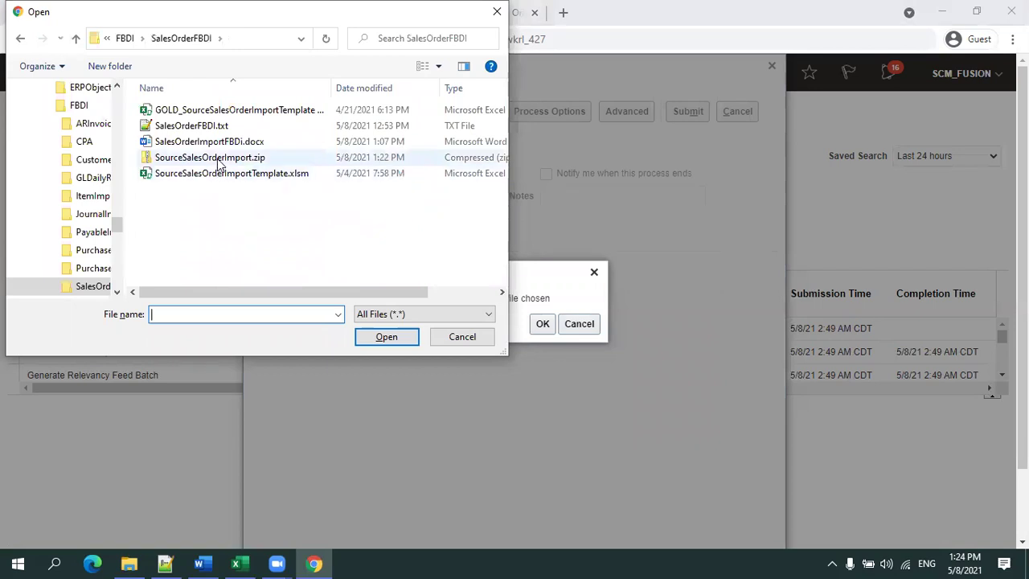
pyautogui.doubleClick(217, 157)
pyautogui.click(540, 325)
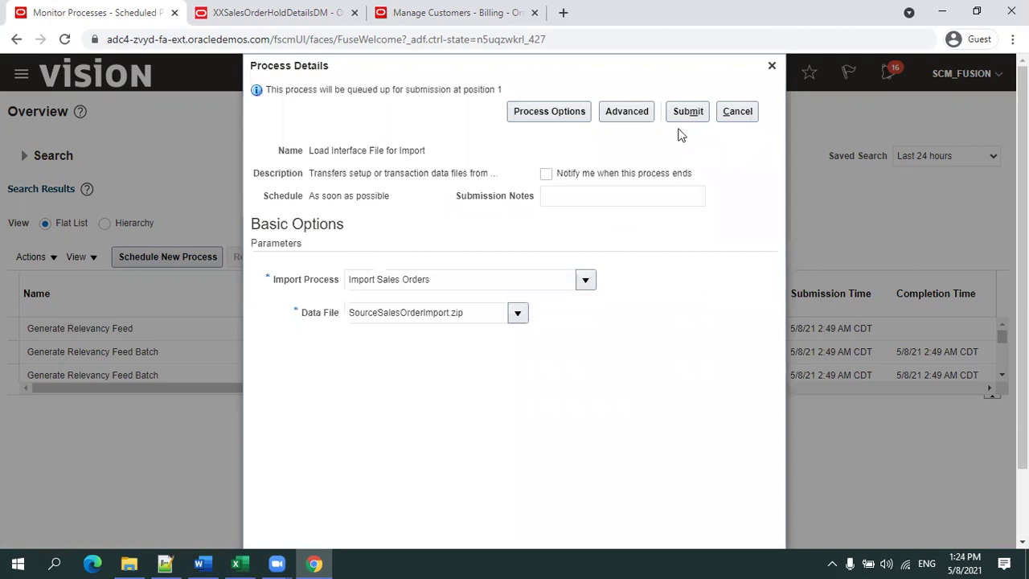
pyautogui.click(683, 117)
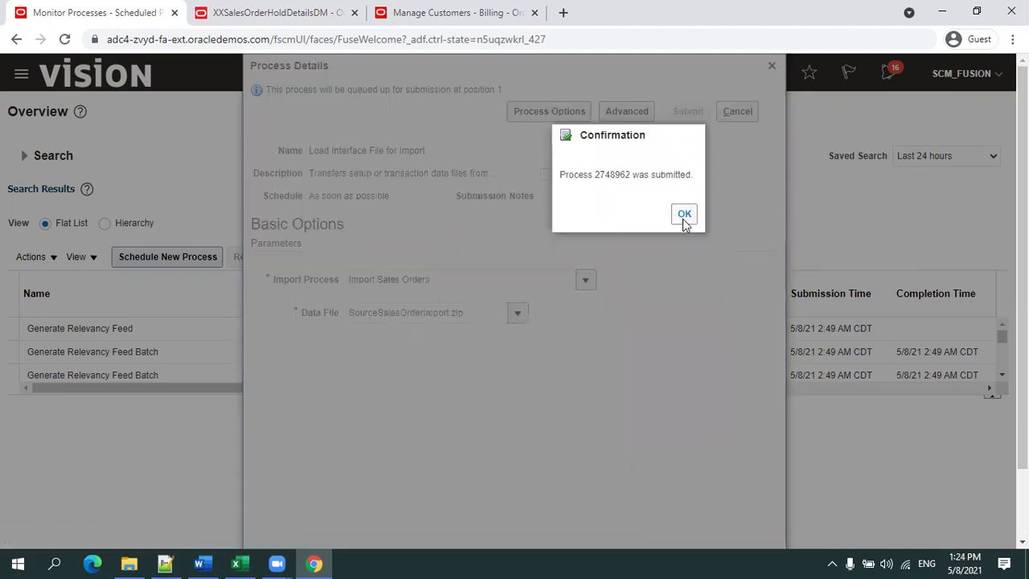
pyautogui.click(683, 215)
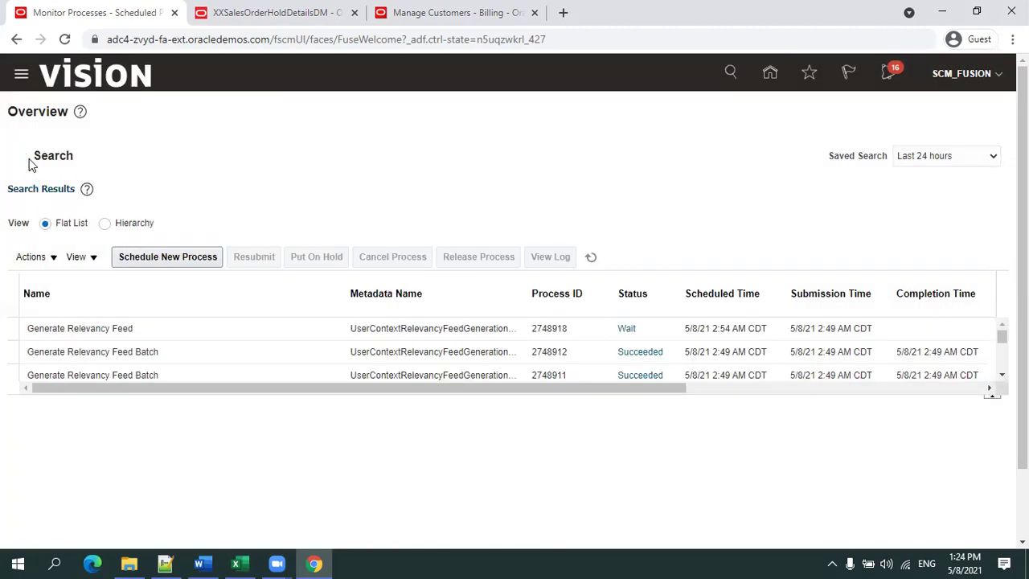
# Search the scheduled processes for those submitted by SCM_iMPL and refresh the results to check the load status.
pyautogui.click(26, 158)
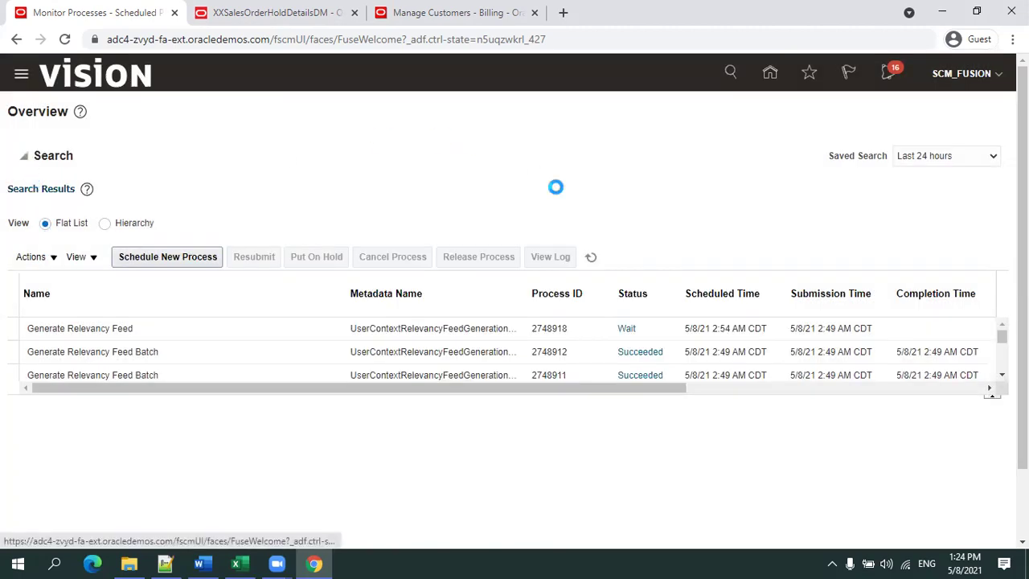
pyautogui.click(658, 248)
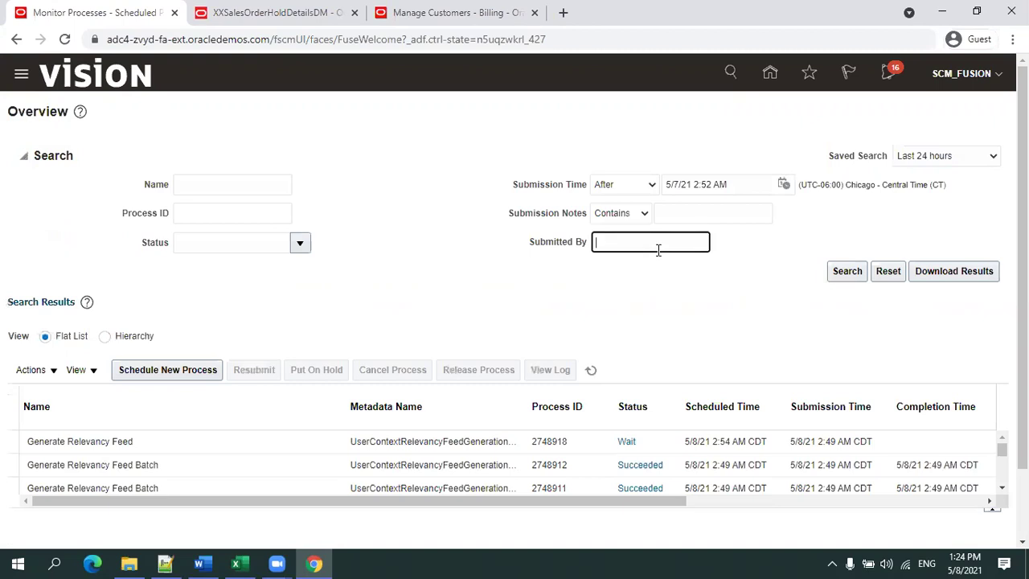
pyautogui.write('SCM_IMPL')
pyautogui.click(833, 270)
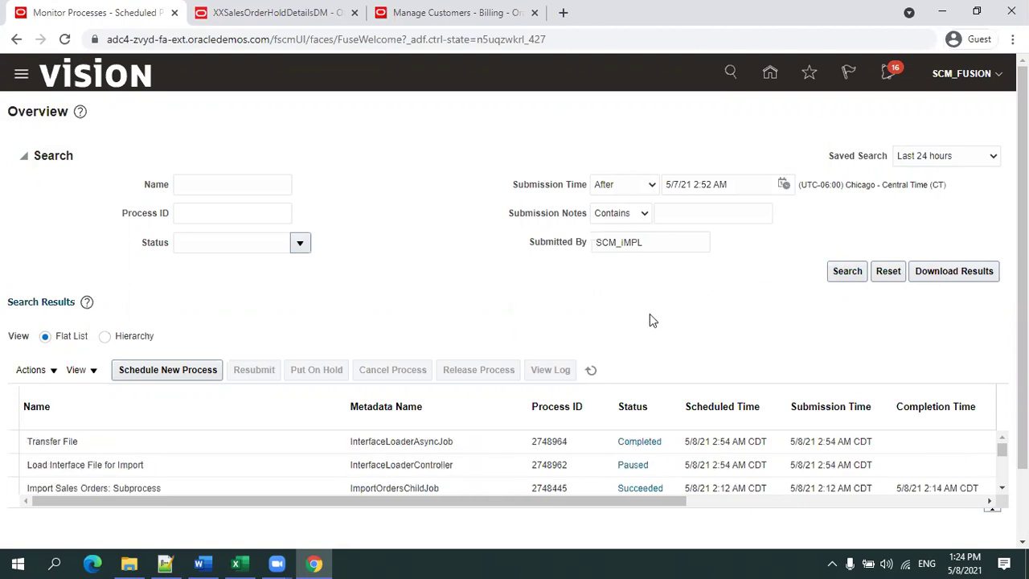
pyautogui.click(592, 370)
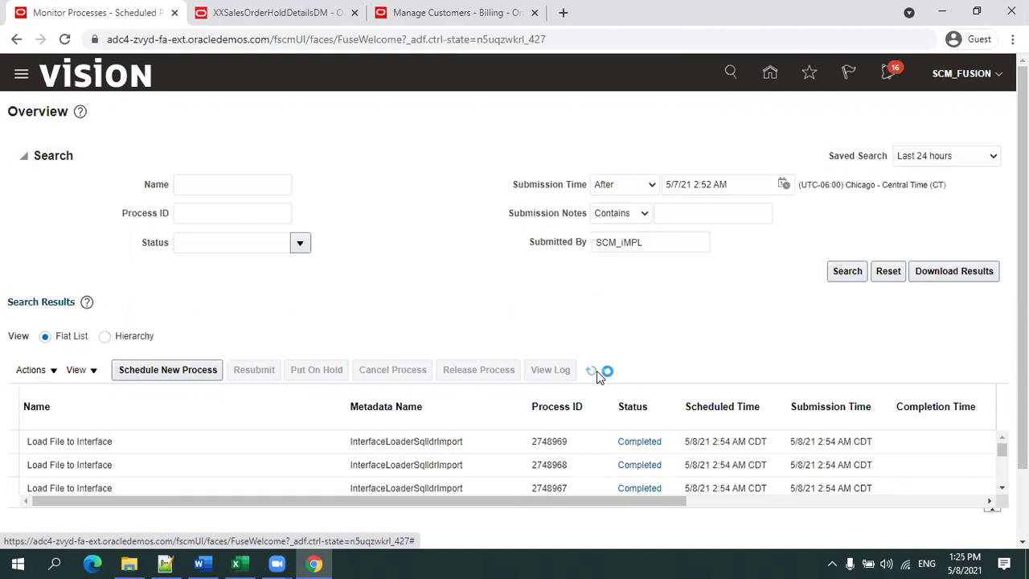
# Switch to the import template in Excel, view the DOO_ORDER_HEADERS_ALL_INT sheet, and return to Scheduled Processes in Chrome.
pyautogui.click(239, 563)
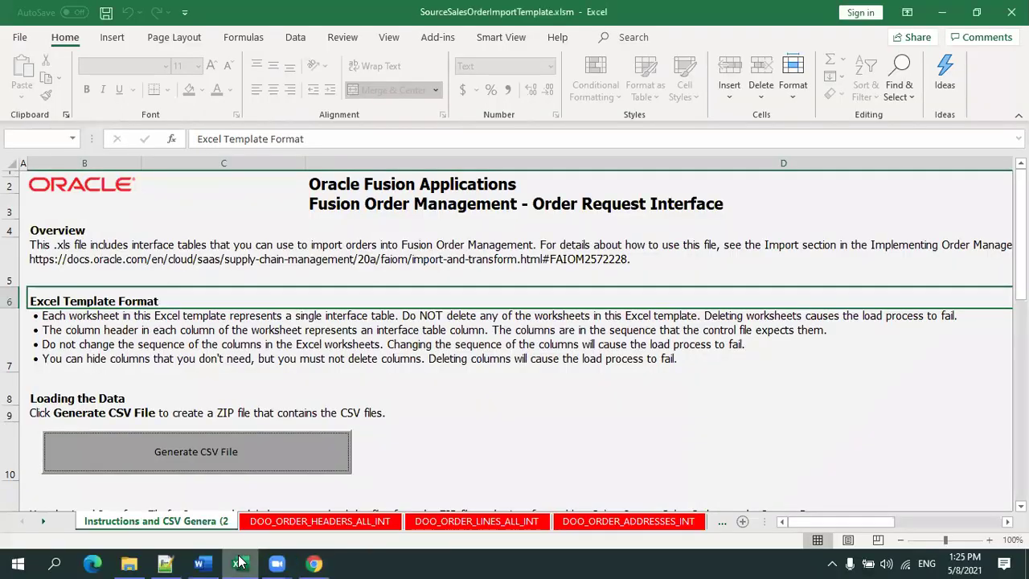
pyautogui.click(294, 523)
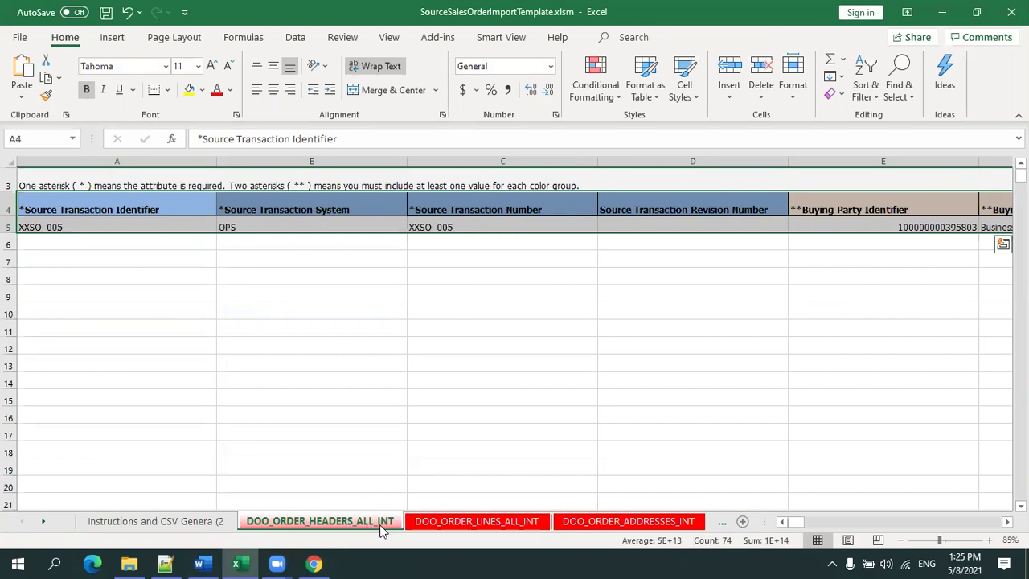
pyautogui.click(313, 562)
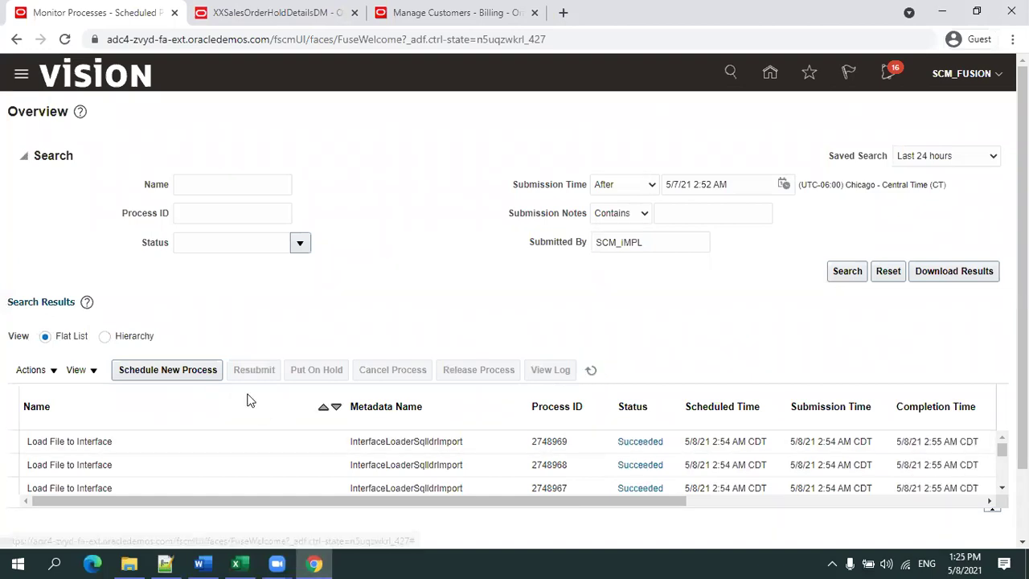
# Start scheduling another new process, replacing the job name with Import Sales Orders.
pyautogui.click(179, 373)
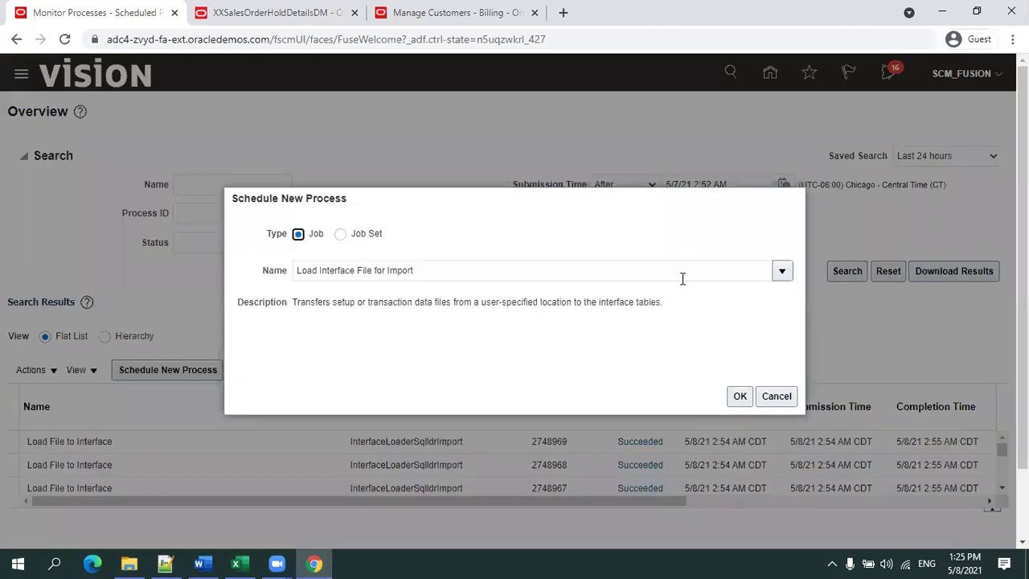
pyautogui.press('BackSpace')
pyautogui.write('I')
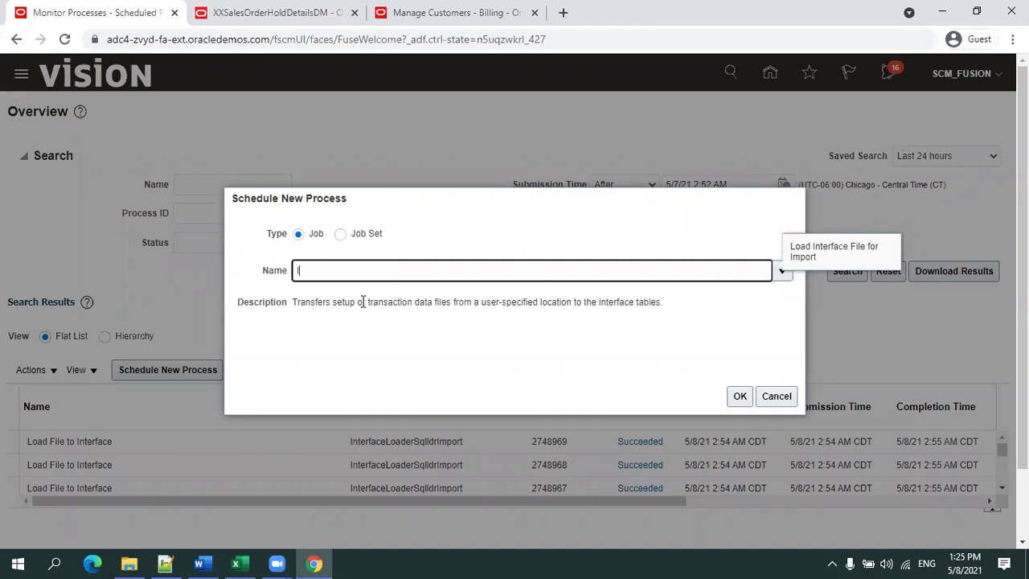
pyautogui.write('mport Sales Order')
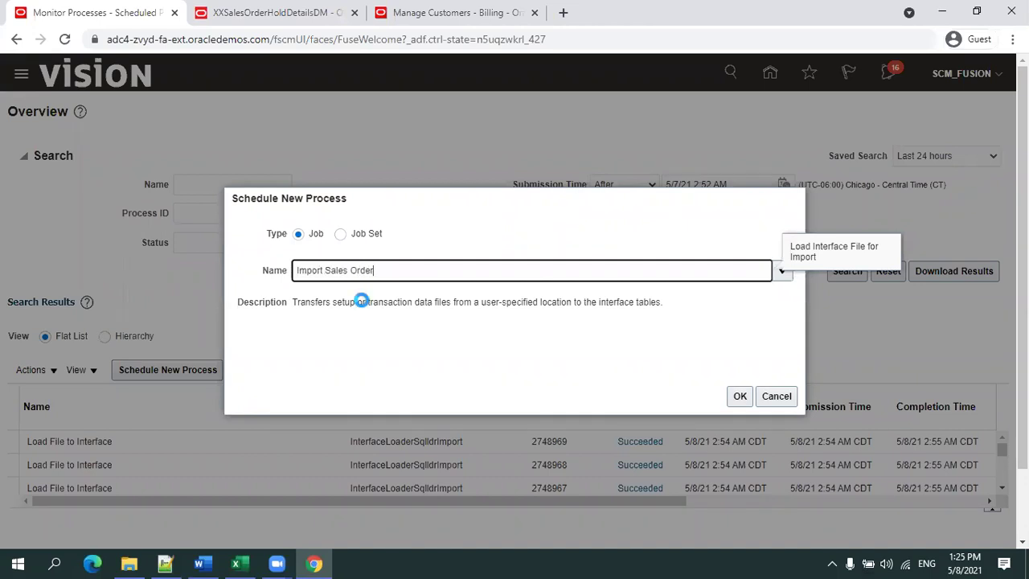
pyautogui.press('Tab')
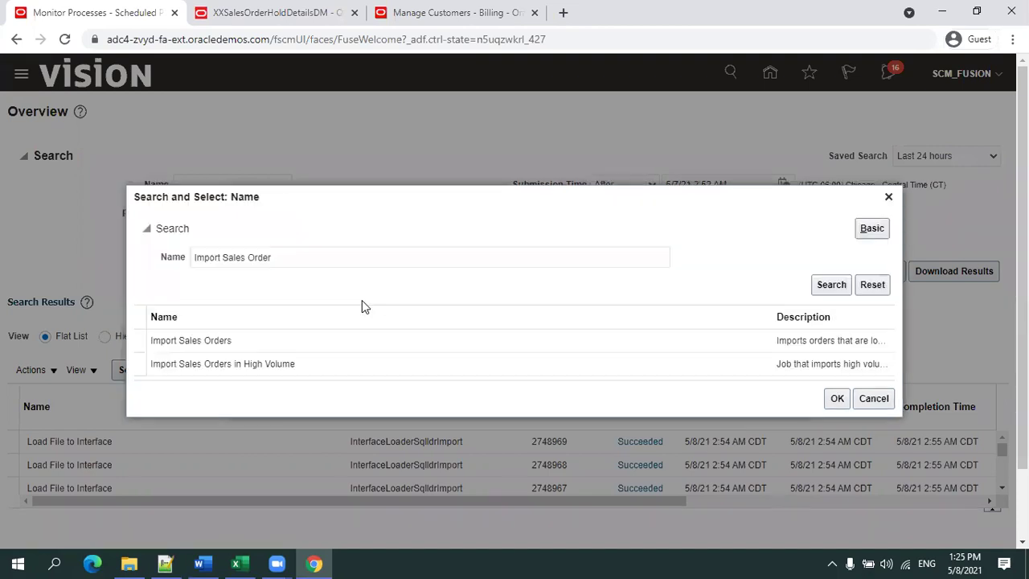
pyautogui.click(236, 372)
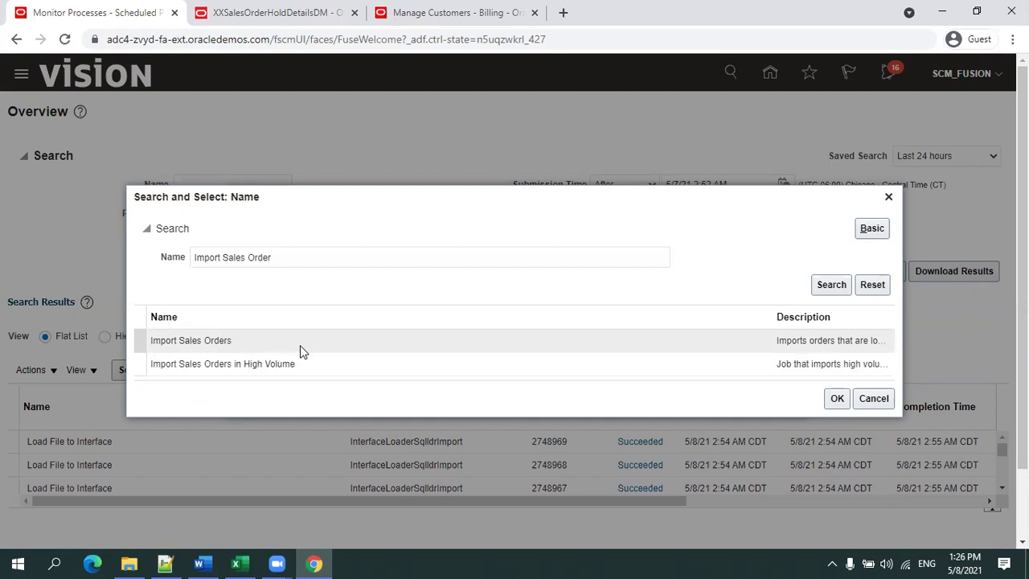
pyautogui.click(300, 349)
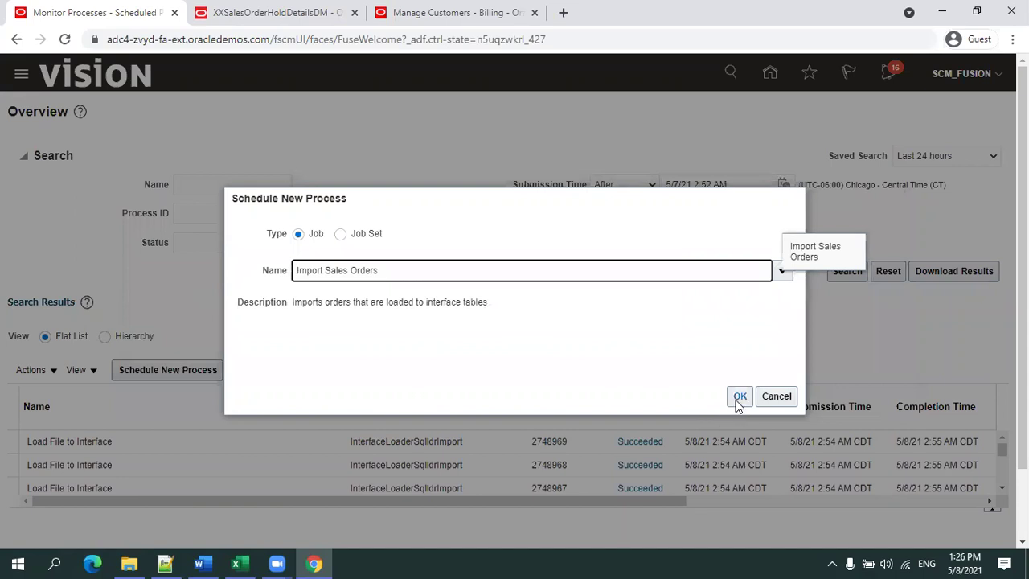
pyautogui.click(737, 397)
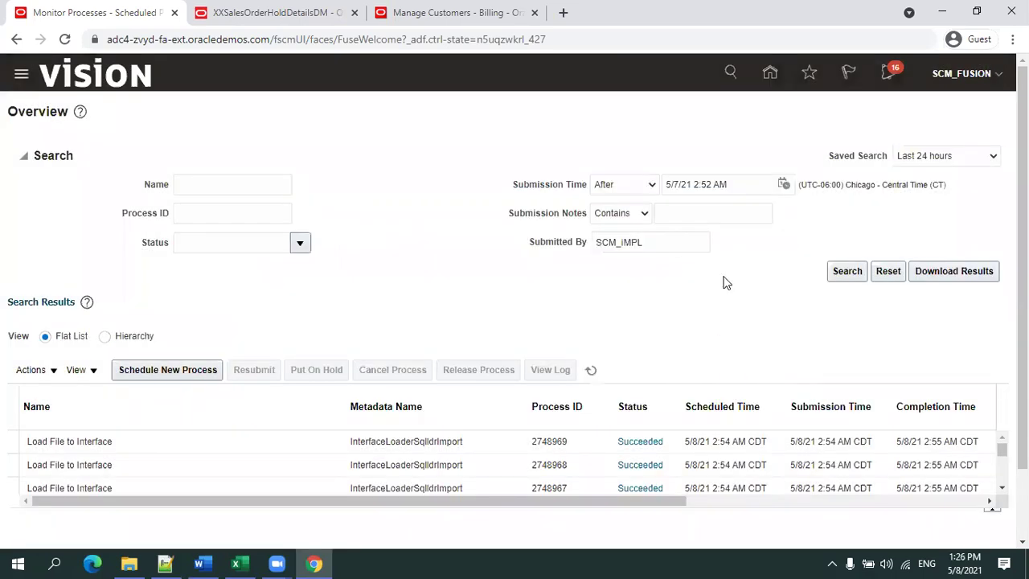
# Set the source system to Oracle Fusion Order Orchestration And Planning and submit the Import Sales Orders process.
pyautogui.click(665, 322)
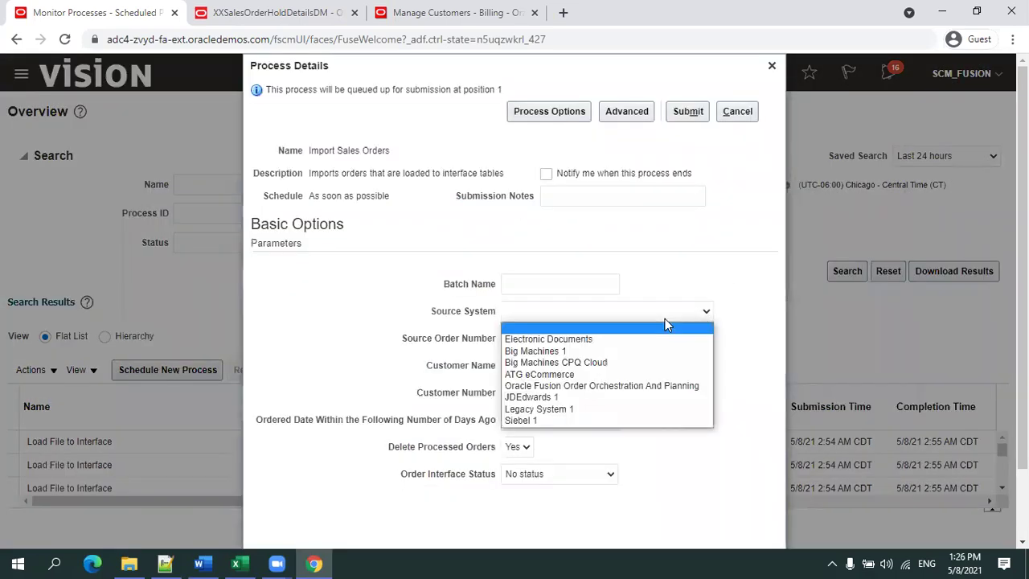
pyautogui.click(644, 389)
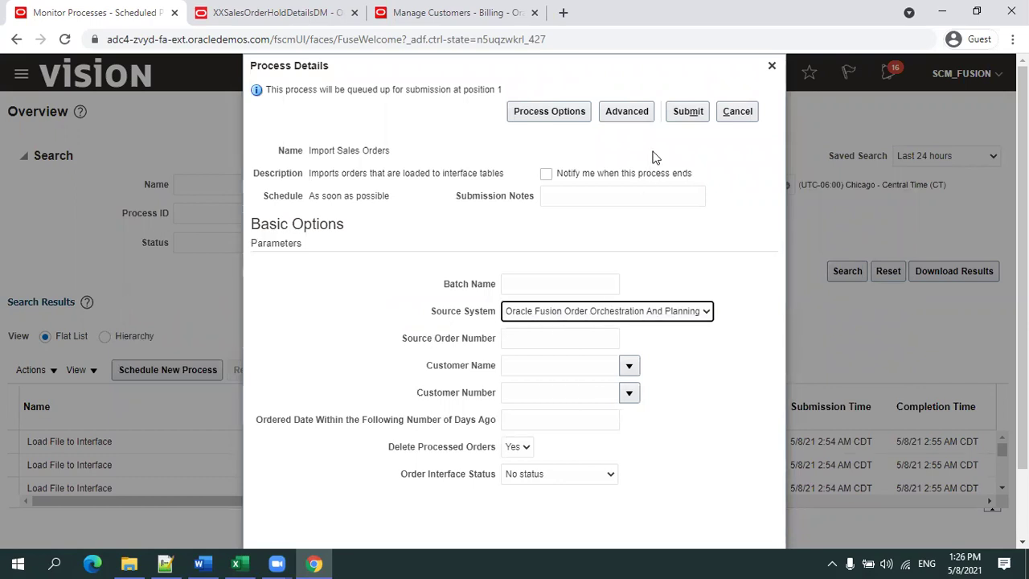
pyautogui.click(683, 120)
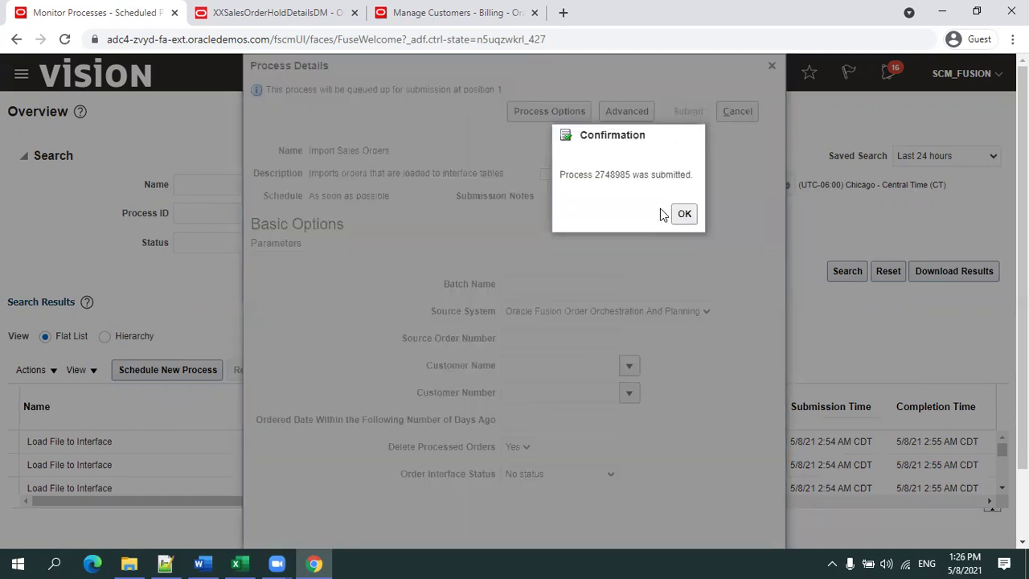
pyautogui.click(684, 214)
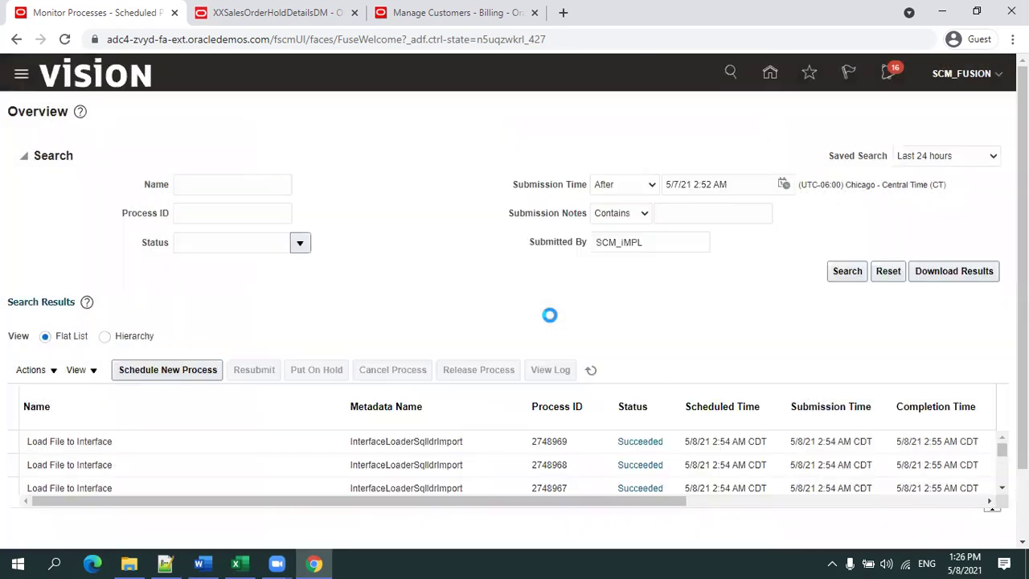
# Refresh the scheduled processes list and view the XXSalesOrderHoldDetailsDM data model's output as a table.
pyautogui.click(591, 371)
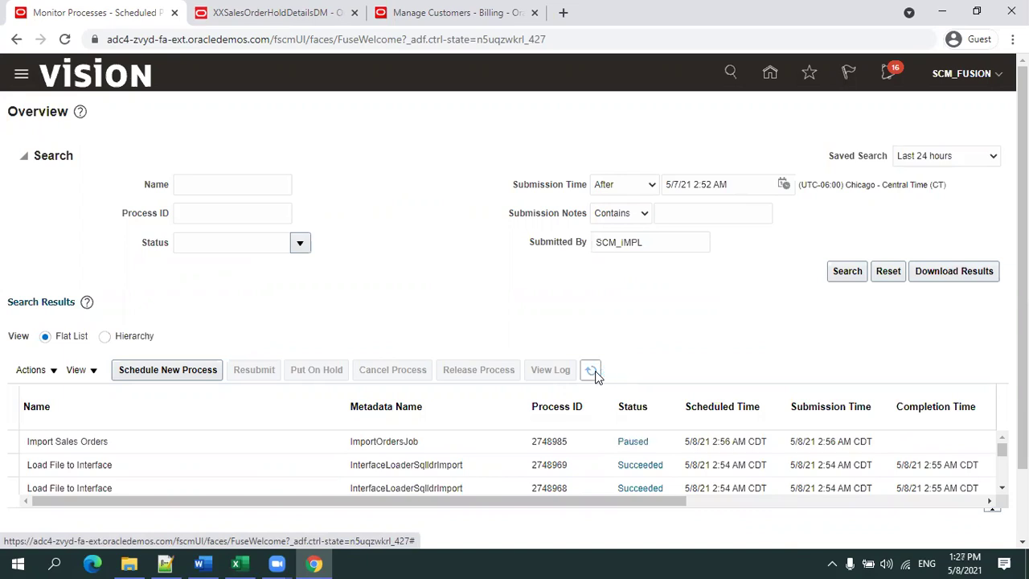
pyautogui.click(241, 13)
pyautogui.click(115, 152)
pyautogui.click(205, 161)
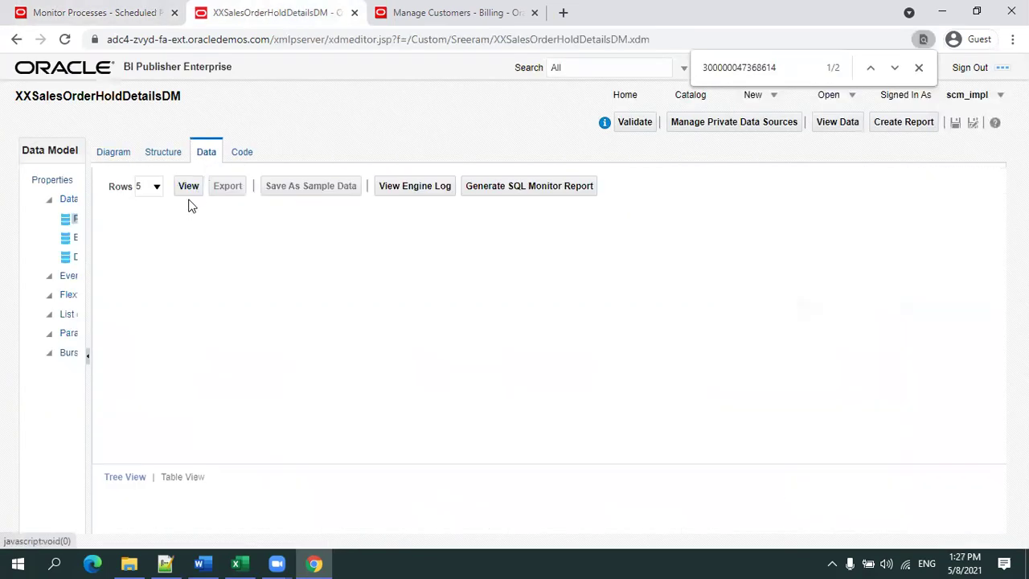
pyautogui.click(188, 187)
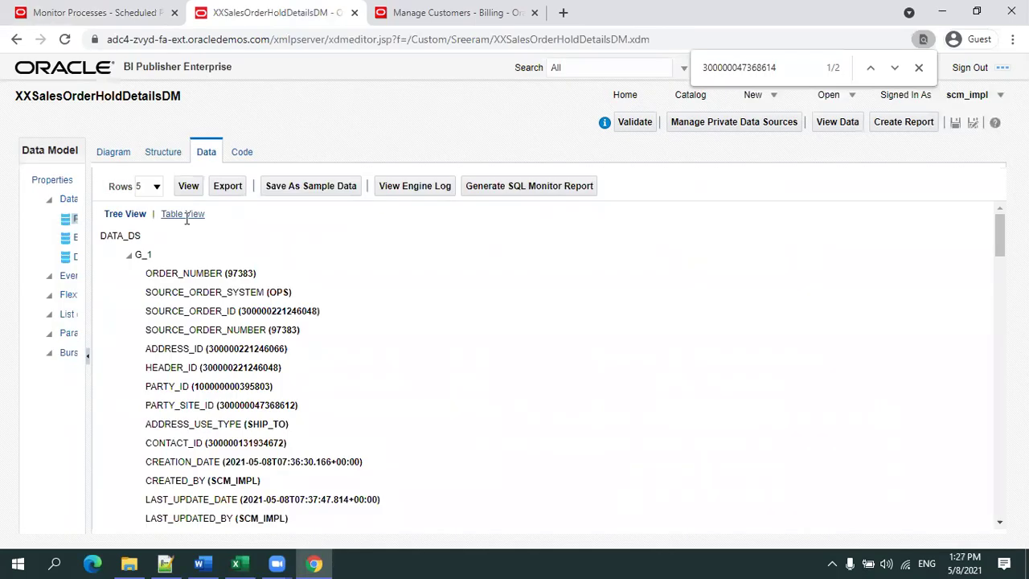
pyautogui.click(186, 215)
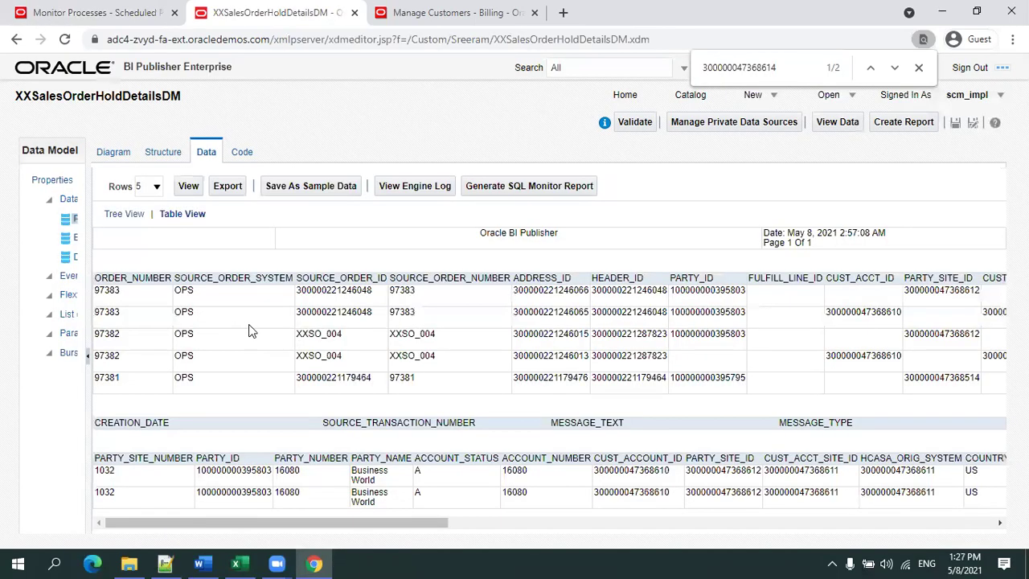
# Rerun the data model output to check for the newly imported order, and refresh the Import Sales Orders status in Scheduled Processes.
pyautogui.doubleClick(331, 333)
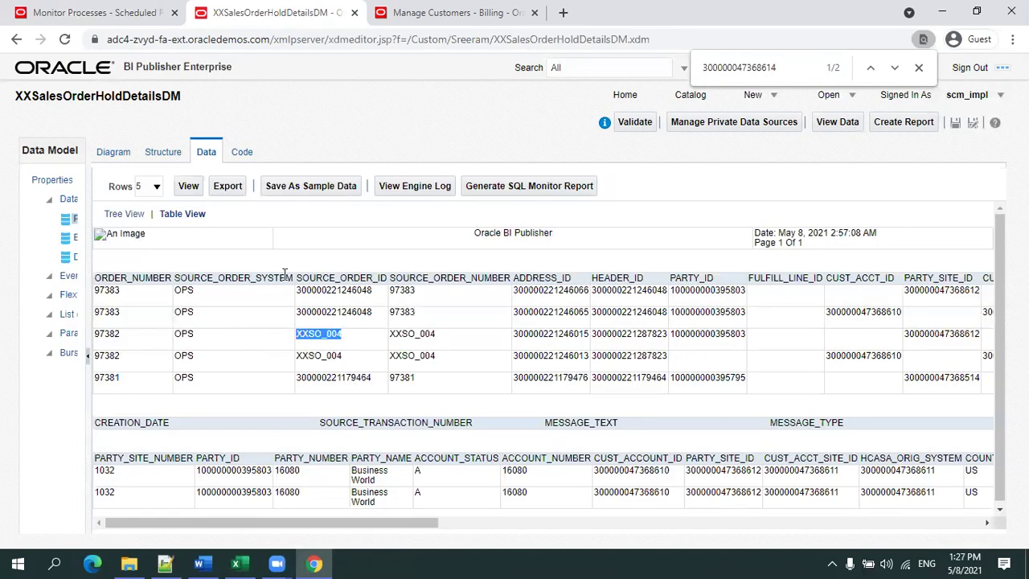
pyautogui.click(188, 187)
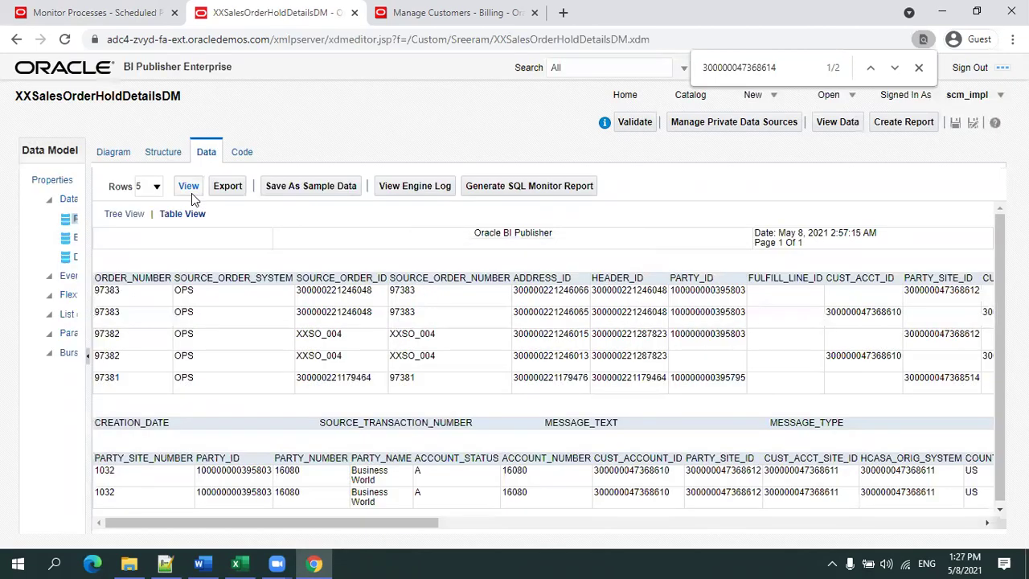
pyautogui.click(189, 190)
pyautogui.click(190, 188)
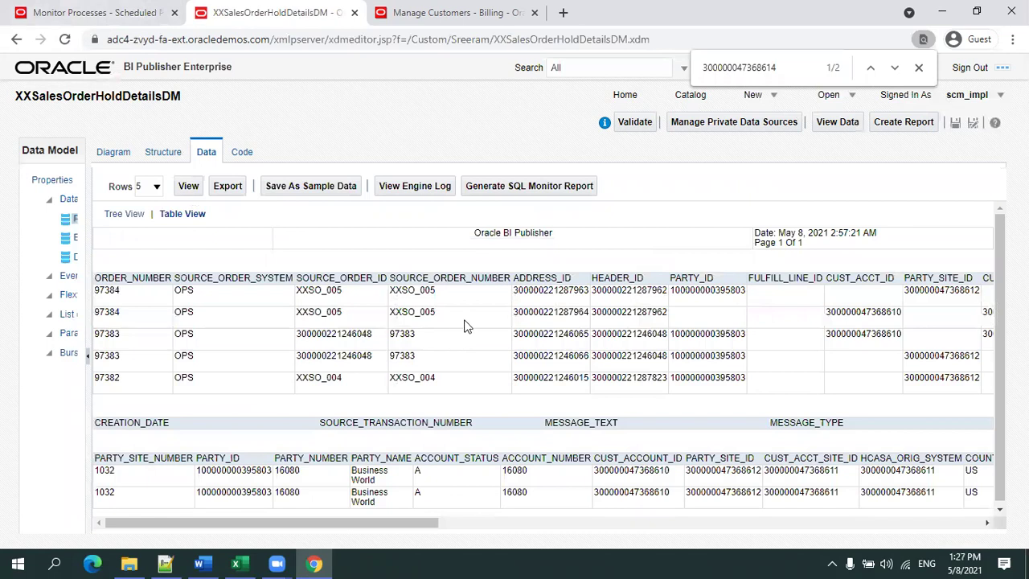
pyautogui.click(111, 13)
pyautogui.click(591, 370)
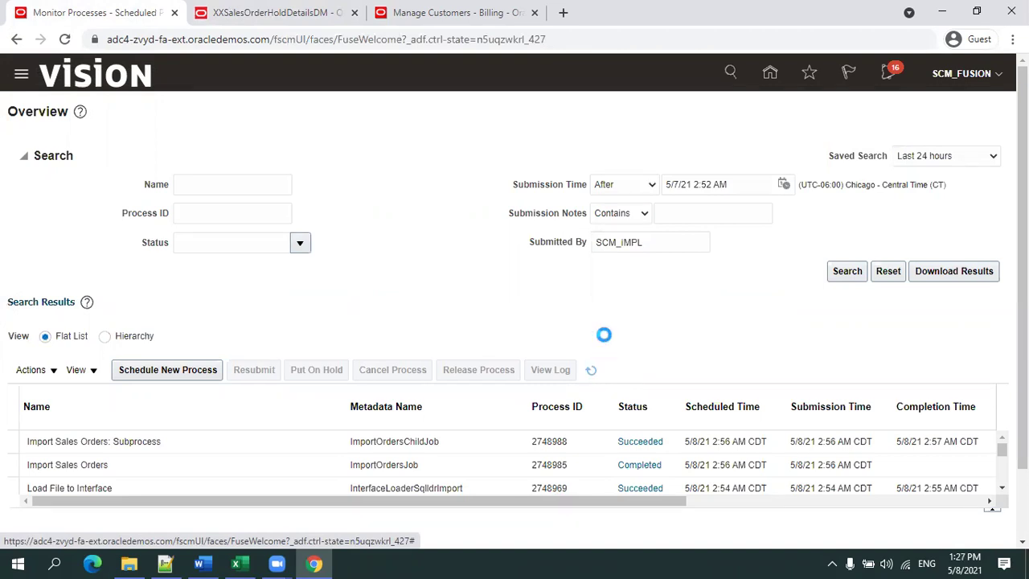
# Go to the Fusion home page and pick up the newly imported order's number from the data model output.
pyautogui.click(770, 72)
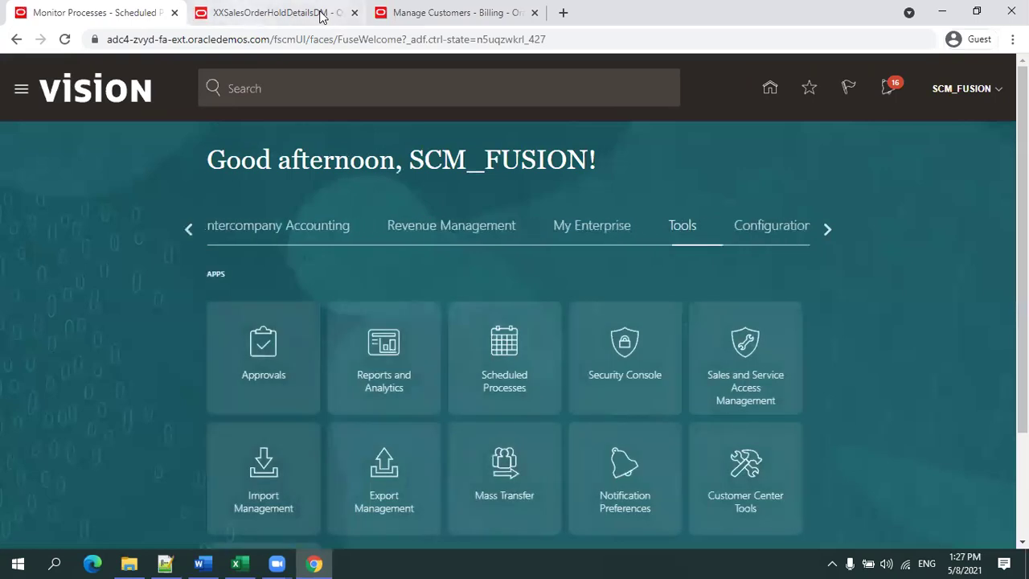
pyautogui.click(322, 12)
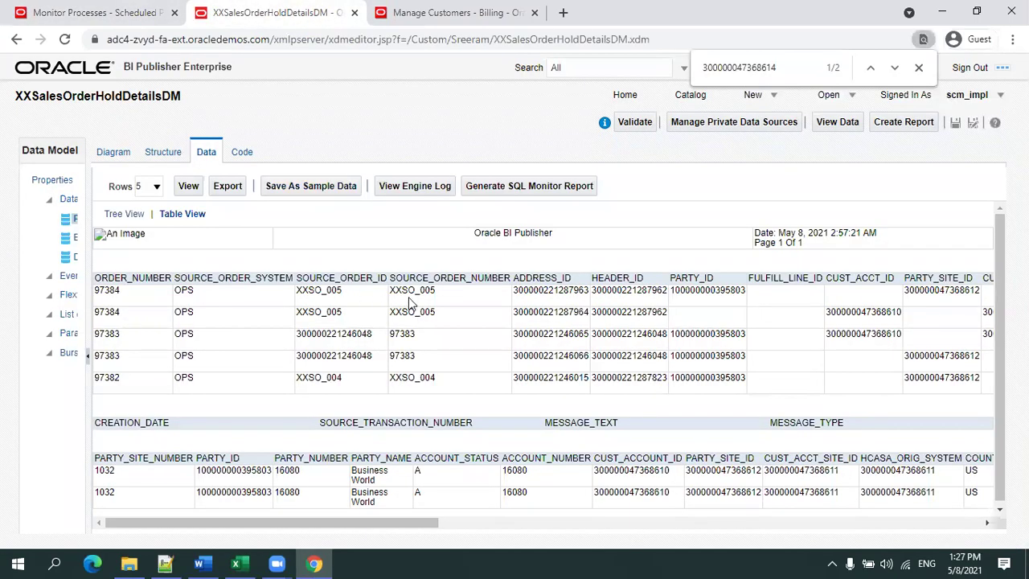
pyautogui.doubleClick(116, 294)
pyautogui.hotkey('ctrl', 'shift', 'Tab')
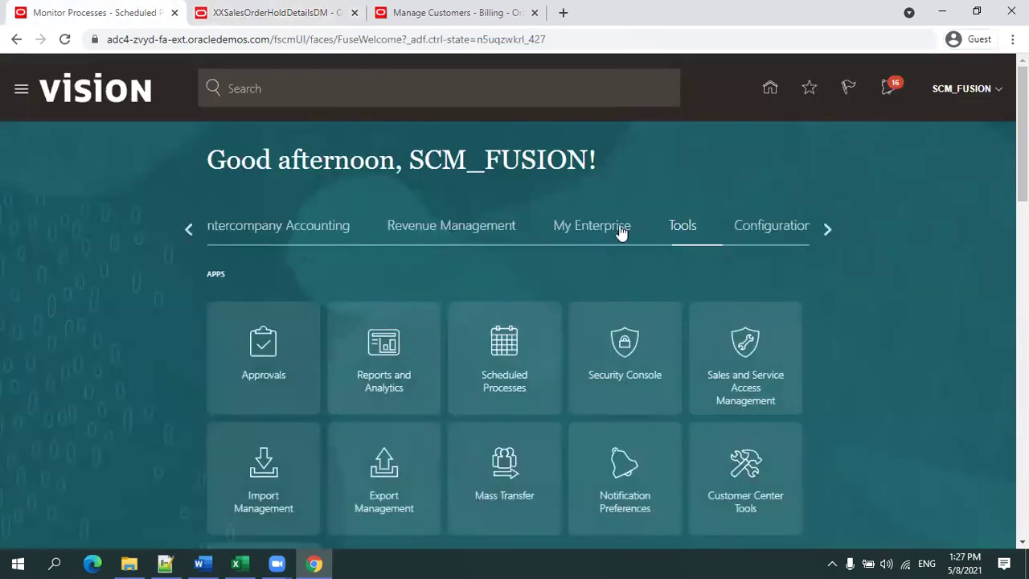
# Open the Order Management work area from the Fusion home page.
pyautogui.click(190, 229)
pyautogui.click(190, 229)
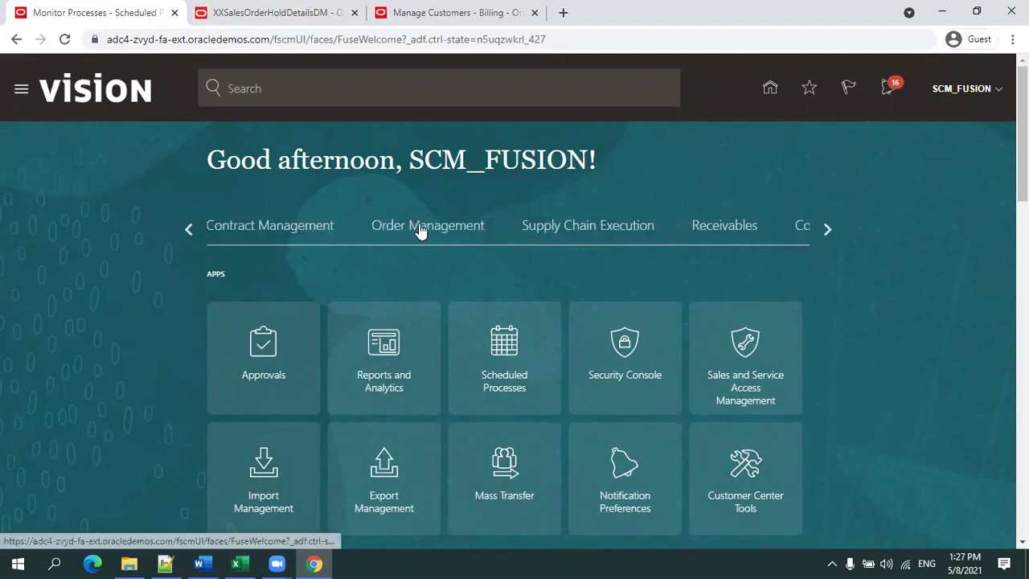
pyautogui.click(421, 229)
pyautogui.click(621, 346)
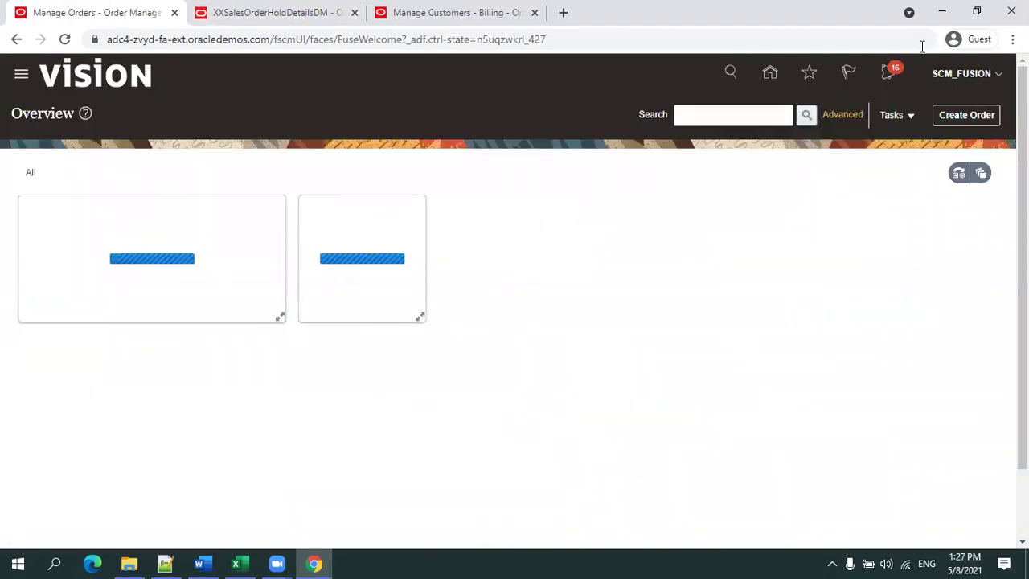
# Search for the imported sales order by its order number and examine the indicator beside the order total.
pyautogui.click(693, 114)
pyautogui.write('97384')
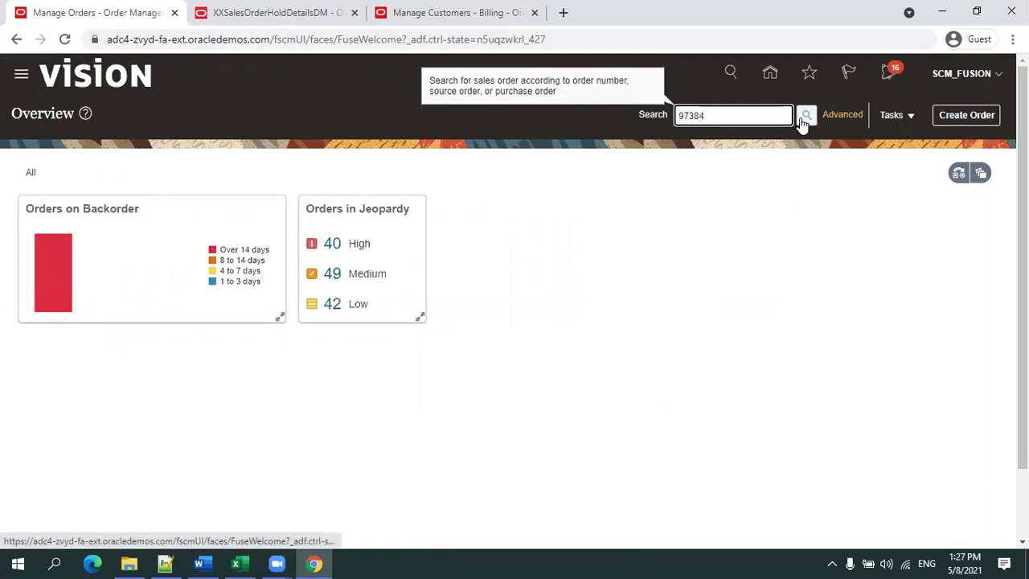
pyautogui.click(806, 115)
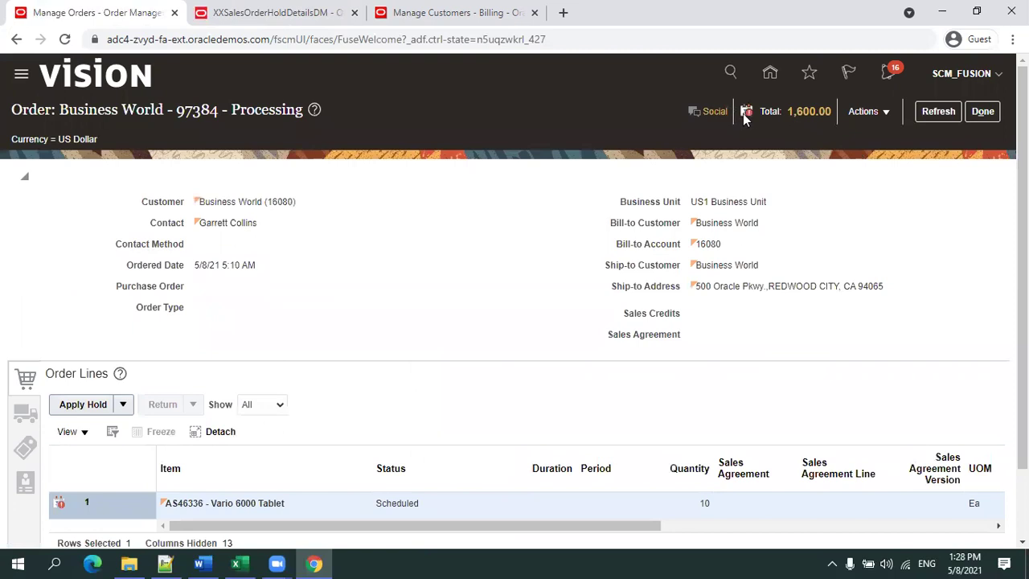
pyautogui.moveTo(746, 114)
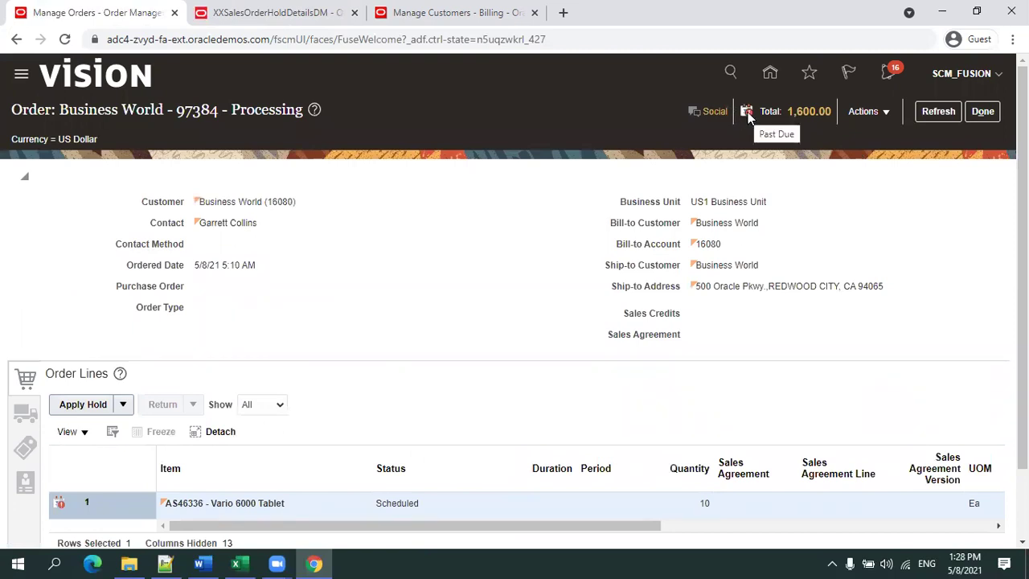